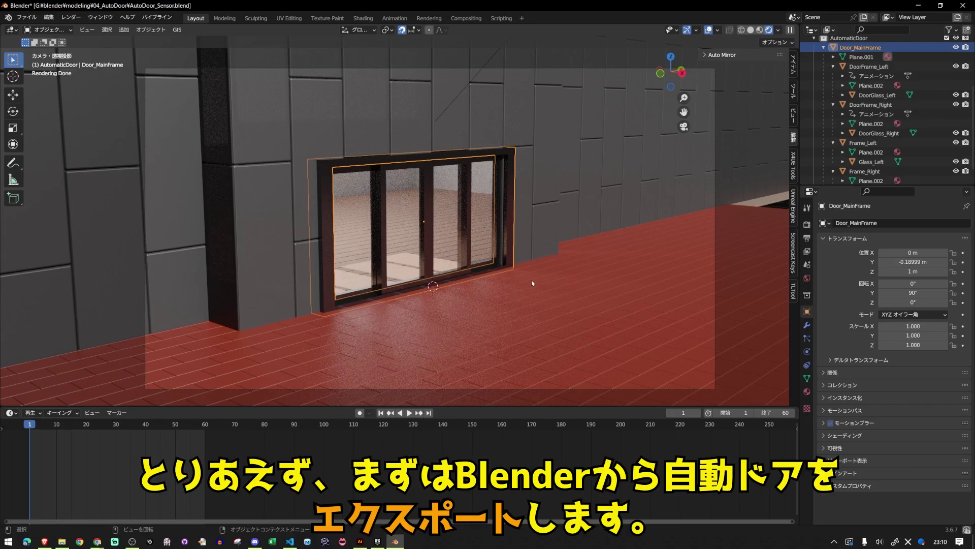
Select the door frame's child objects and isolate them in a solid-shaded right side view.
key("shift+g")
left_click(457, 308)
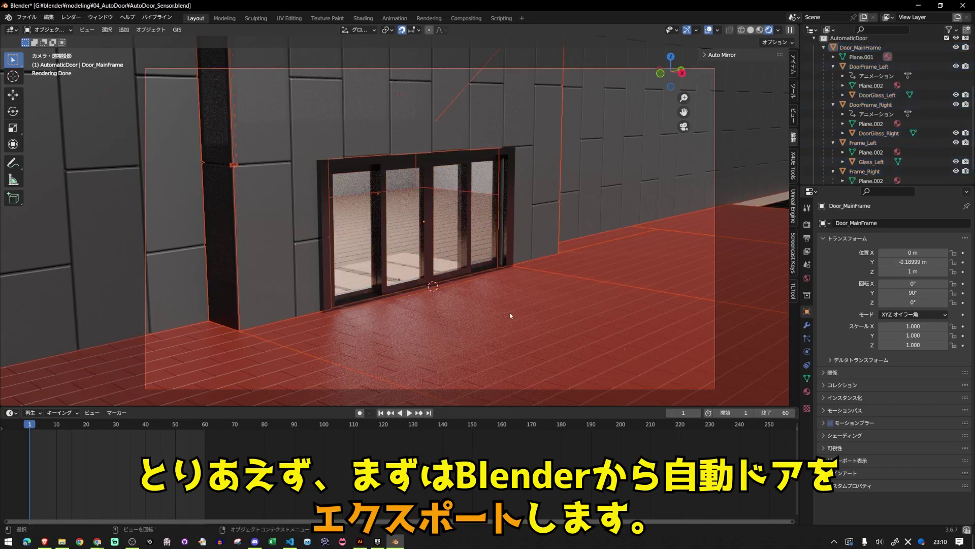
key("KP_Divide")
key("z")
scroll(447, 290, "up", 3)
key("KP_3")
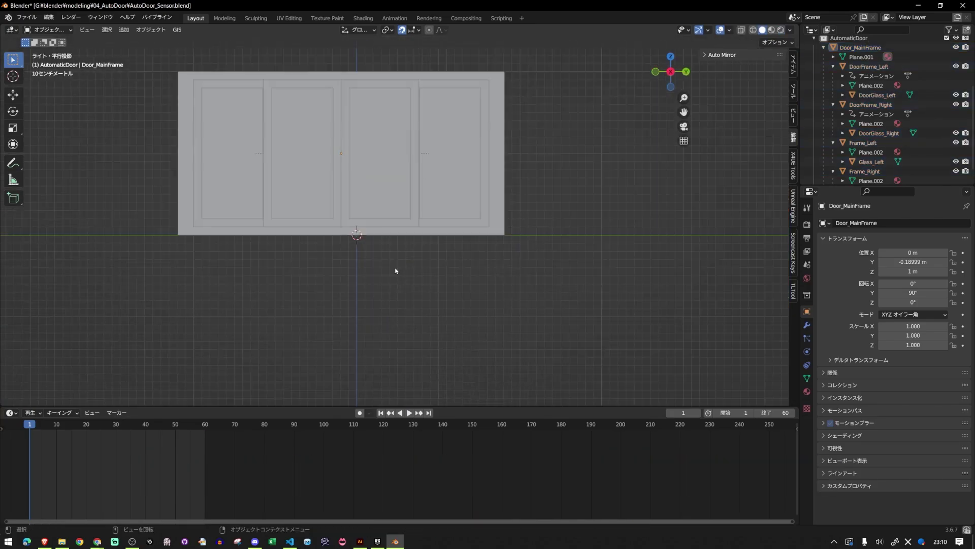
scroll(406, 228, "up", 3)
Move Door_MainFrame 0.19 m along Y so the door is centred on the origin.
key("g")
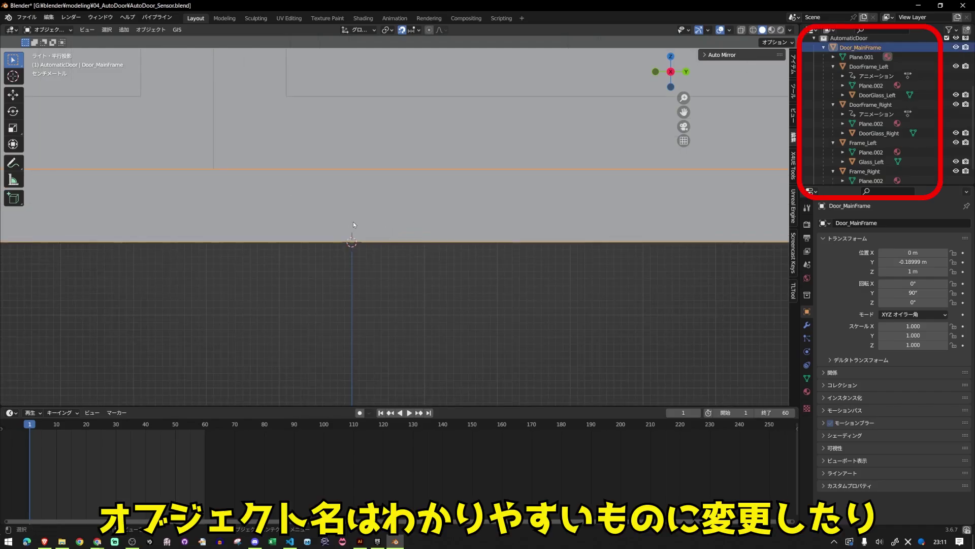
key("y")
left_click(389, 233)
middle_click_drag(395, 247, 438, 266)
key("KP_3")
scroll(354, 252, "down", 3)
scroll(366, 281, "down", 1)
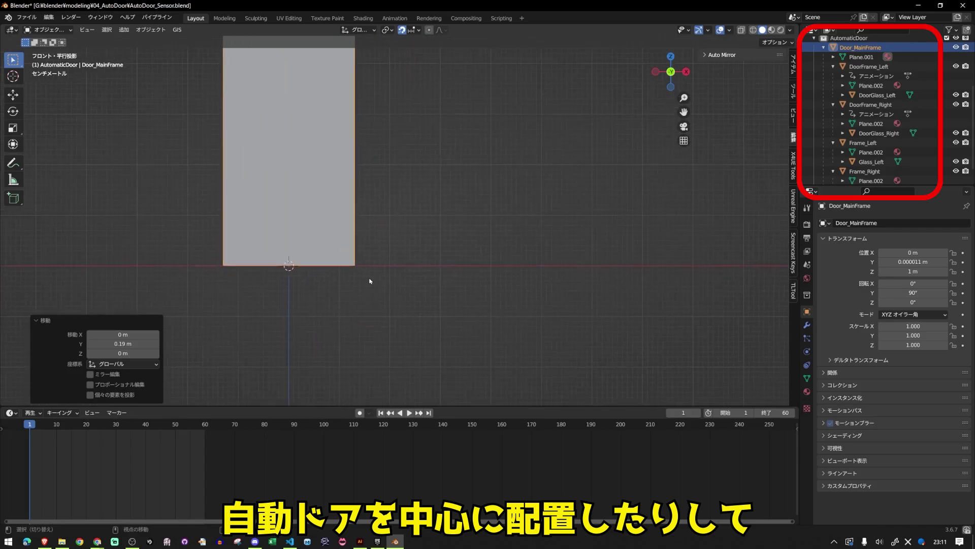
scroll(423, 257, "up", 3)
key("KP_Decimal")
Select every object in the door frame's collection.
key("shift+g")
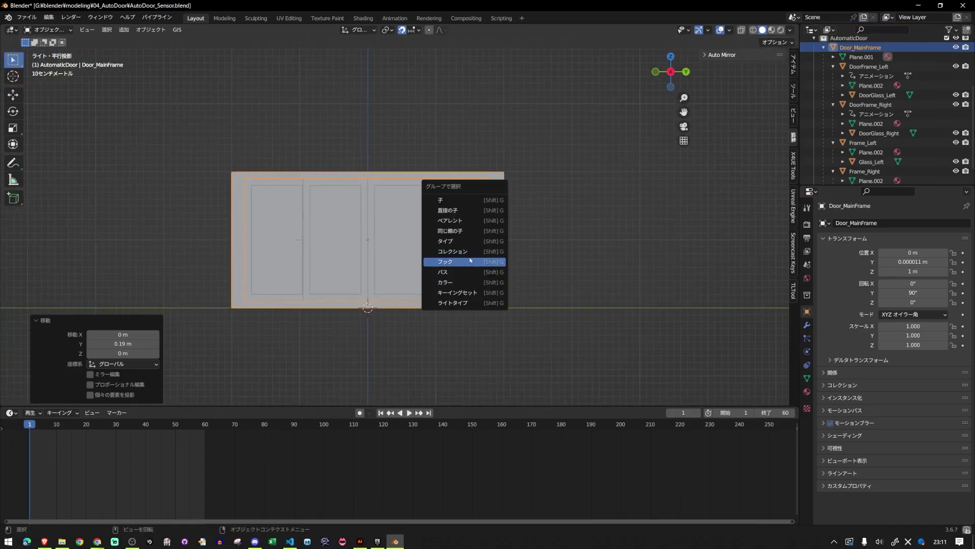
left_click(460, 251)
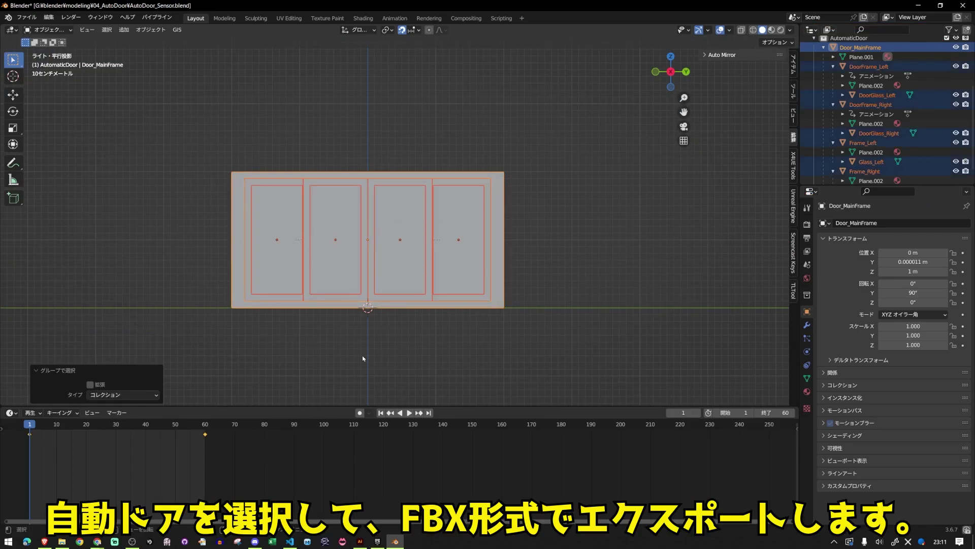
left_click(27, 17)
Export the selection as a Mesh-only FBX with Face smoothing to AutoDoor_Sensor.fbx, then close Blender.
mouse_move(77, 155)
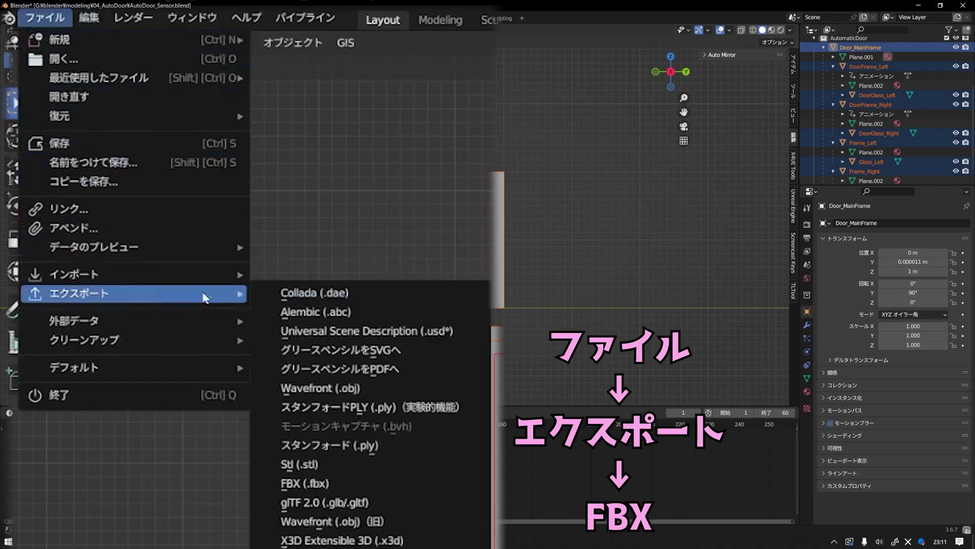
left_click(318, 484)
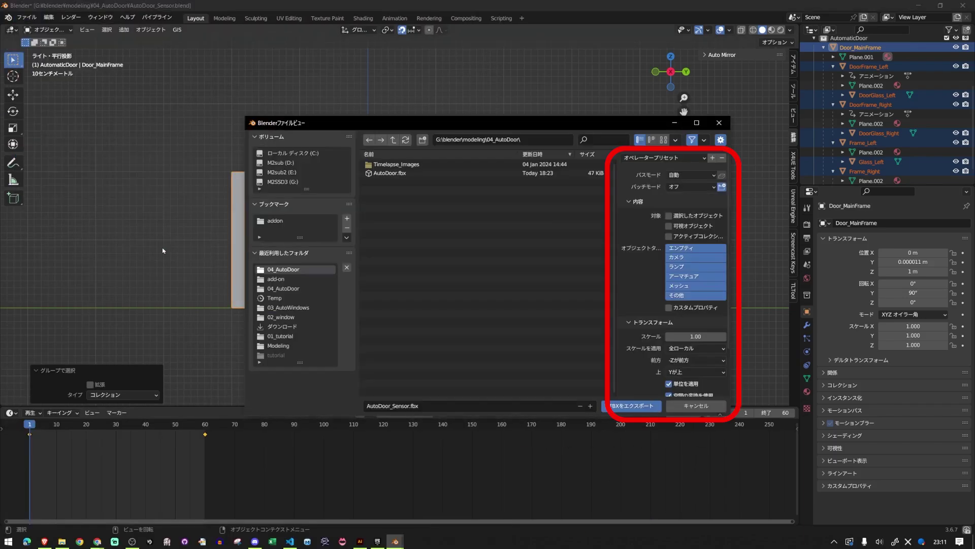
left_click(712, 287)
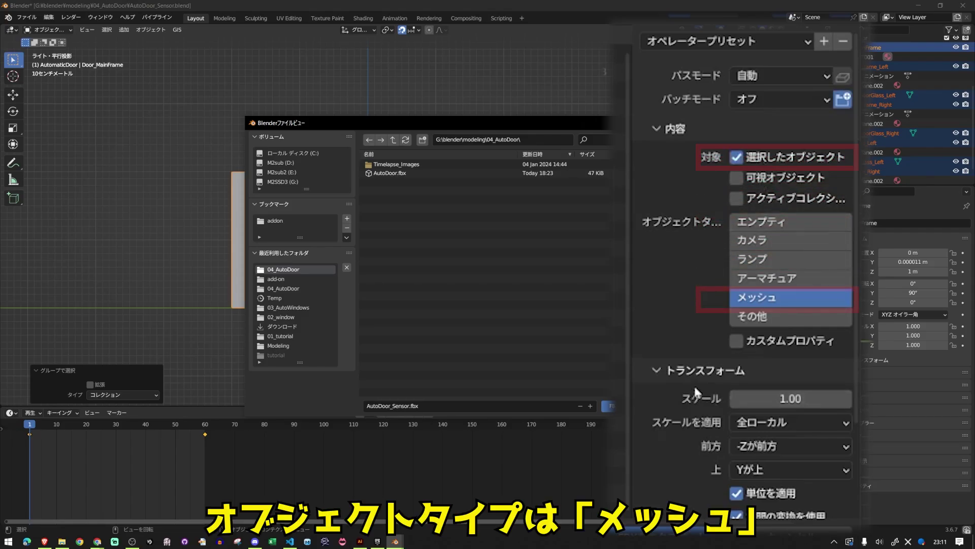
left_click(654, 453)
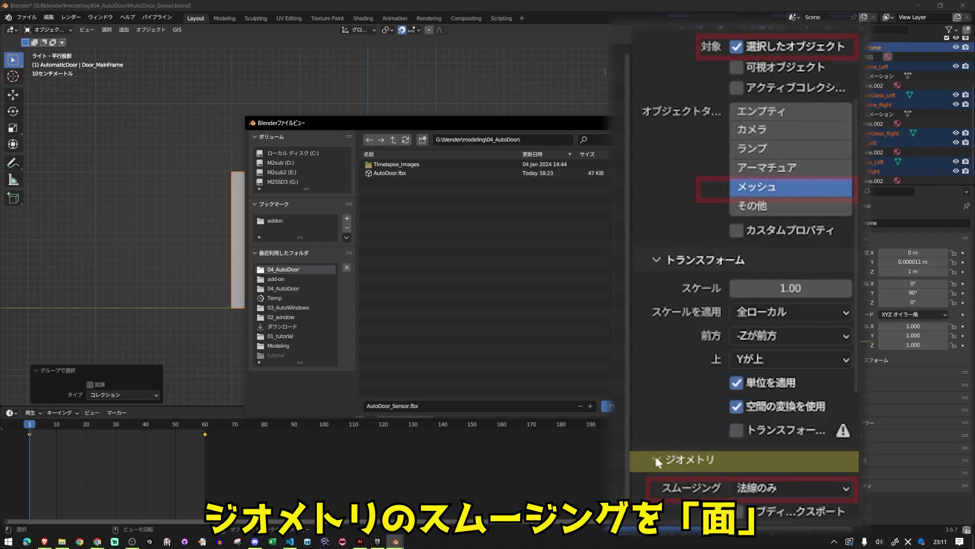
left_click(780, 337)
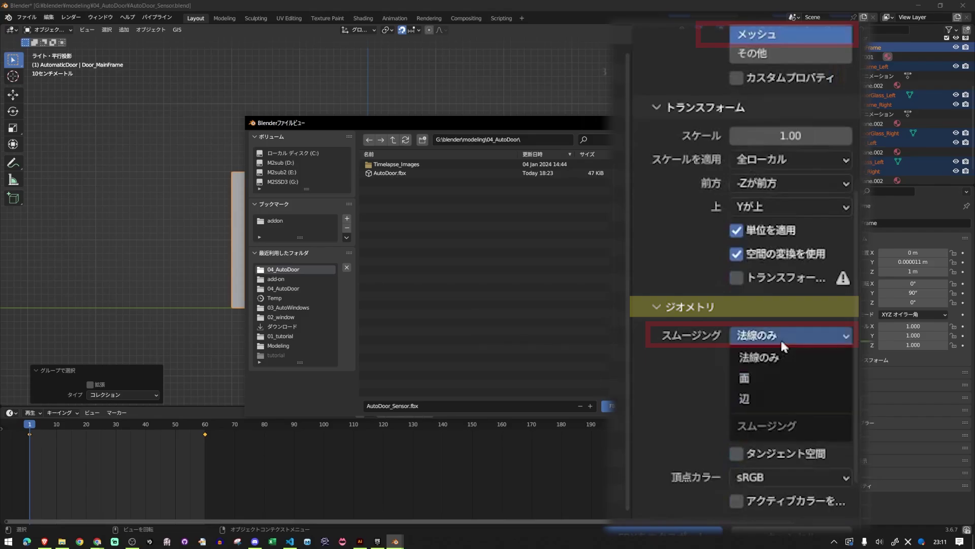
left_click(775, 381)
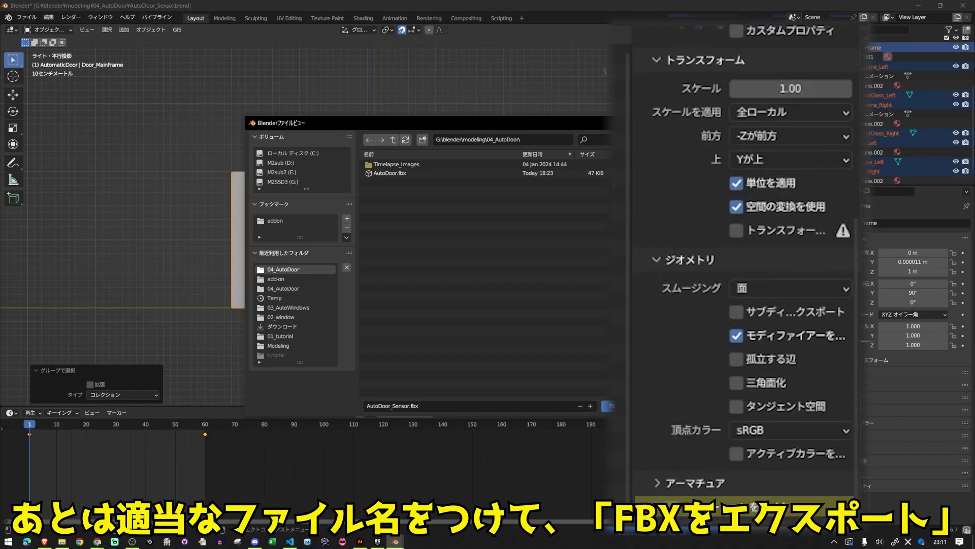
left_click(434, 405)
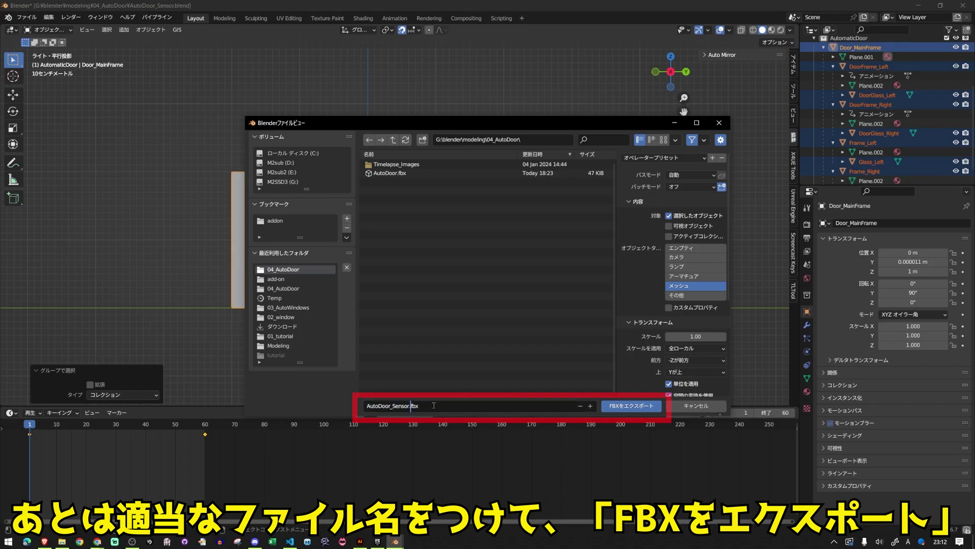
type("matic")
left_click(628, 407)
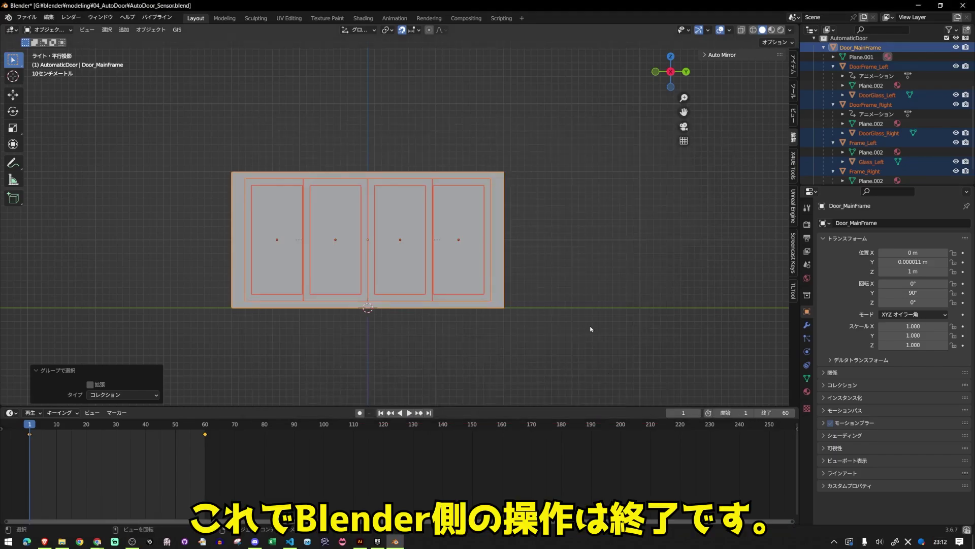
left_click(962, 5)
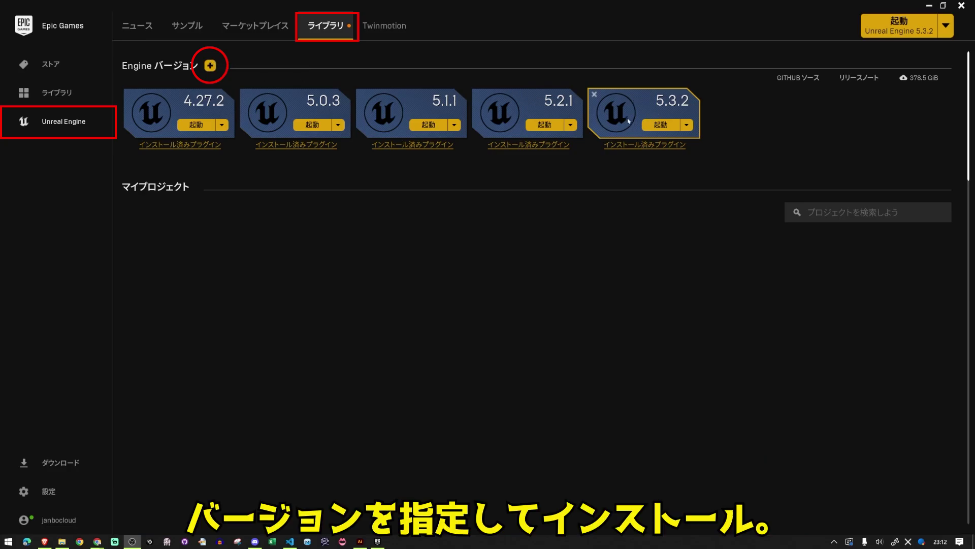
Add and then remove a spare 4.26.2 engine slot, then launch Unreal Engine 5.3.2.
left_click(210, 65)
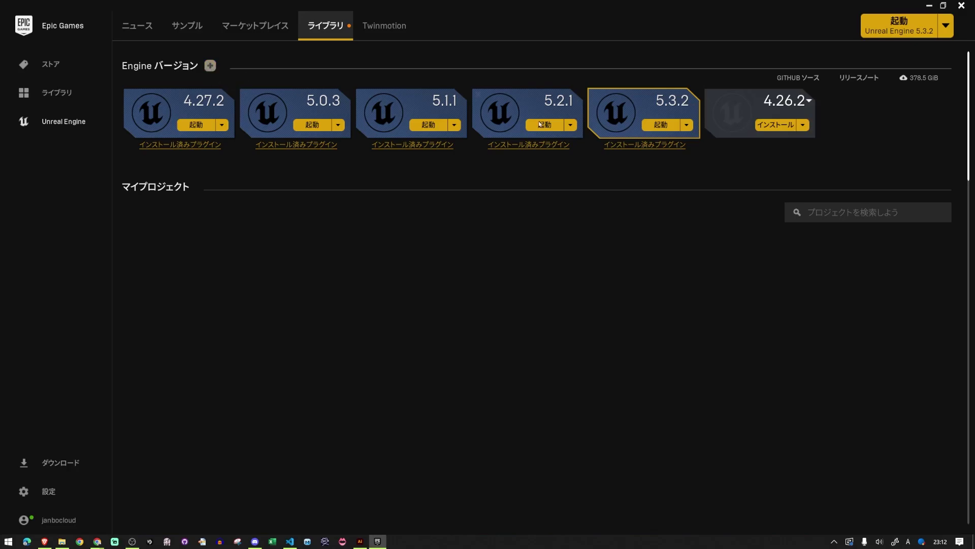
left_click(808, 100)
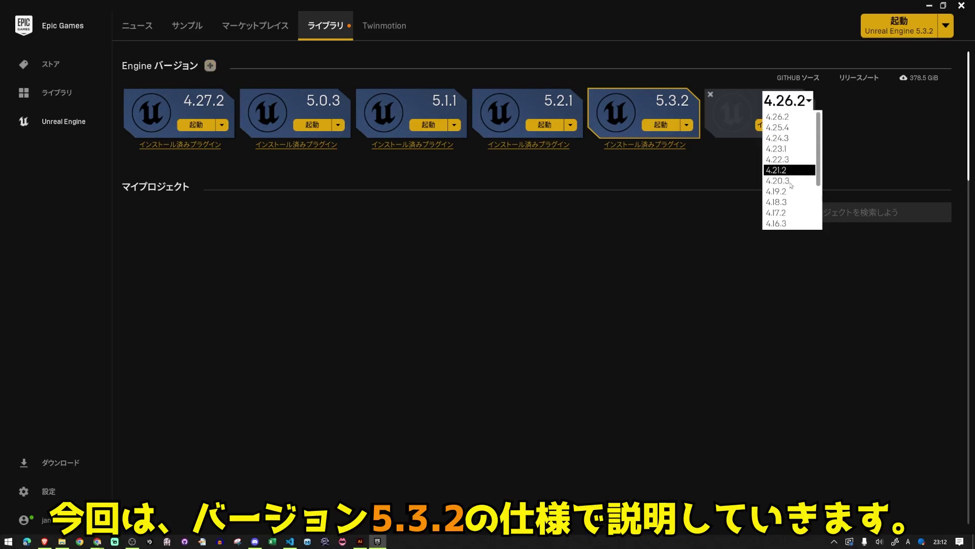
left_click(852, 131)
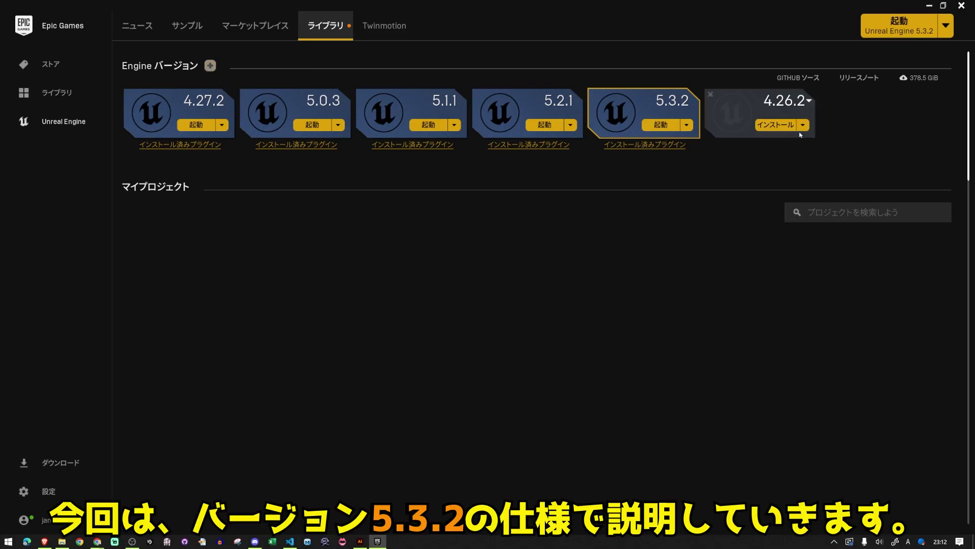
left_click(710, 95)
left_click(663, 125)
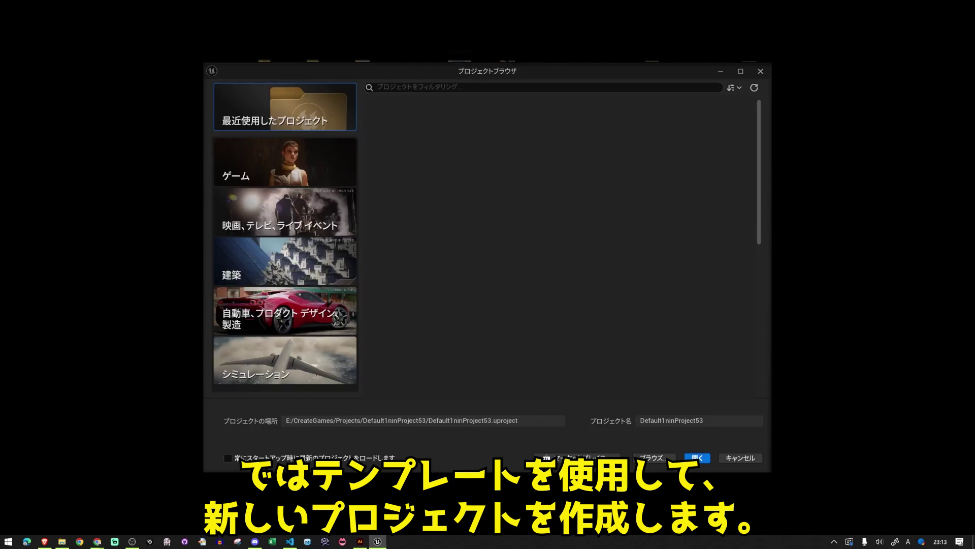
Create a project named AutomaticDoor from the Games > Third Person template.
left_click(285, 162)
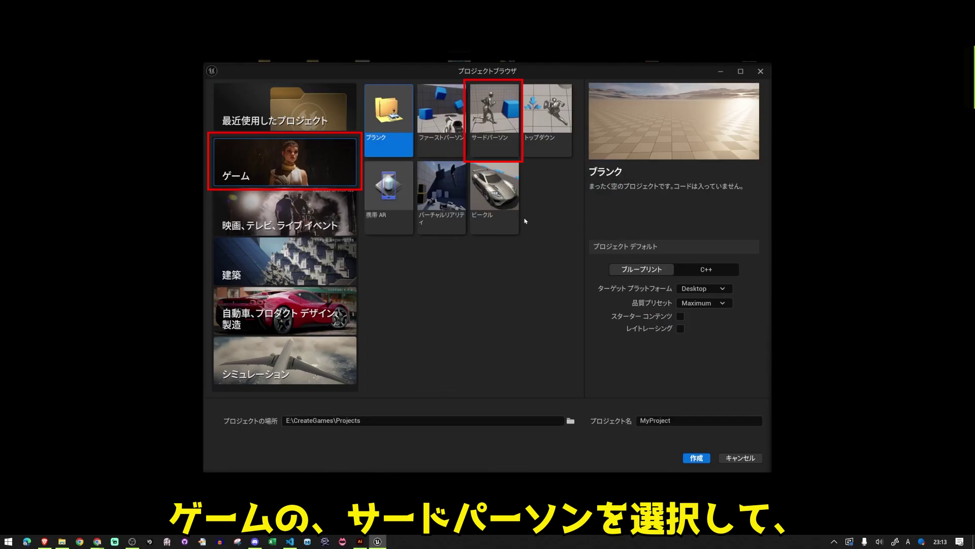
left_click(492, 117)
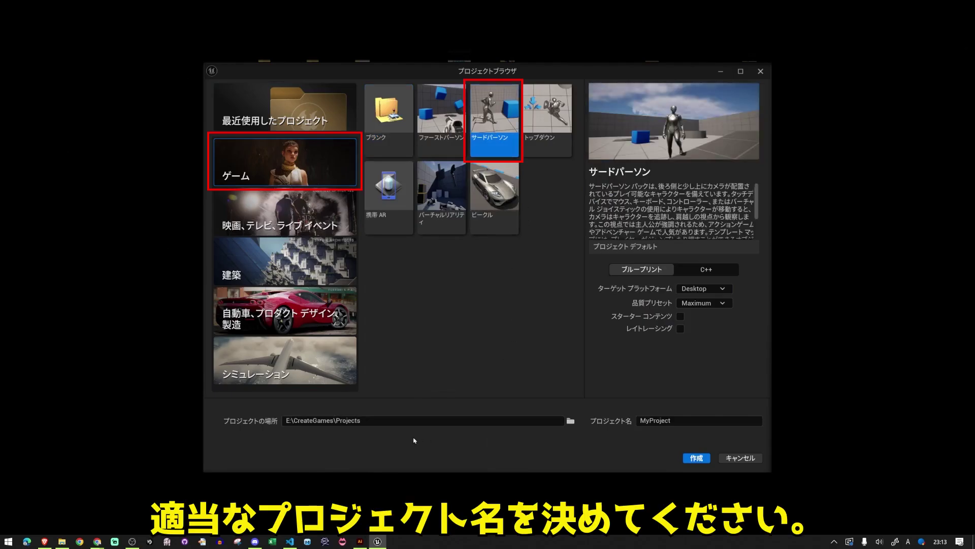
double_click(692, 422)
type("AutomaticDoor")
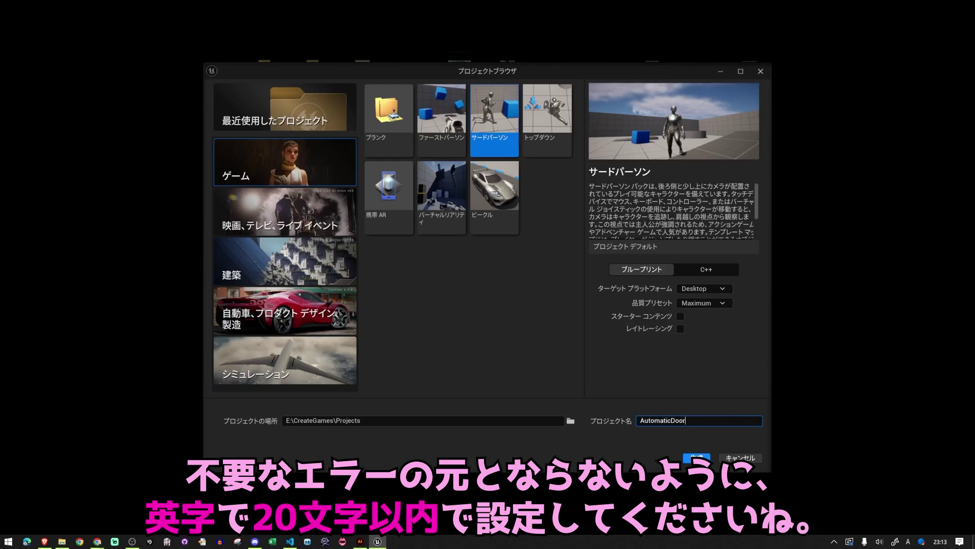
left_click(698, 459)
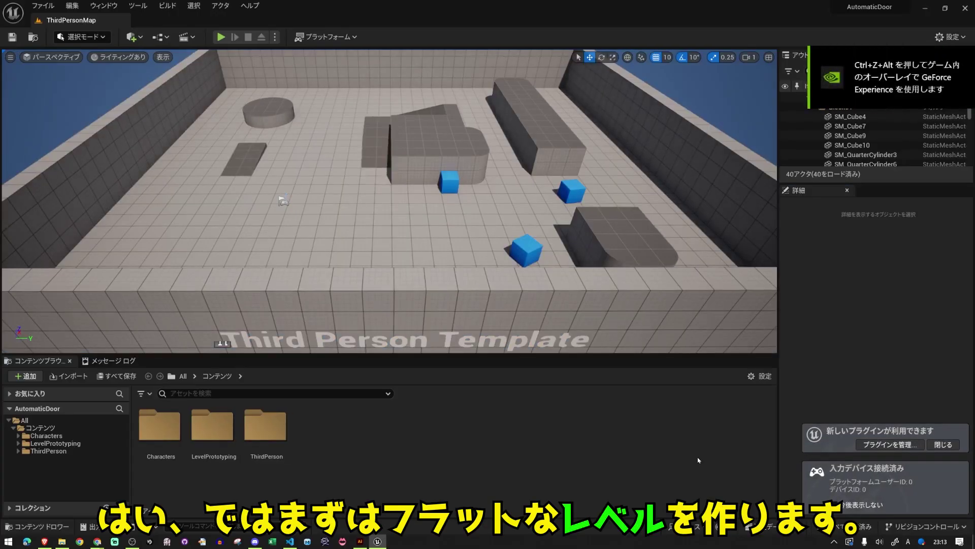
Create an untitled level from the Basic template with File > New Level.
left_click(42, 6)
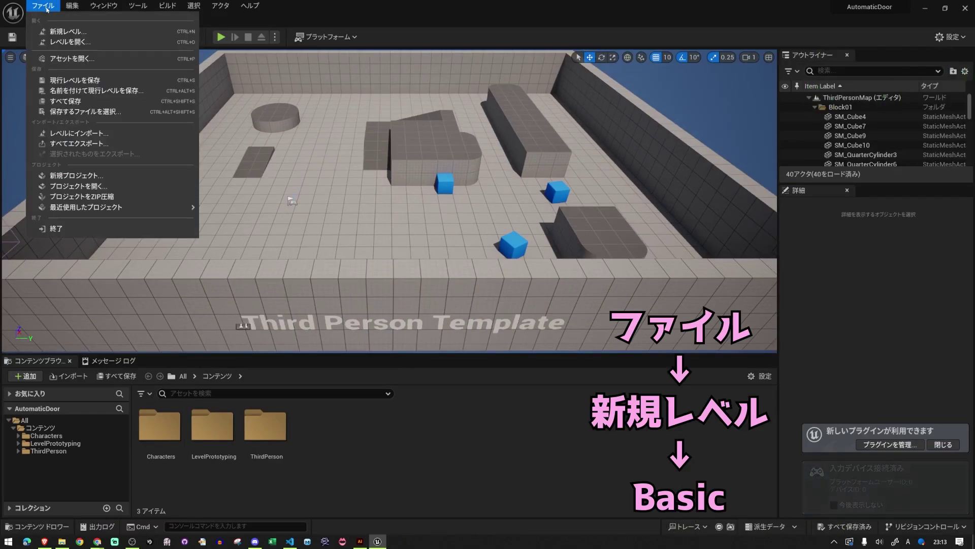
left_click(85, 34)
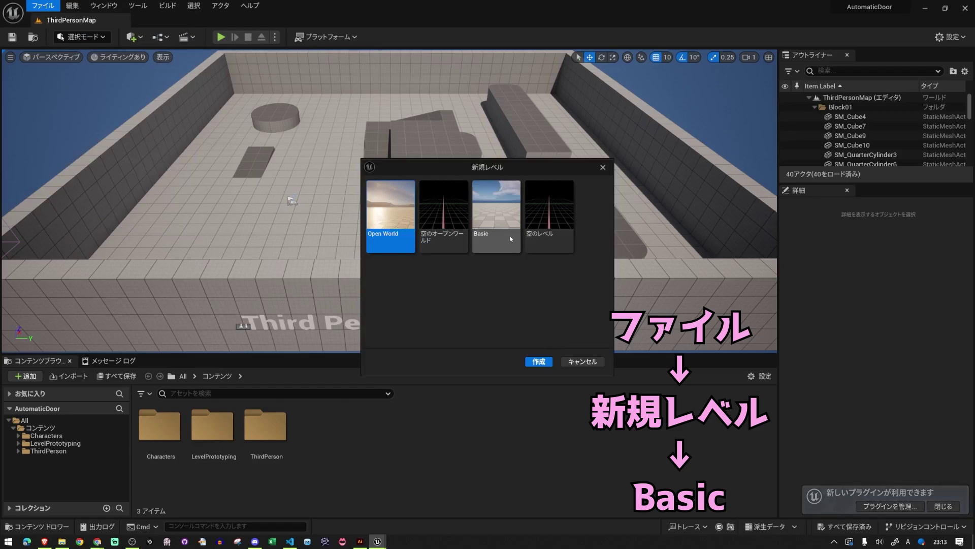
left_click(495, 218)
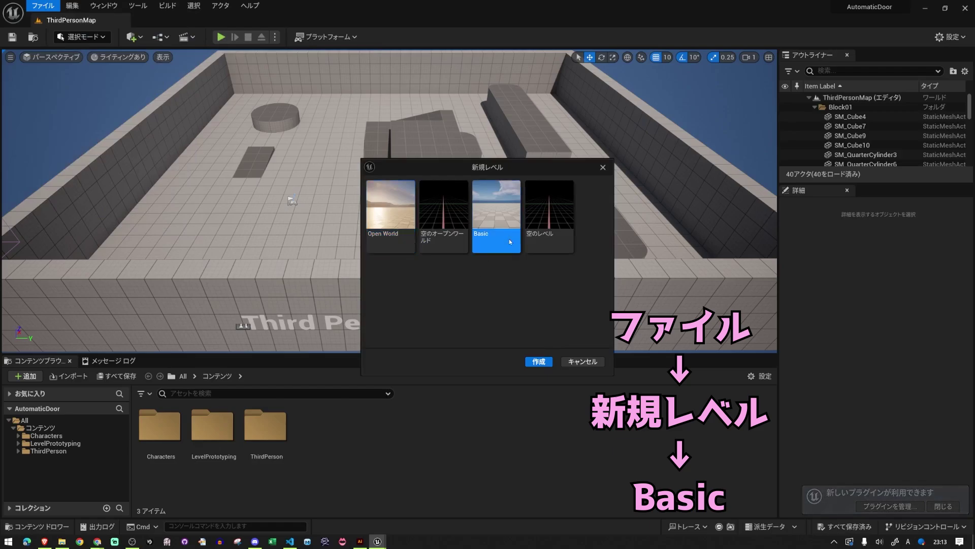
left_click(538, 362)
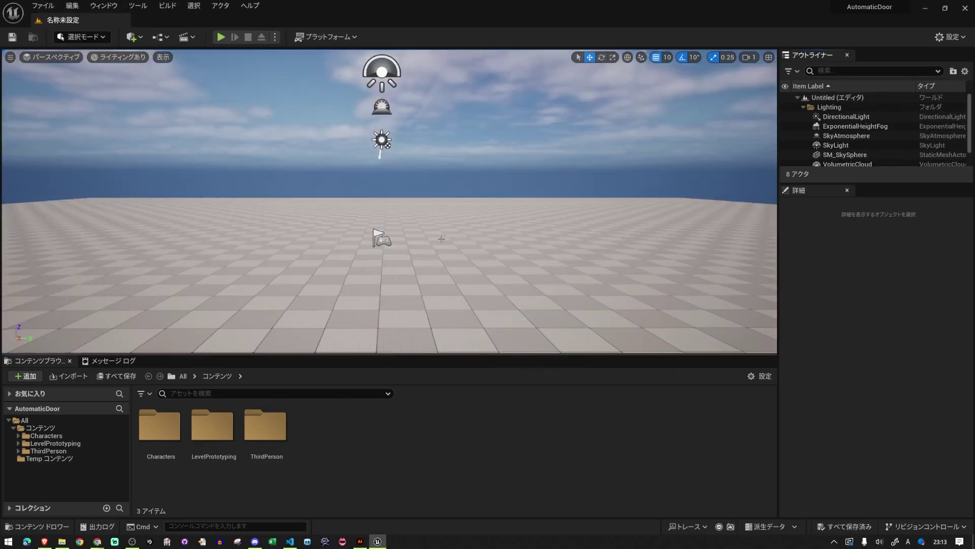
mouse_move(441, 241)
right_mouse_down()
mouse_move(441, 203)
mouse_move(441, 238)
right_mouse_up()
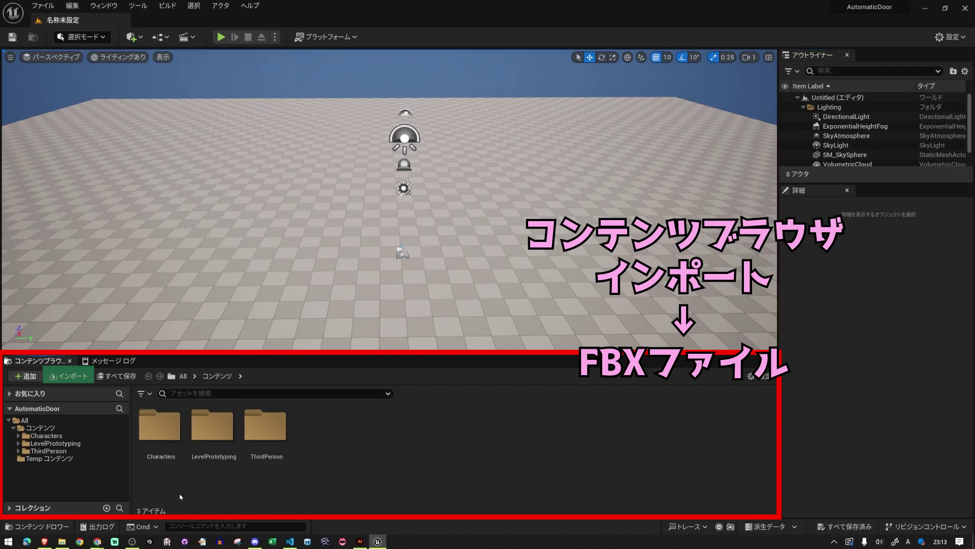
Import AutomaticDoor.fbx with the advanced mesh settings shown, using Import All.
left_click(71, 379)
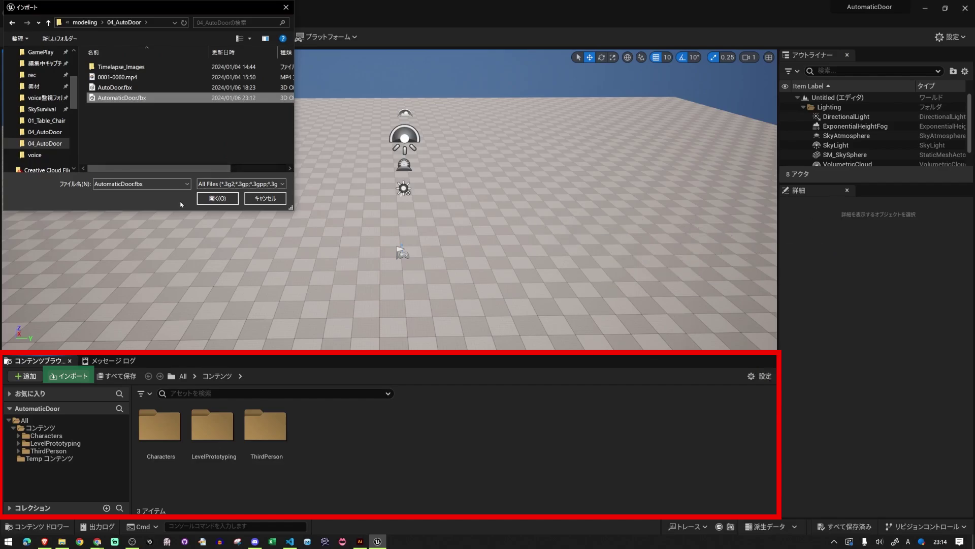
left_click(217, 198)
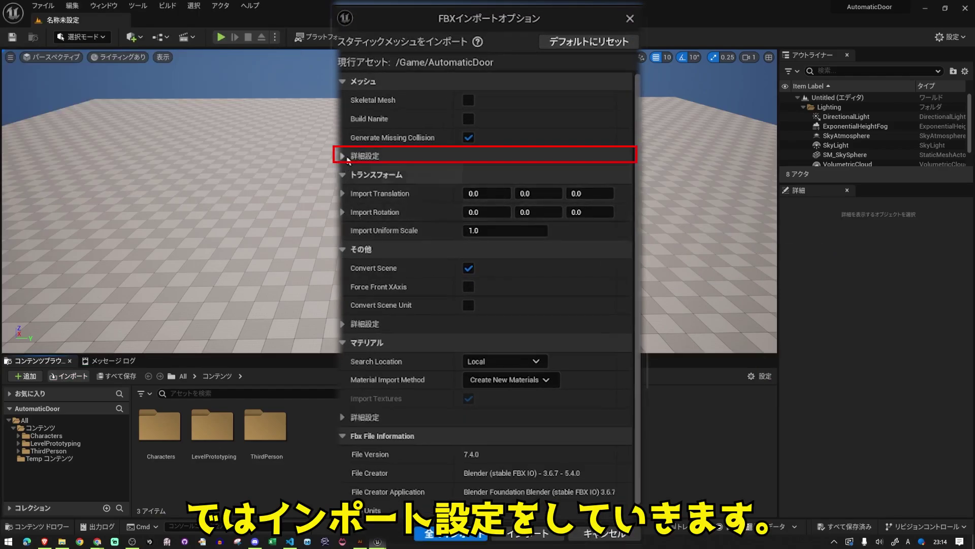
left_click(349, 159)
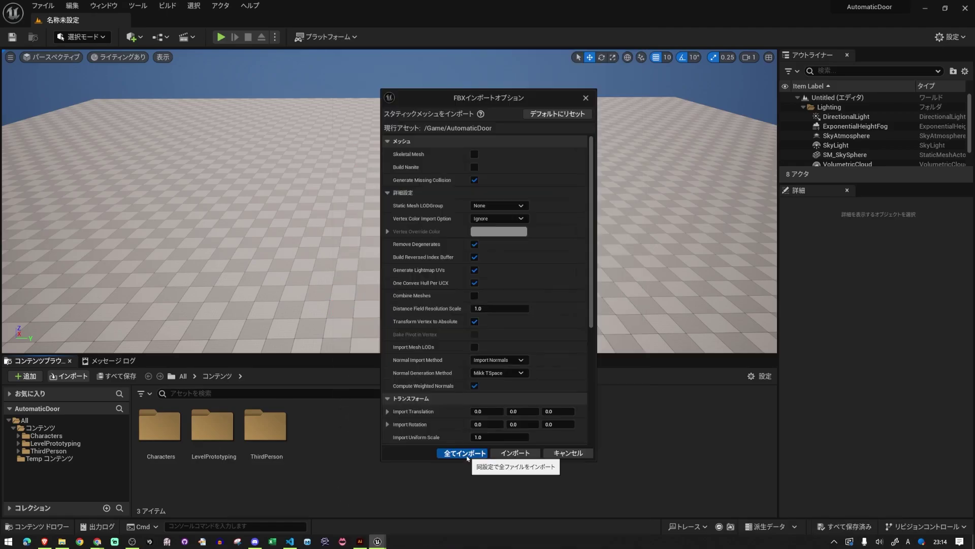
left_click(458, 536)
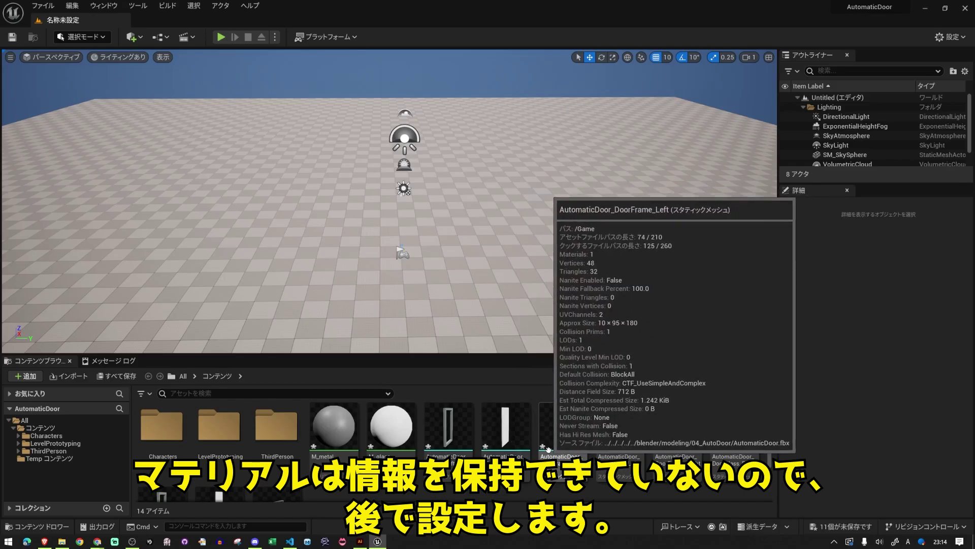
scroll(549, 454, "down", 2)
scroll(335, 447, "up", 2)
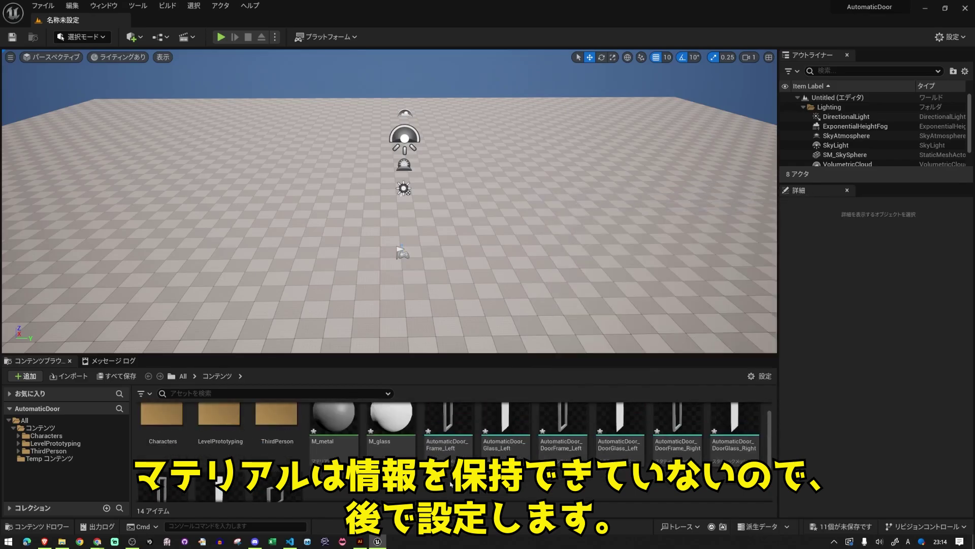
Create a Mesh folder and move the nine imported door meshes into it.
left_click(330, 447)
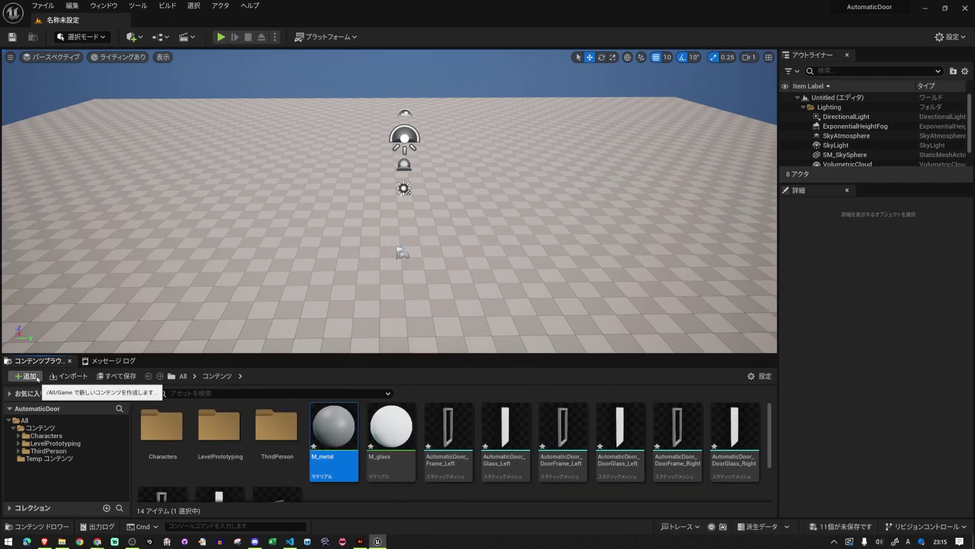
left_click(38, 379)
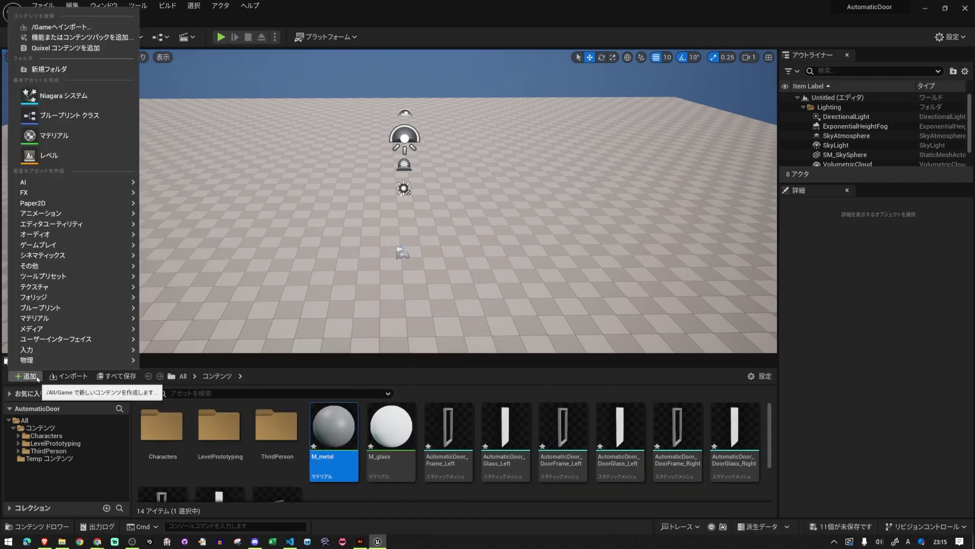
left_click(84, 73)
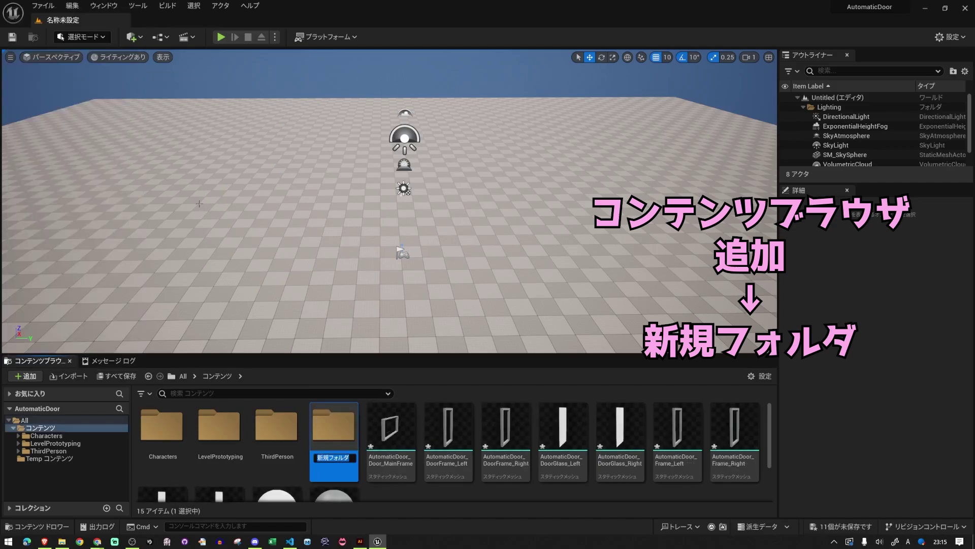
type("esh")
key("Return")
left_click(391, 436)
scroll(392, 437, "down", 1)
left_click(230, 471, "shift")
scroll(230, 471, "up", 1)
left_click_drag(391, 437, 279, 429)
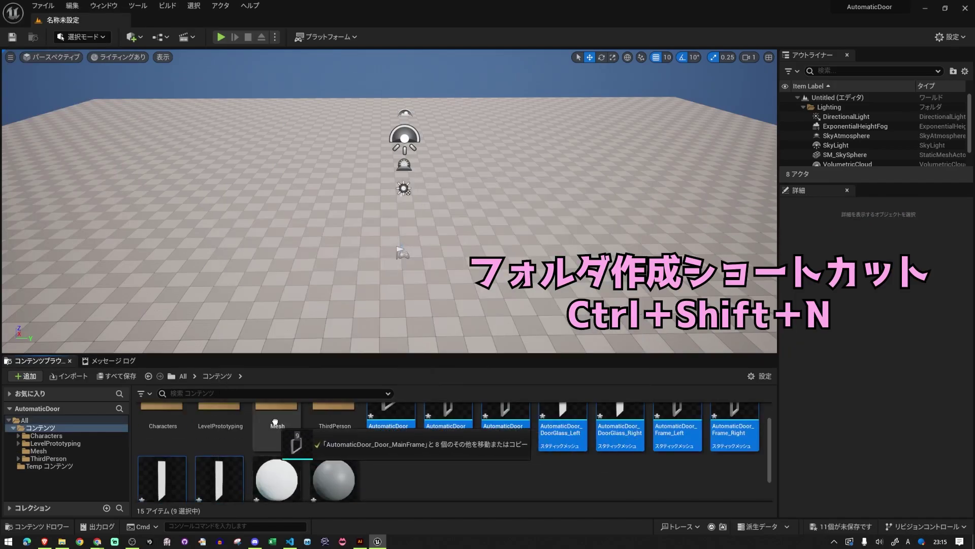
left_click(314, 442)
Create a Material folder and move M_metal and M_glass into it.
key("ctrl+shift+n")
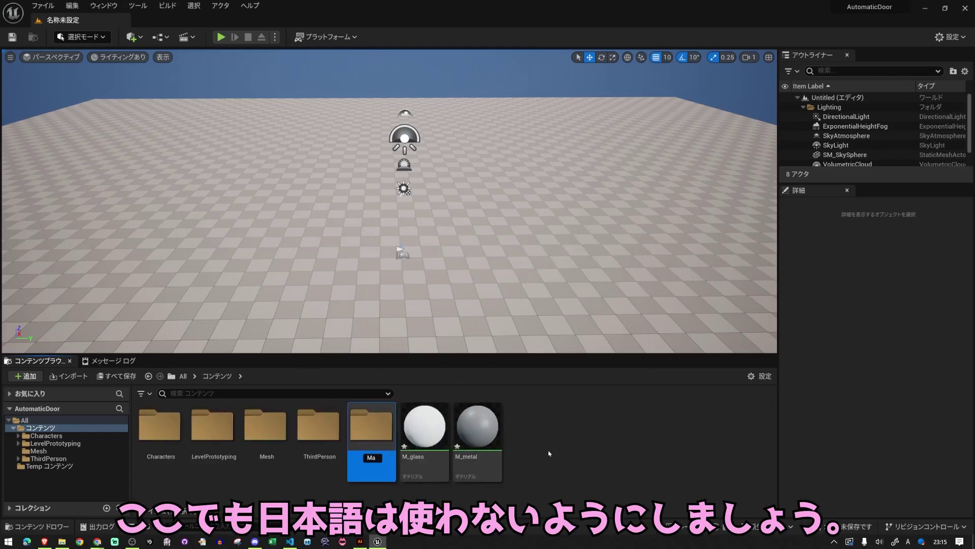
type("Material")
key("Return")
left_click_drag(422, 430, 283, 438)
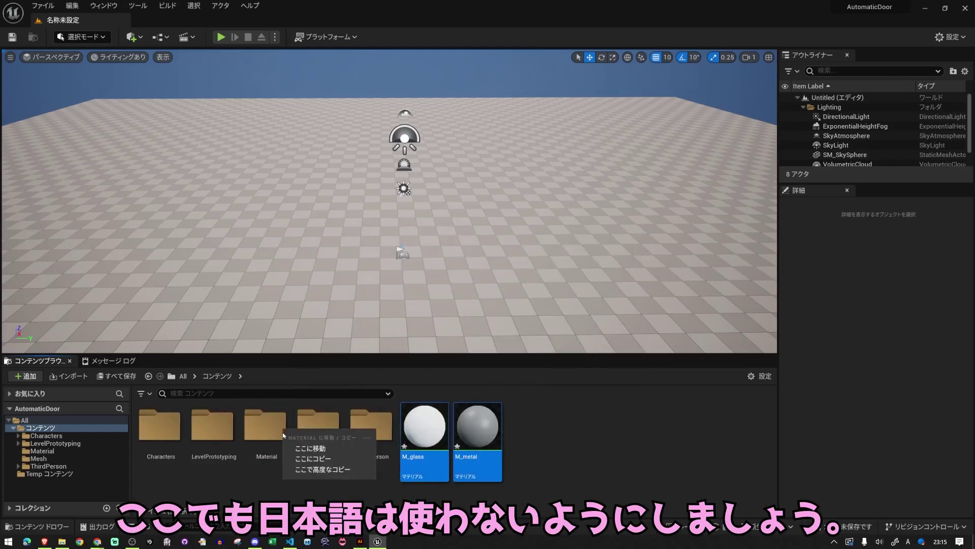
left_click(314, 447)
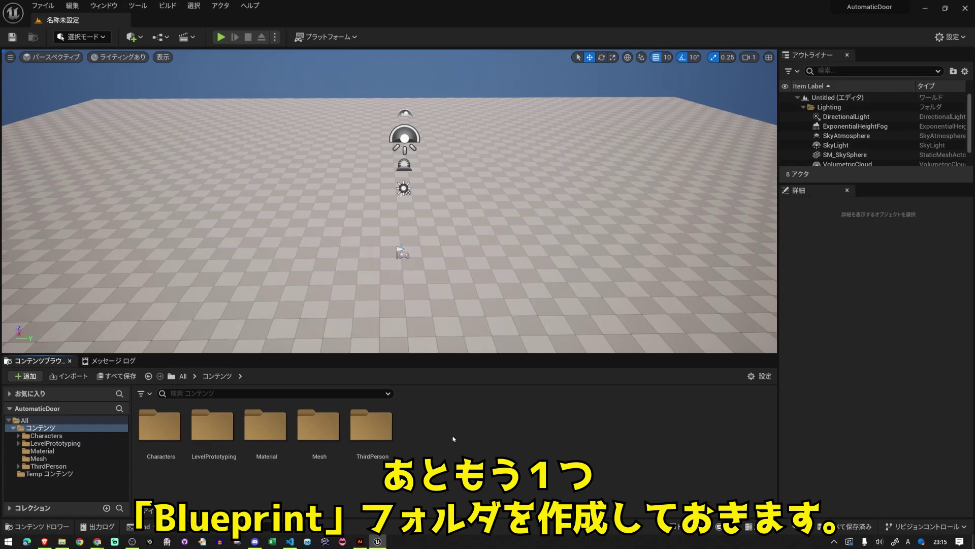
Add a Blueprint folder, then open the Material folder.
key("ctrl+shift+n")
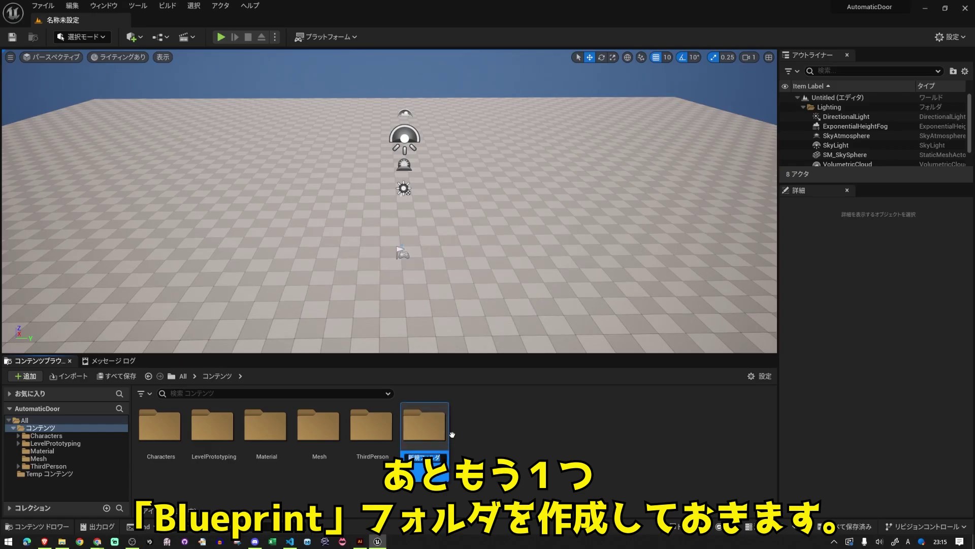
type("Blueprint")
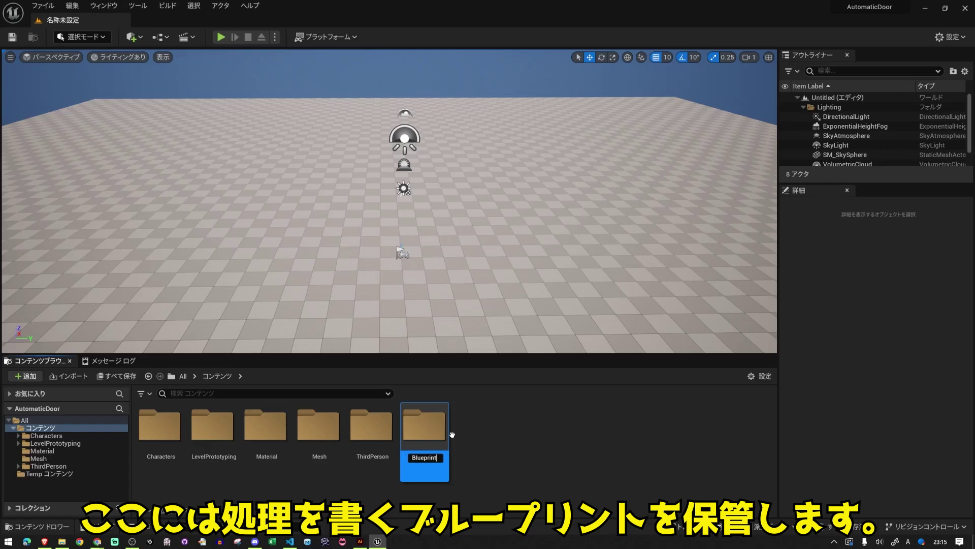
key("Return")
double_click(319, 426)
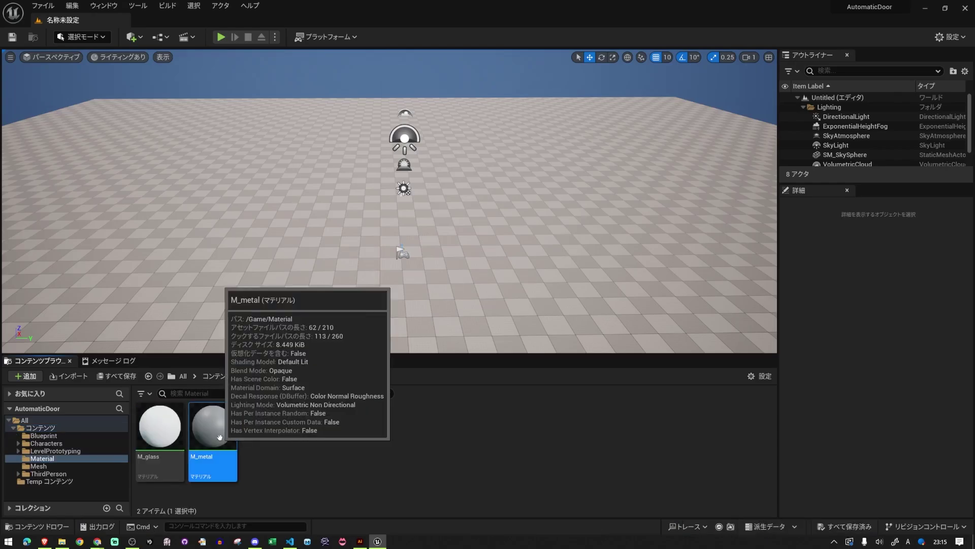
Open M_glass and change its Blend Mode from Opaque to Translucent.
double_click(176, 433)
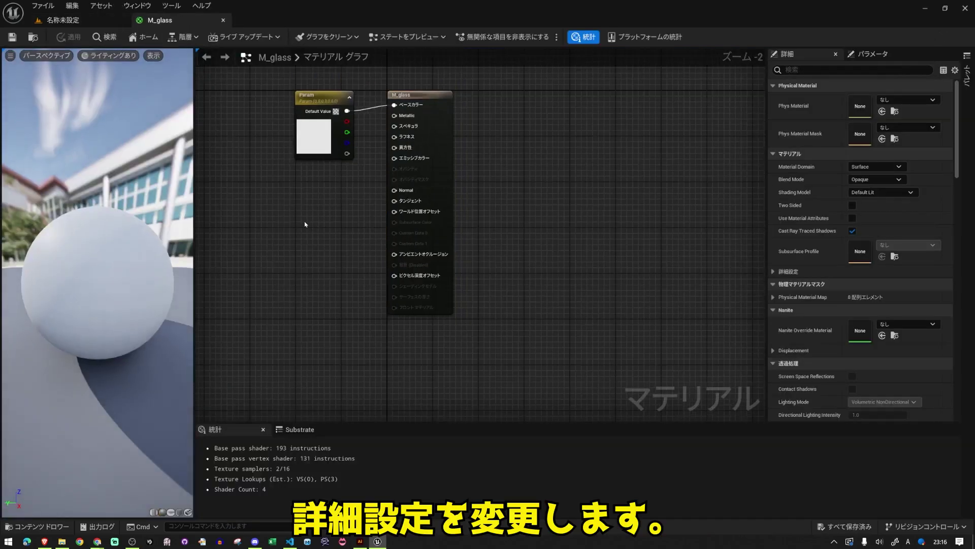
left_click_drag(532, 104, 550, 103)
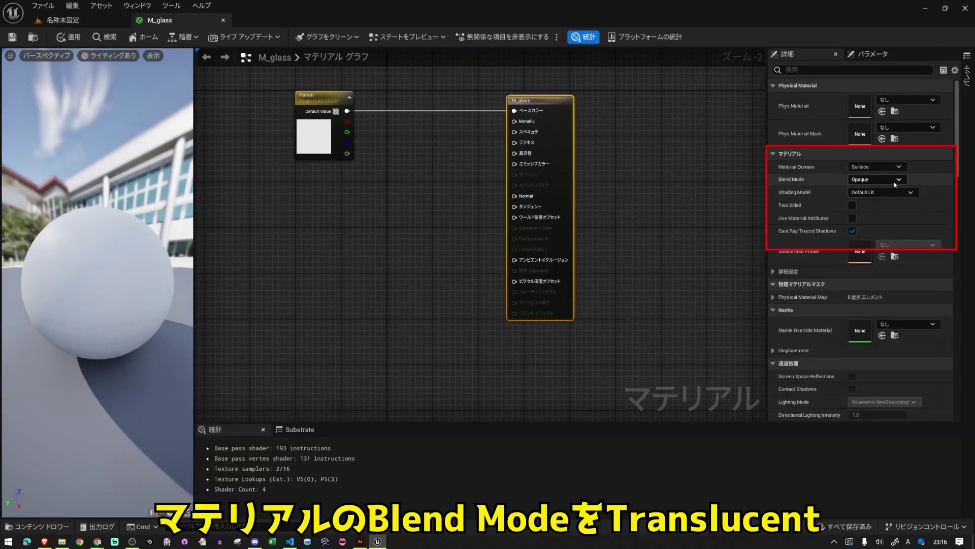
left_click(895, 183)
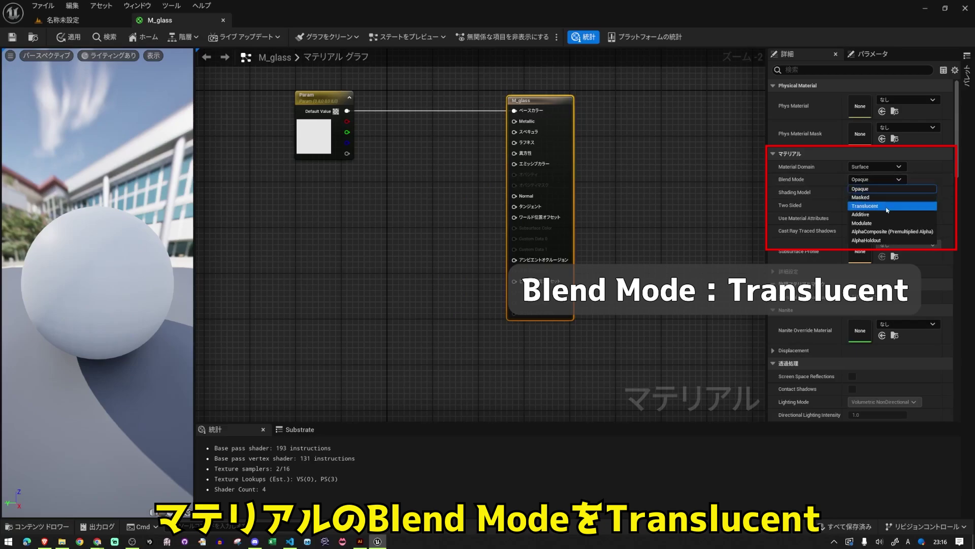
left_click(865, 205)
scroll(919, 304, "down", 5)
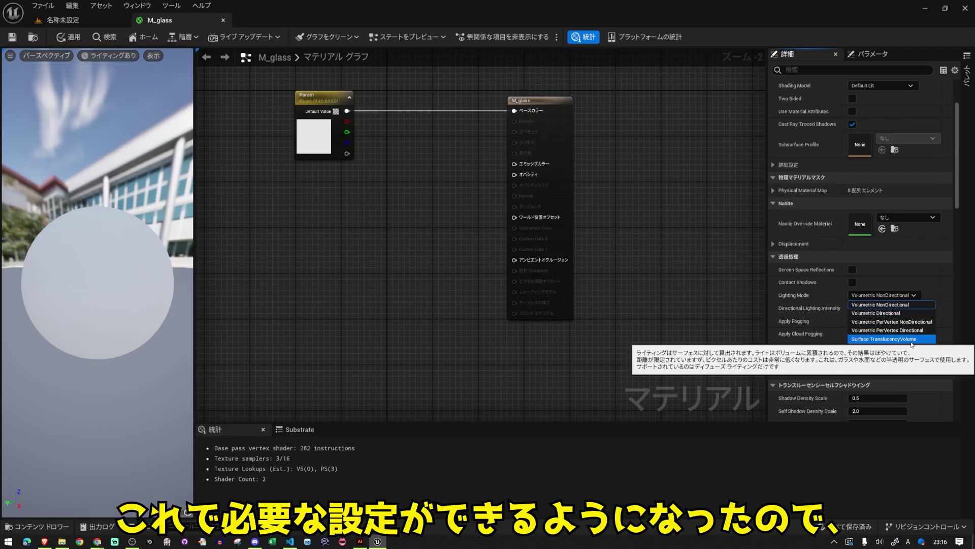
Set Lighting Mode to Surface TranslucencyVolume and promote Metallic to a parameter of 1.0.
left_click(911, 341)
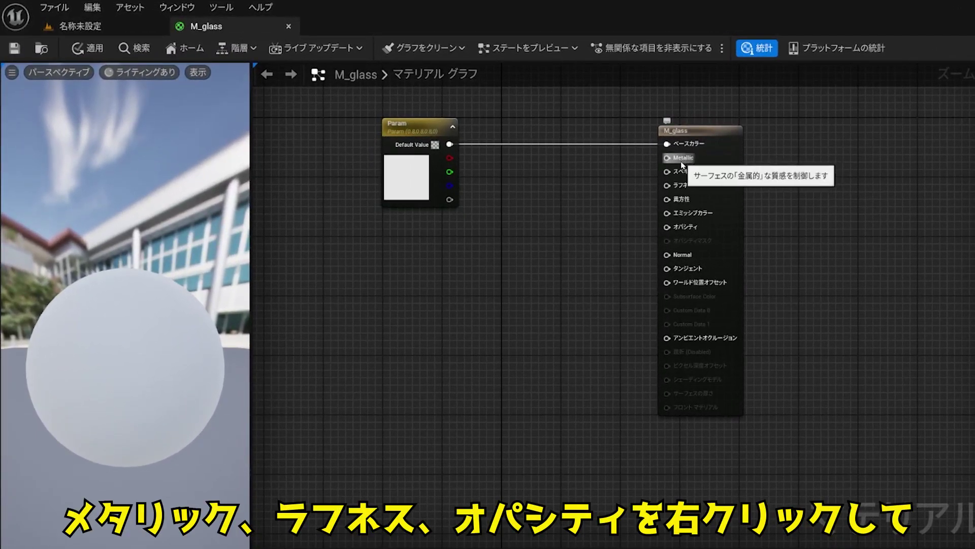
right_click(682, 161)
left_click(730, 187)
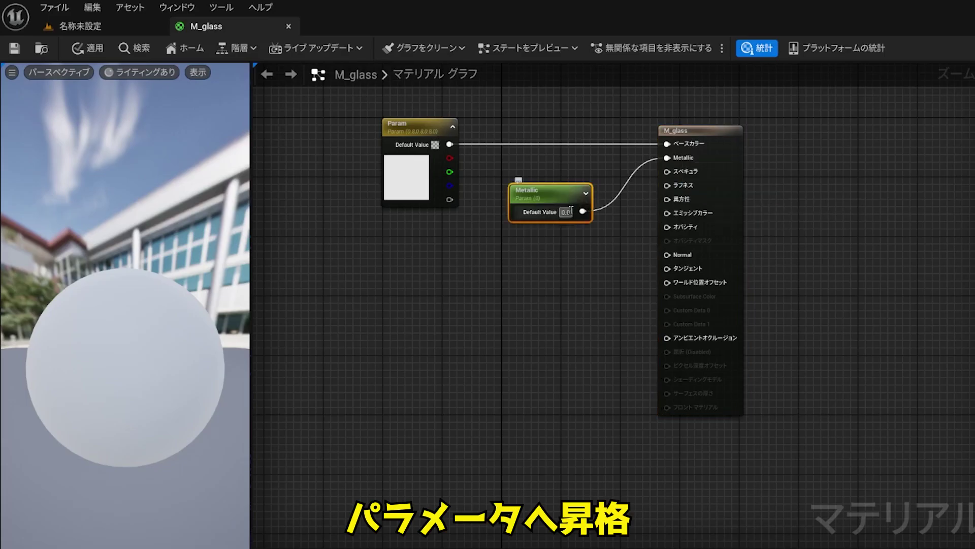
type("1")
key("Return")
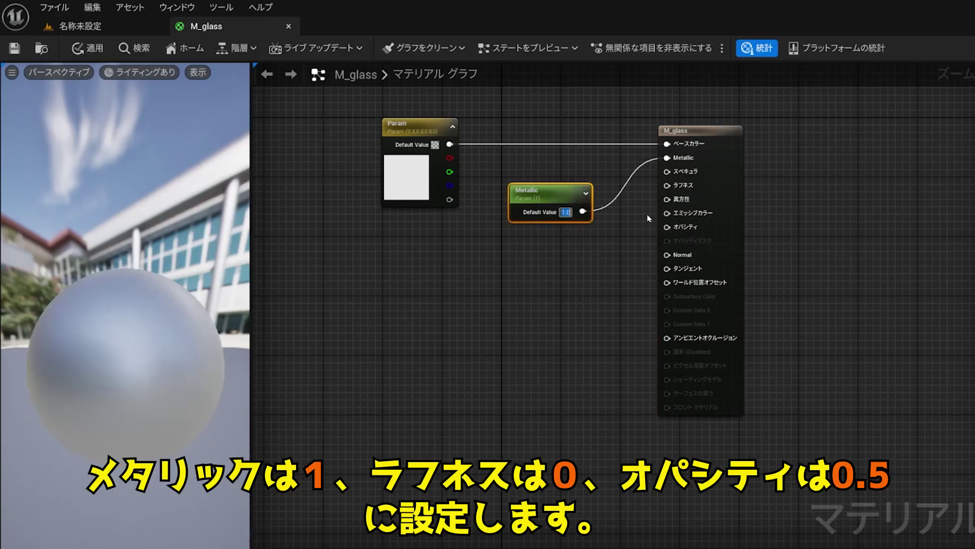
scroll(606, 246, "up", 2)
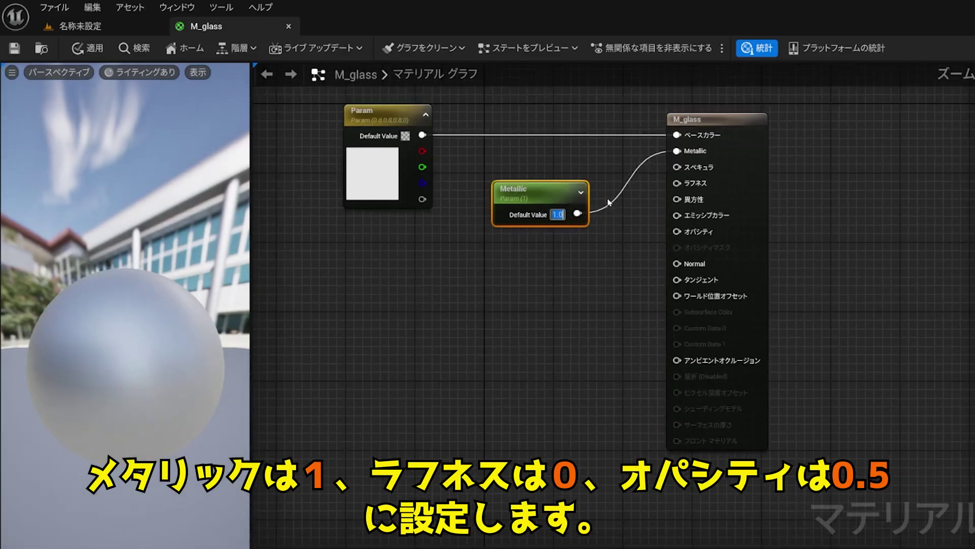
Promote Roughness to a parameter of 0 and Opacity to a parameter of 0.5.
right_click(764, 199)
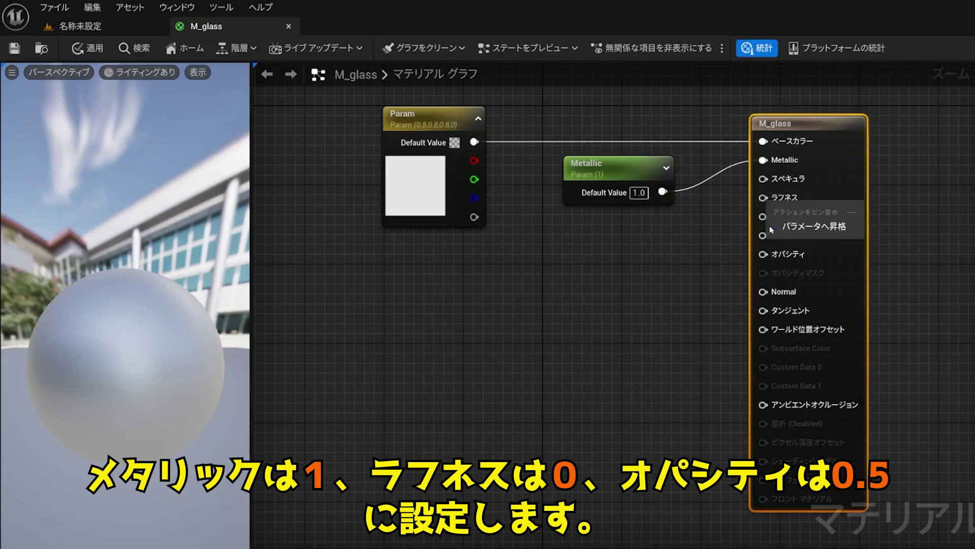
left_click(796, 233)
left_click_drag(696, 132, 597, 265)
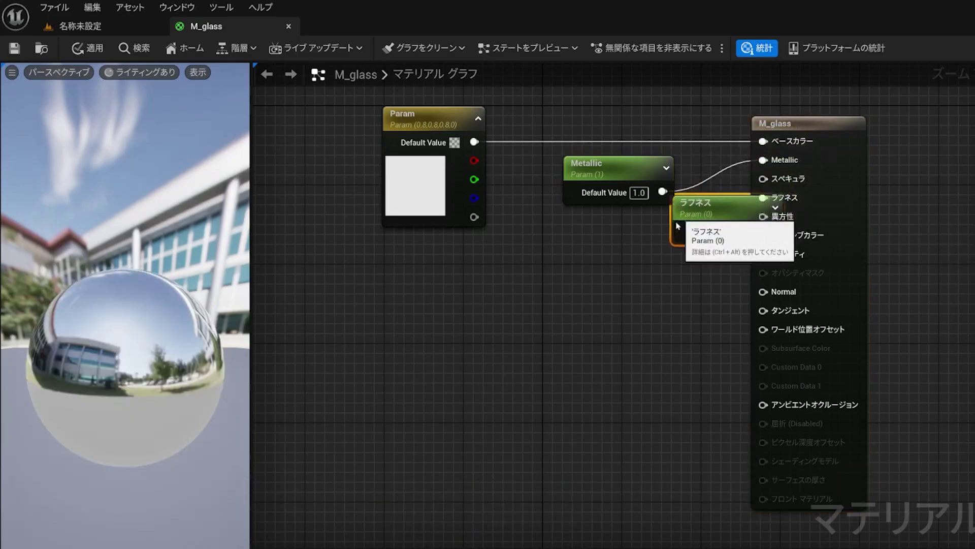
right_click(778, 257)
left_click(796, 284)
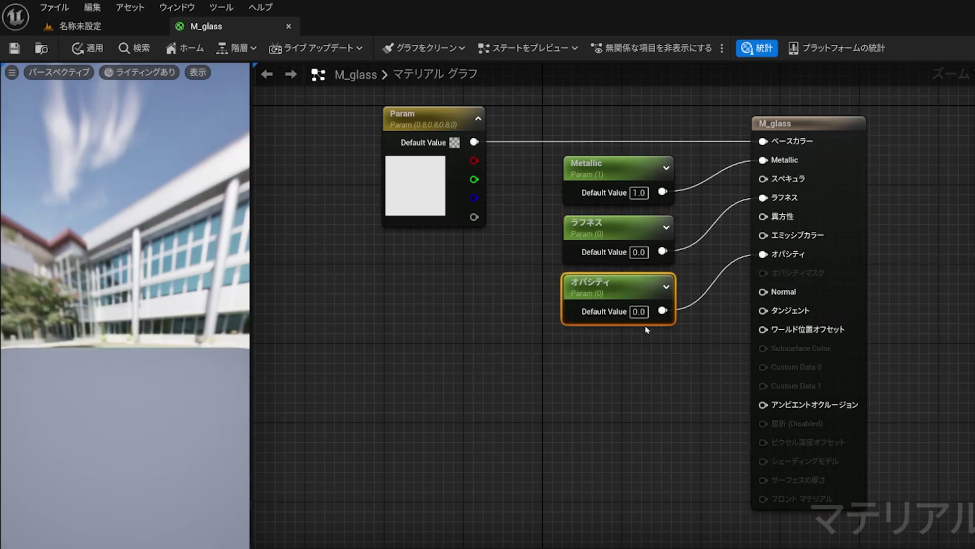
left_click(641, 312)
type("0.5")
key("Return")
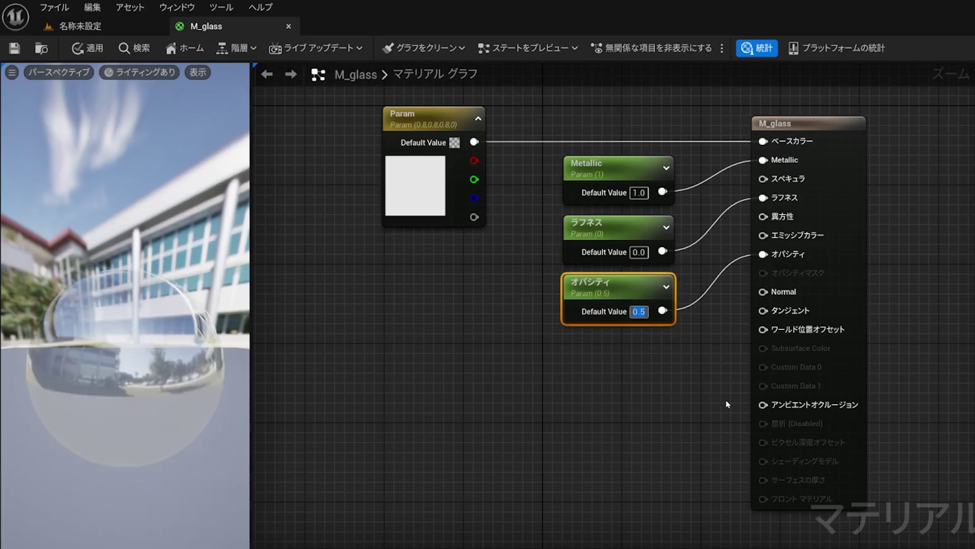
Set the base colour parameter to pure white, RGB 1, 1, 1.
left_click(425, 196)
double_click(425, 196)
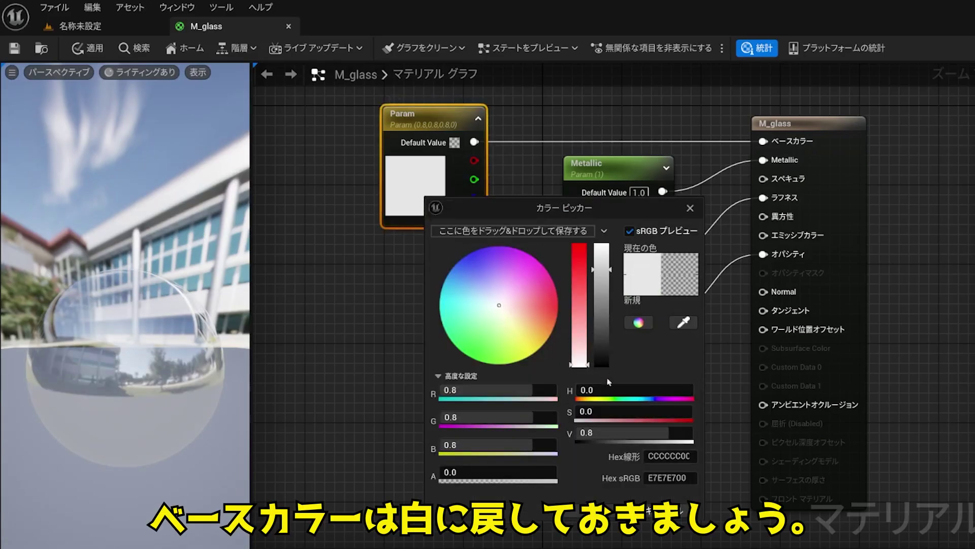
left_click(484, 391)
type("1")
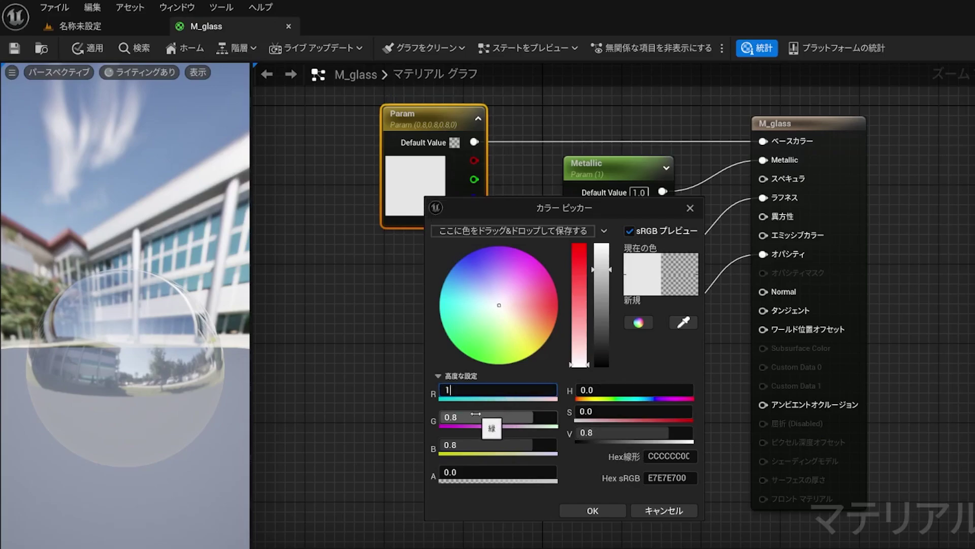
key("Tab")
type("1")
key("Tab")
type("1")
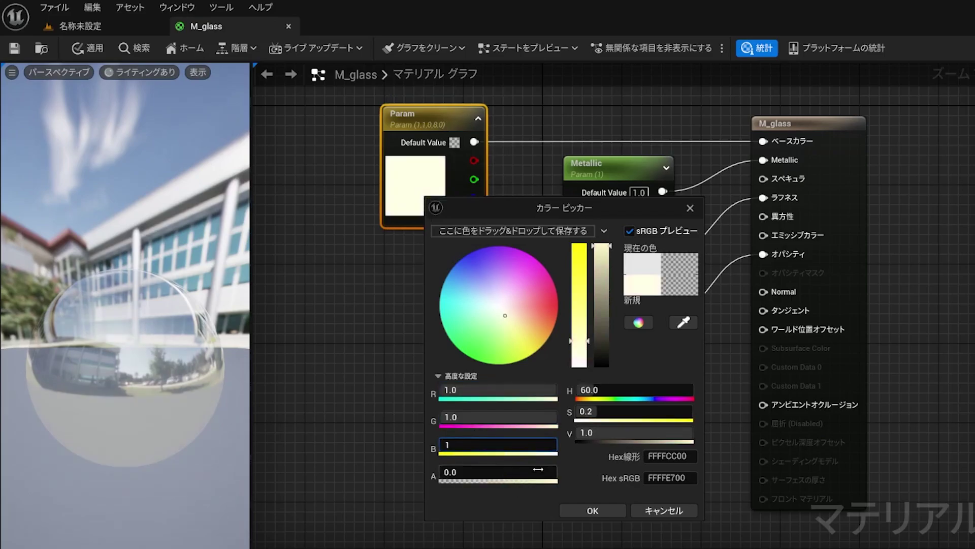
left_click(591, 512)
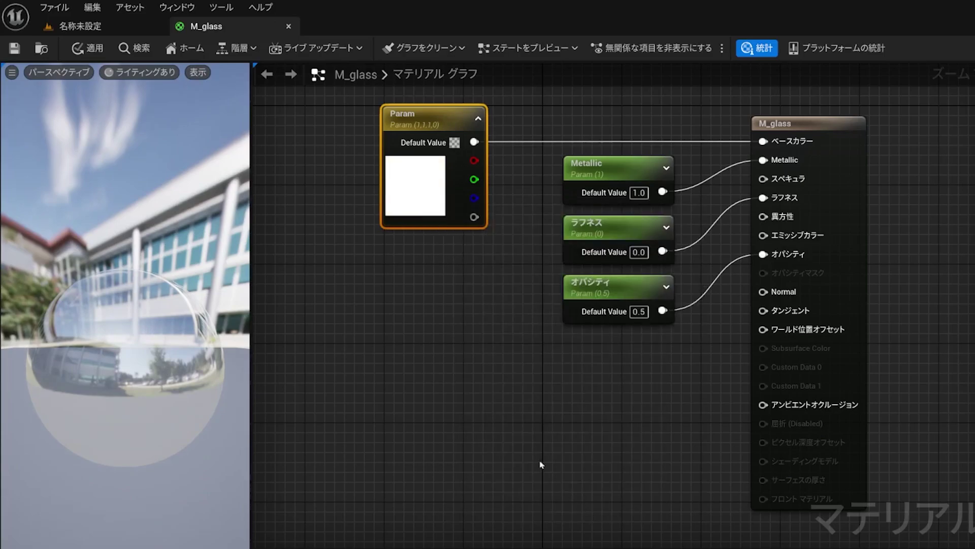
left_click(88, 24)
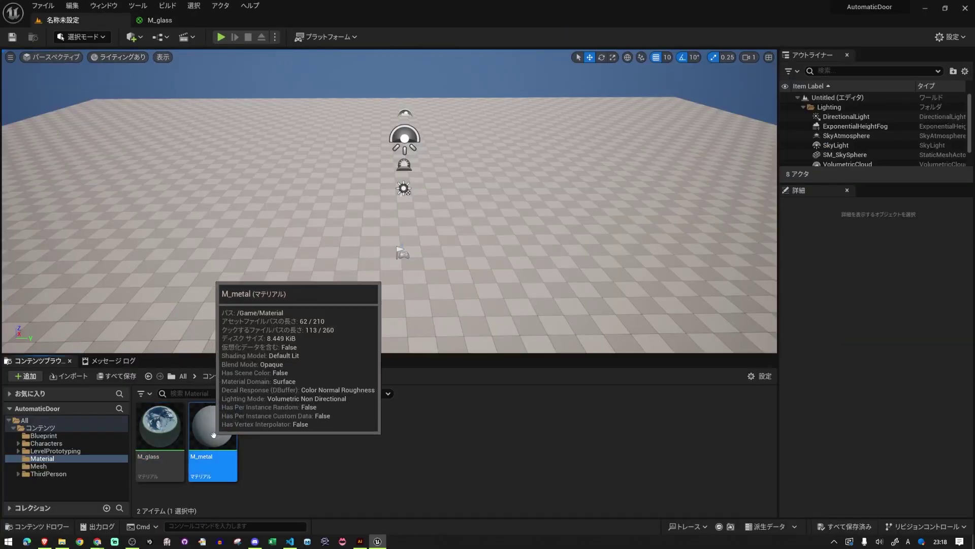
In M_metal, add Metallic 1.0 and Roughness 0.2 parameters, then save and close the editor.
double_click(201, 422)
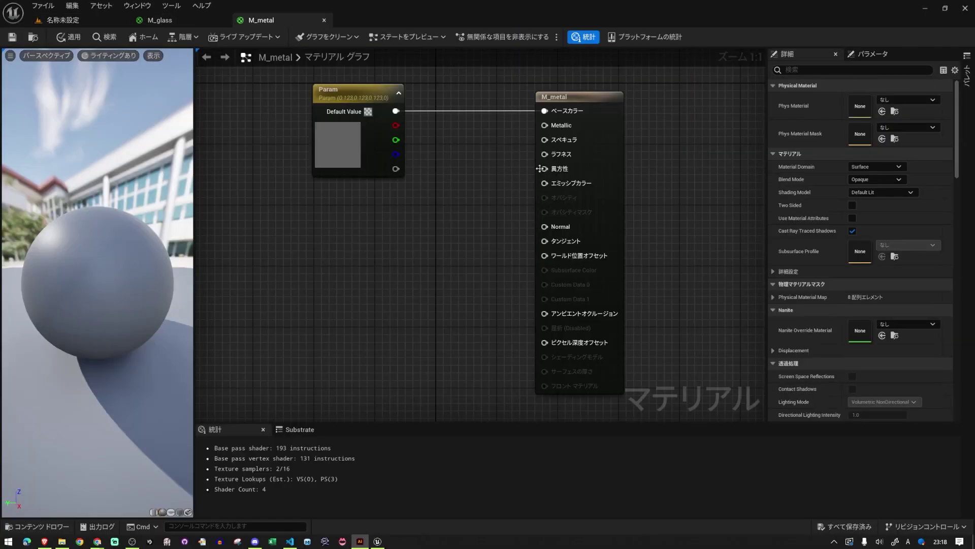
right_click(562, 127)
left_click(573, 147)
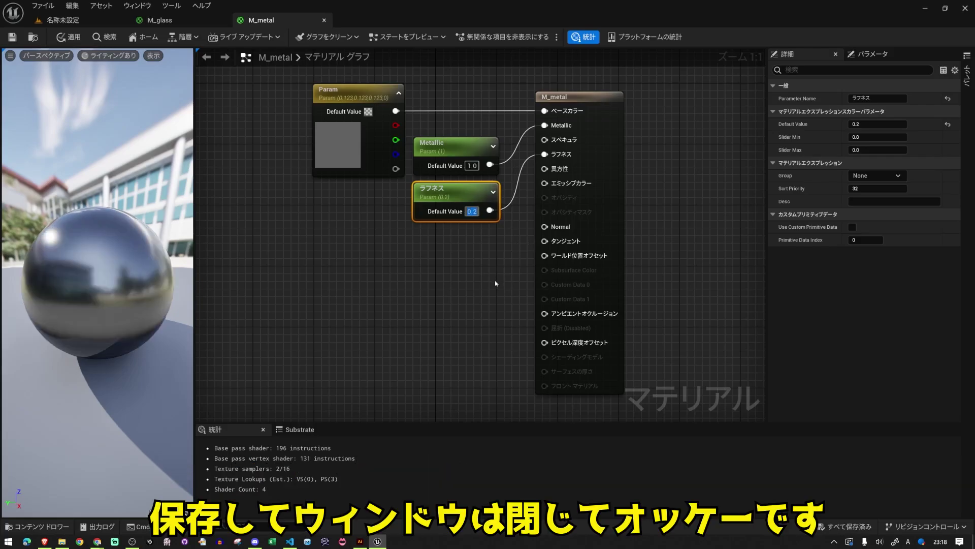
left_click(451, 267)
left_click(12, 37)
left_click(223, 20)
left_click(223, 20)
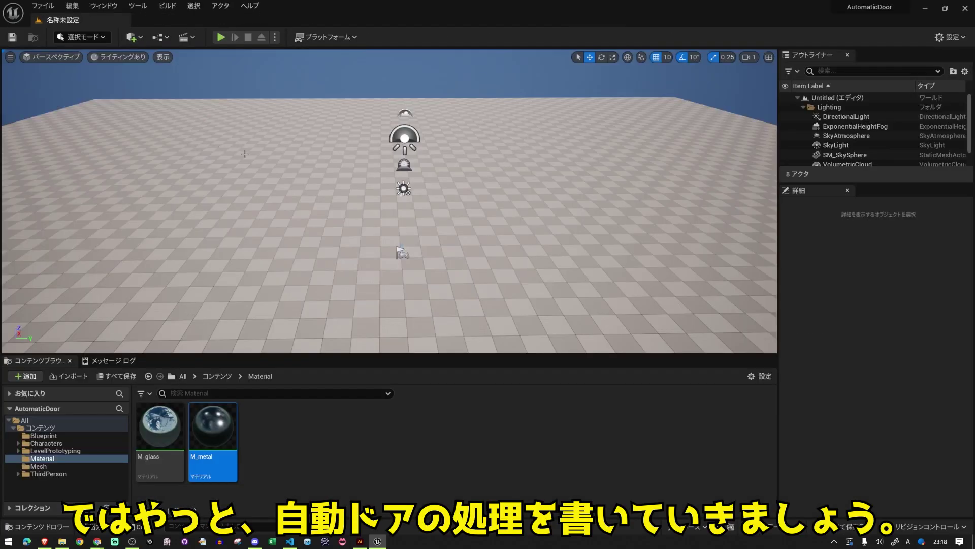
Create an Actor Blueprint Class named BP_AutomaticDoor in the Blueprint folder and open it.
left_click(45, 436)
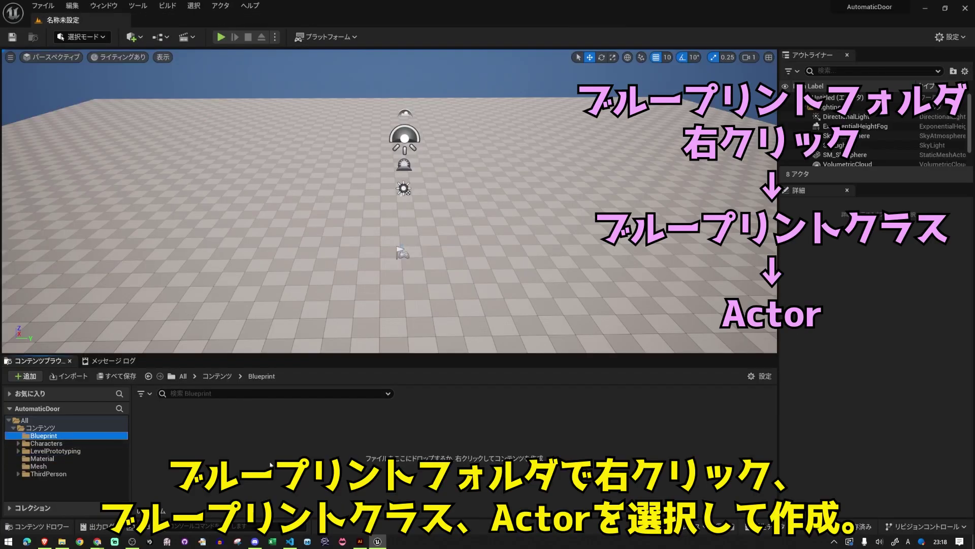
right_click(204, 460)
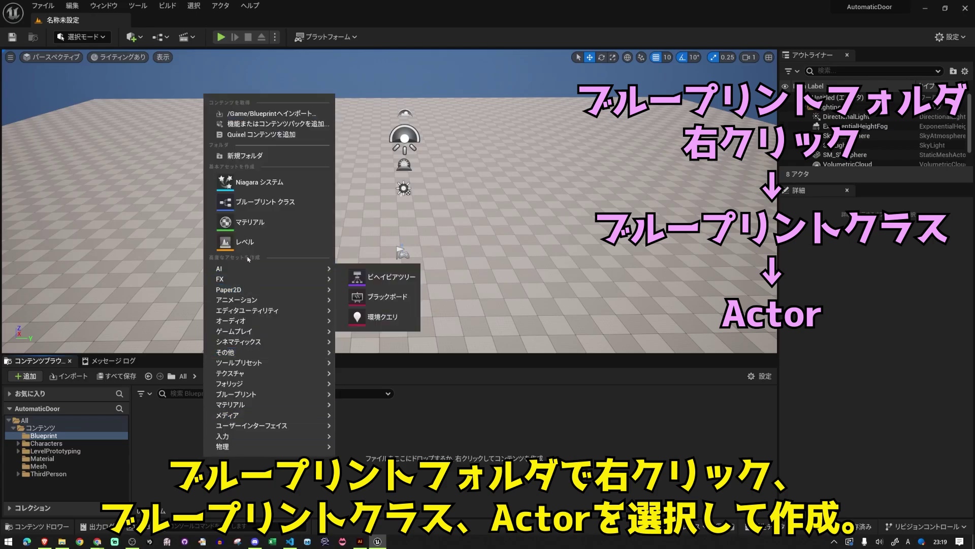
left_click(259, 206)
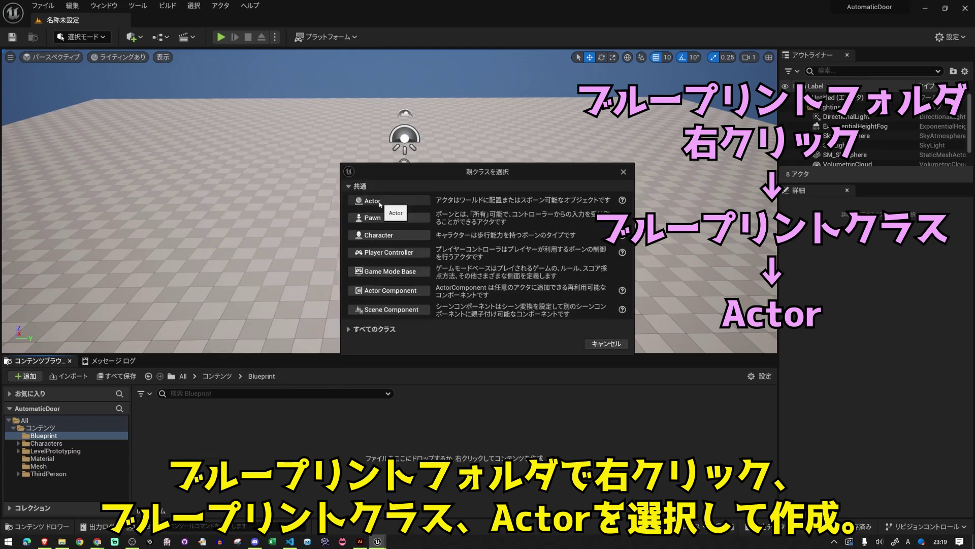
left_click(386, 201)
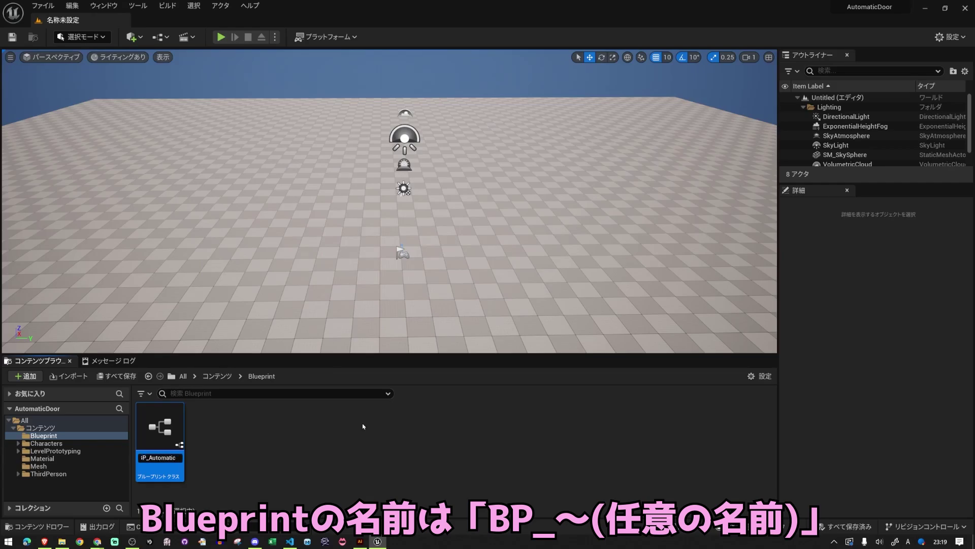
key("Return")
double_click(160, 432)
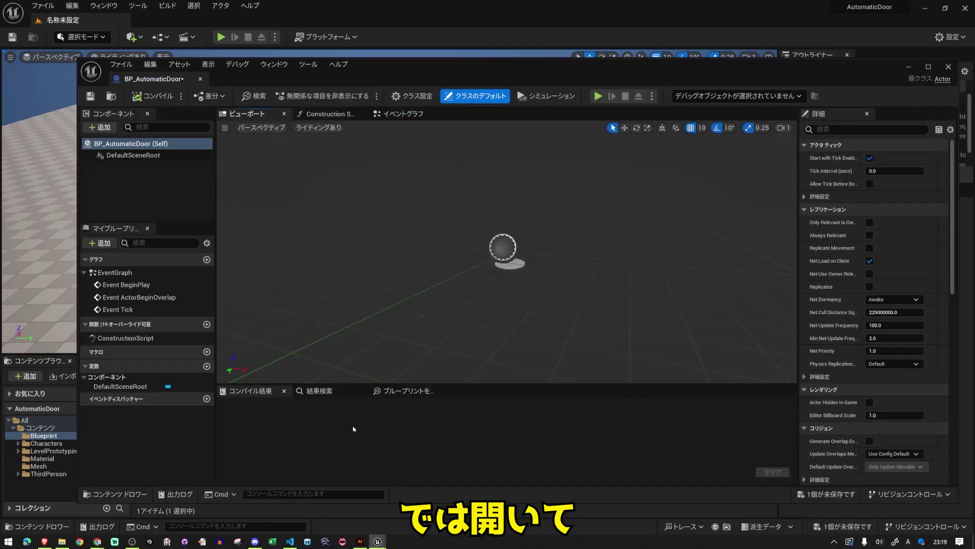
Dock the Blueprint editor and select all nine door meshes in the Mesh folder.
left_click_drag(173, 79, 173, 21)
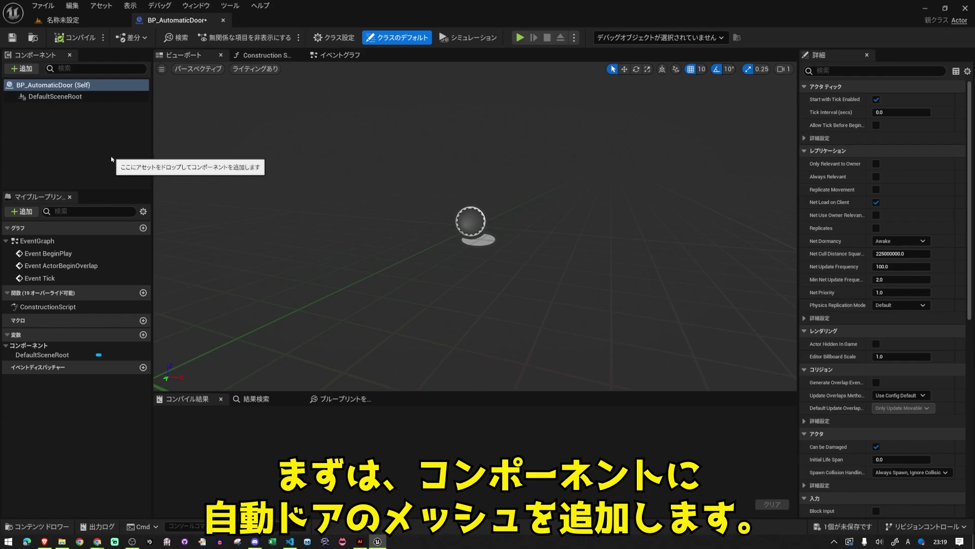
left_click(38, 526)
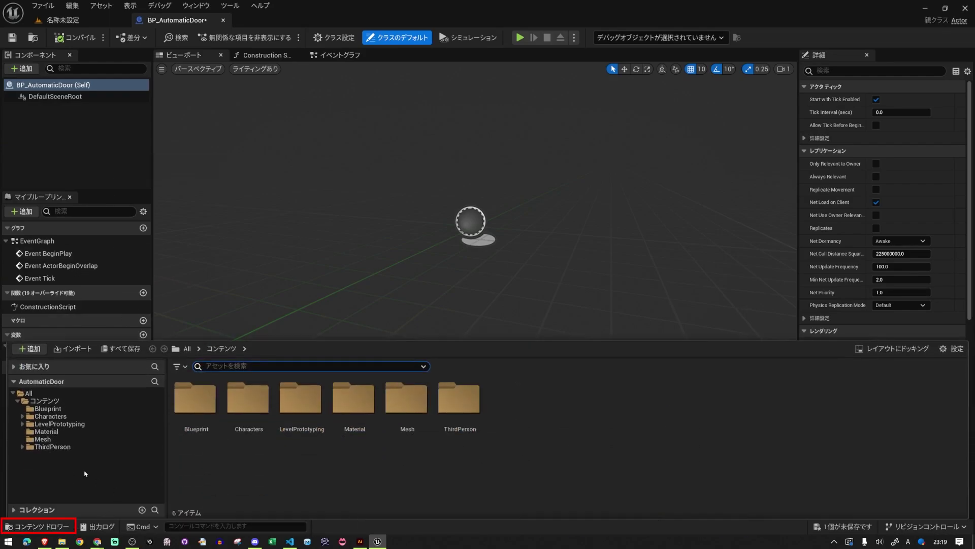
double_click(407, 401)
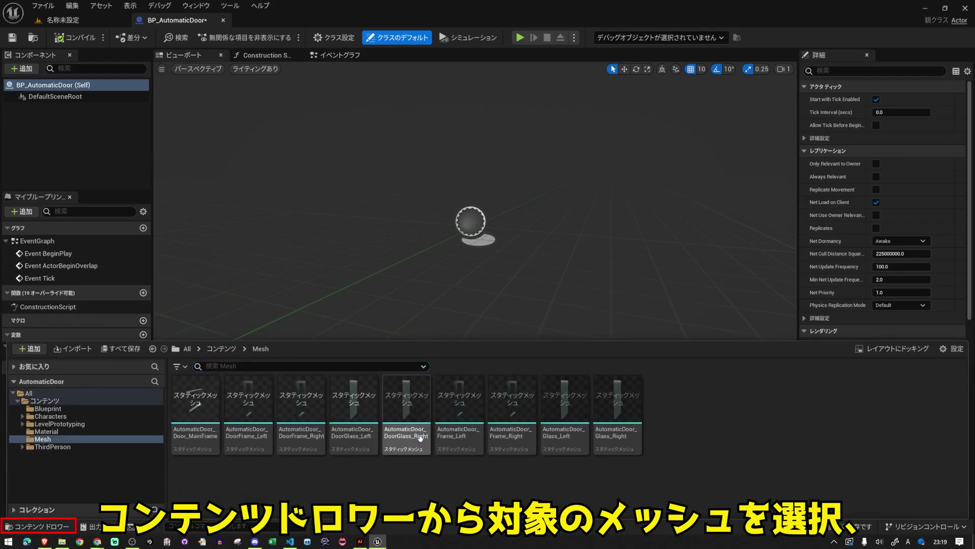
left_click(225, 436)
left_click(197, 436)
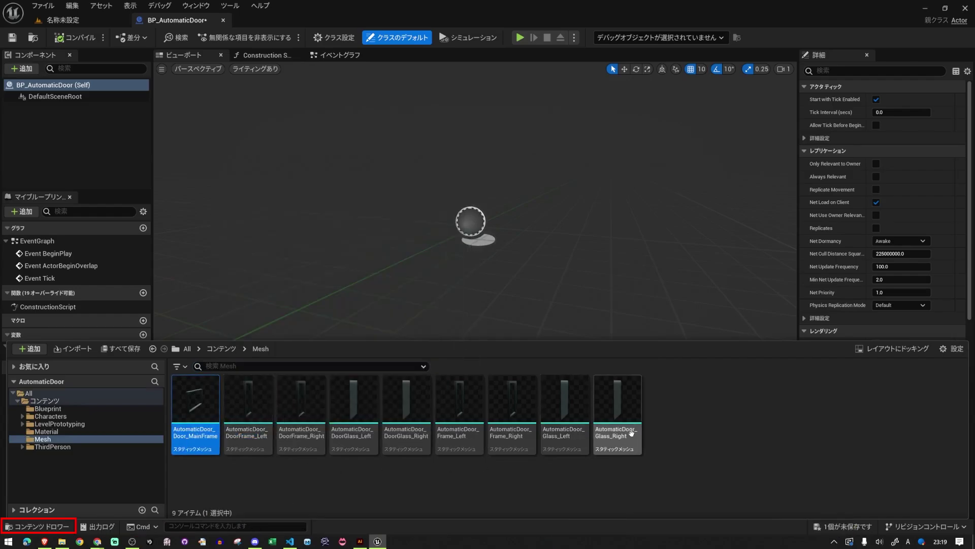
left_click(617, 438, "shift")
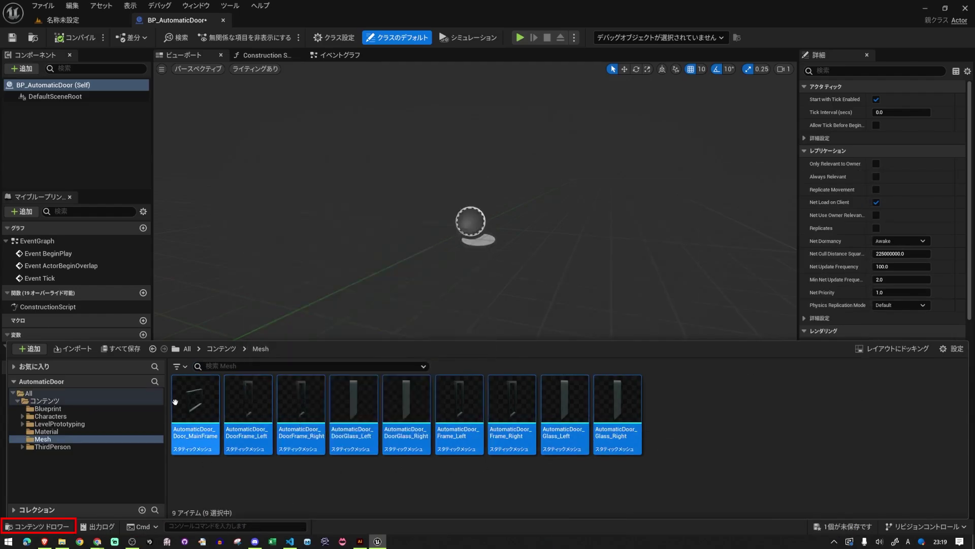
Add the meshes as Static Mesh components, nesting frames and glass under their parent frames.
left_click(22, 68)
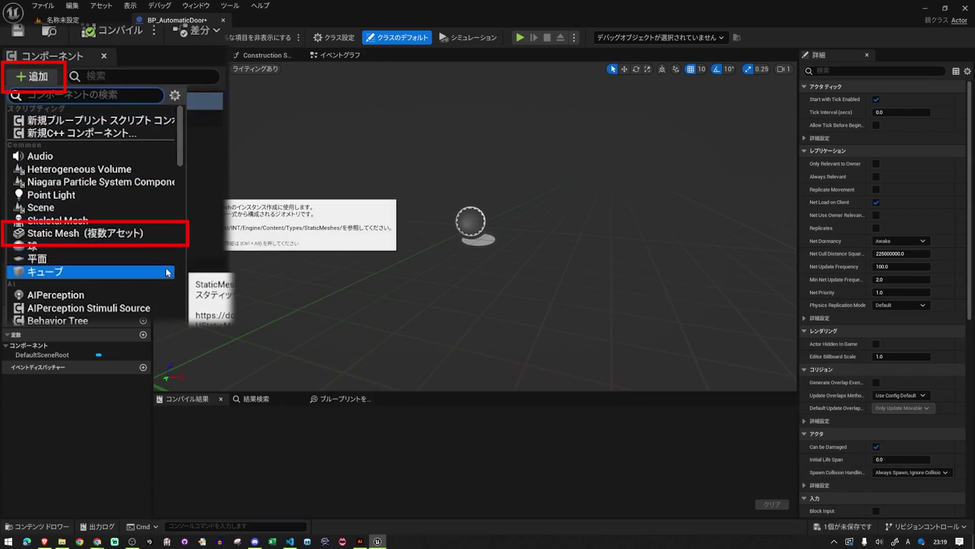
left_click(160, 235)
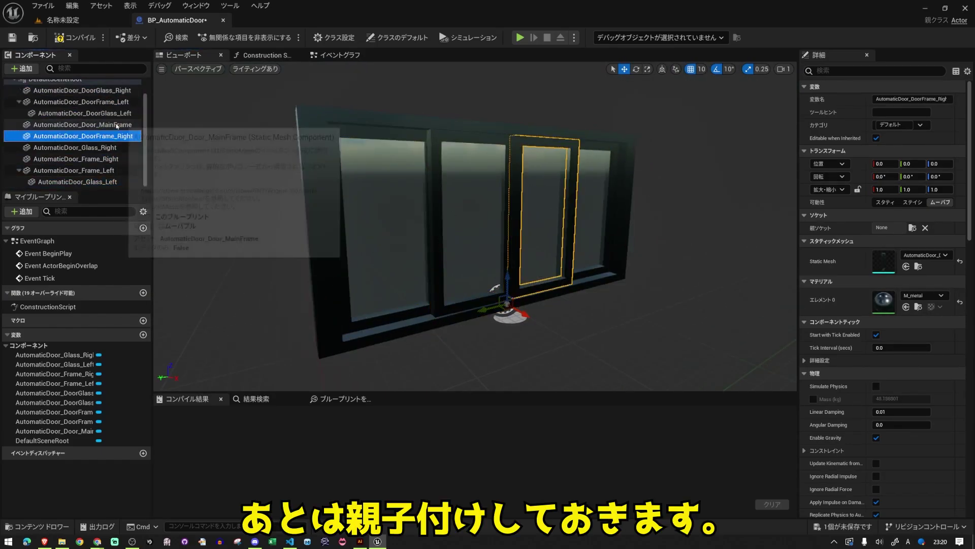
mouse_move(76, 137)
left_mouse_down()
mouse_move(63, 123)
mouse_move(64, 134)
left_mouse_up()
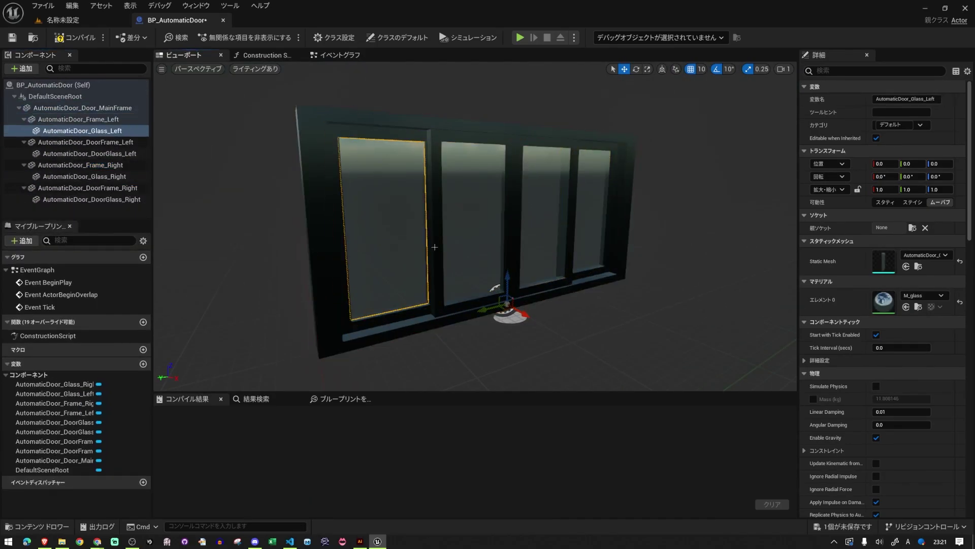
left_click(77, 176)
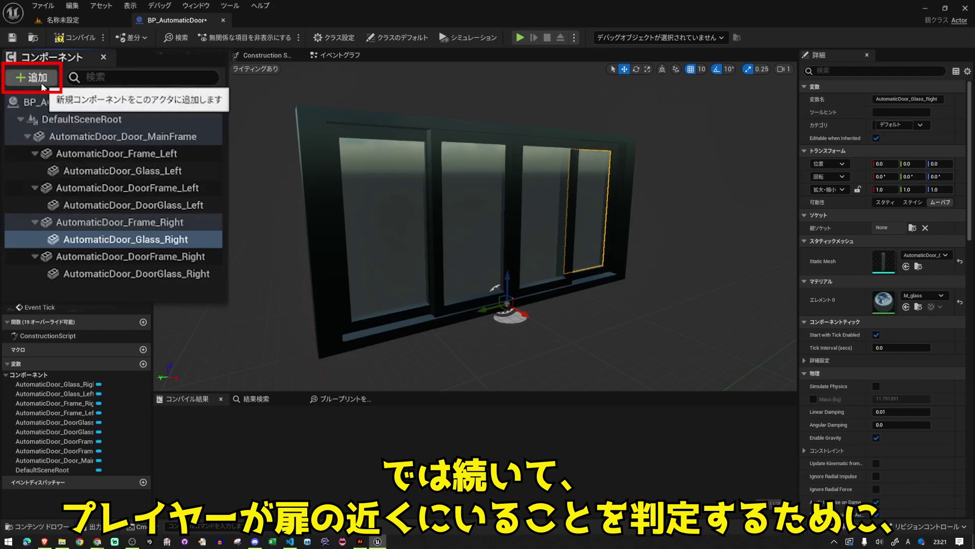
Add a Box Collision component to the door blueprint.
left_click(43, 86)
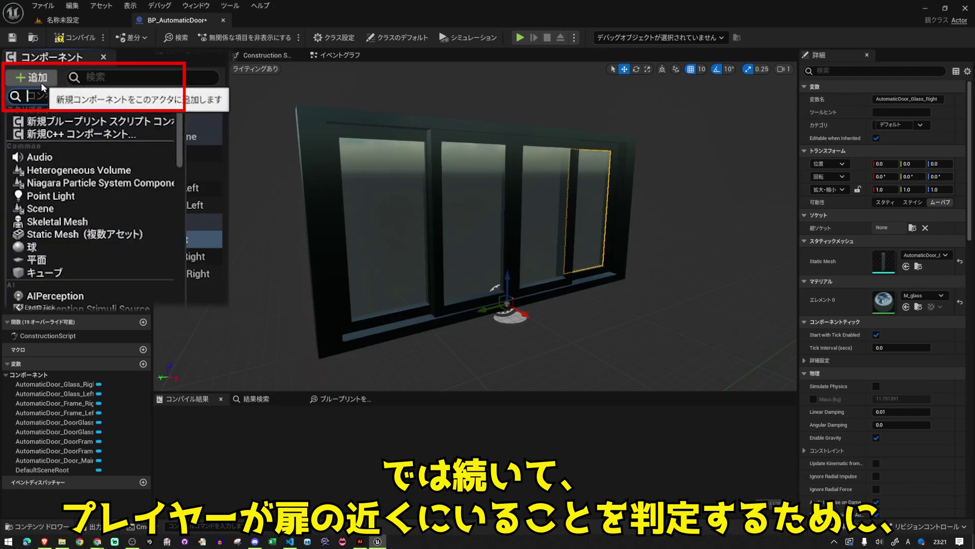
type("box")
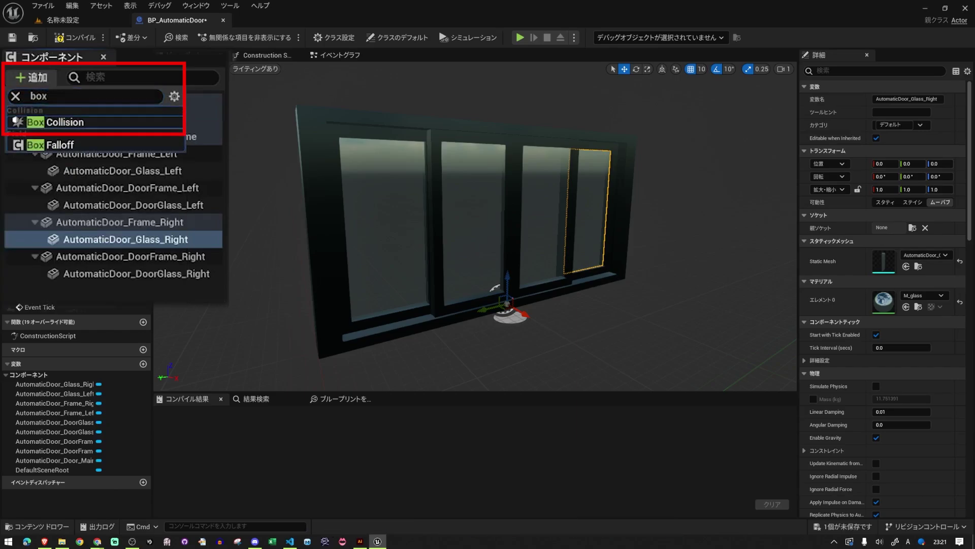
left_click(157, 122)
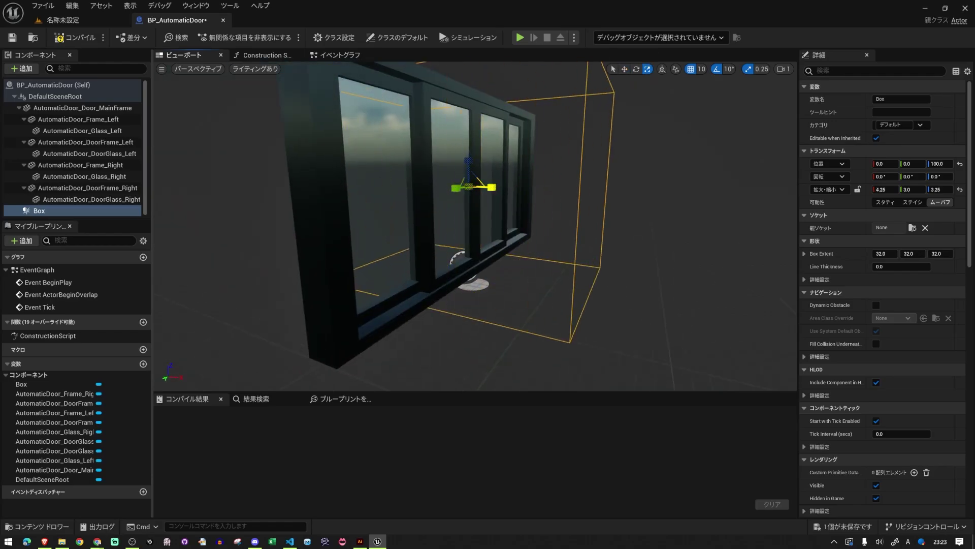
Set the box's collision preset to Custom, ignoring WorldStatic, WorldDynamic, PhysicsBody, Vehicle and Destructible.
scroll(857, 274, "down", 2)
scroll(857, 274, "down", 5)
scroll(856, 274, "down", 5)
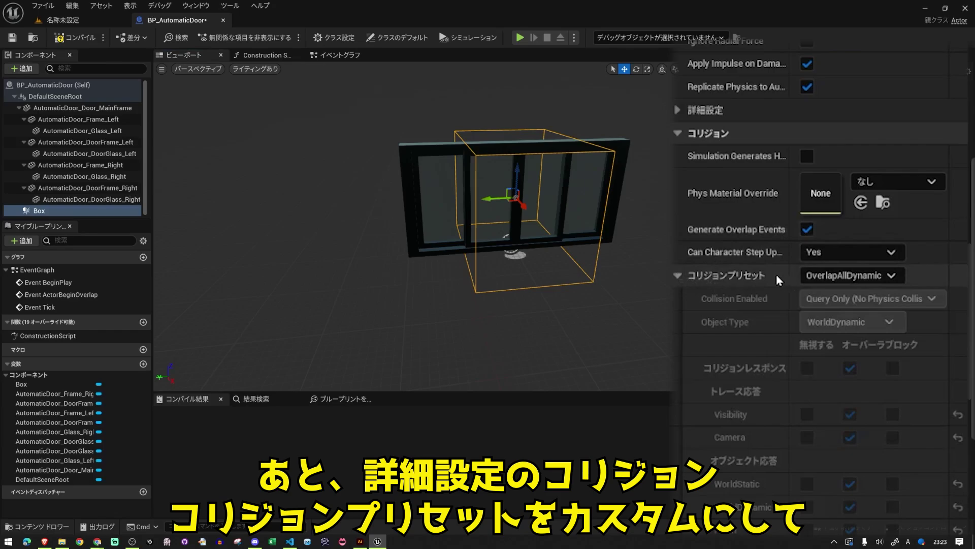
scroll(776, 274, "down", 3)
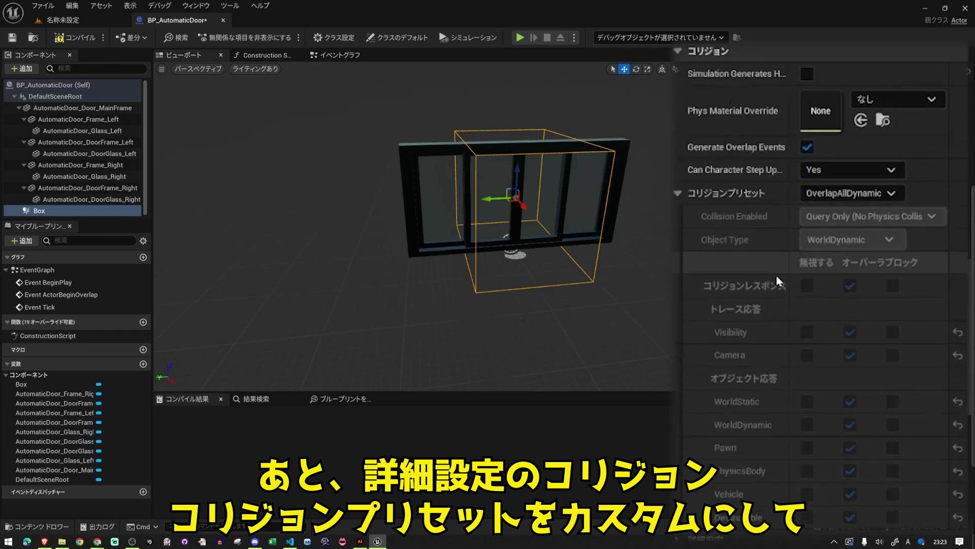
left_click(863, 195)
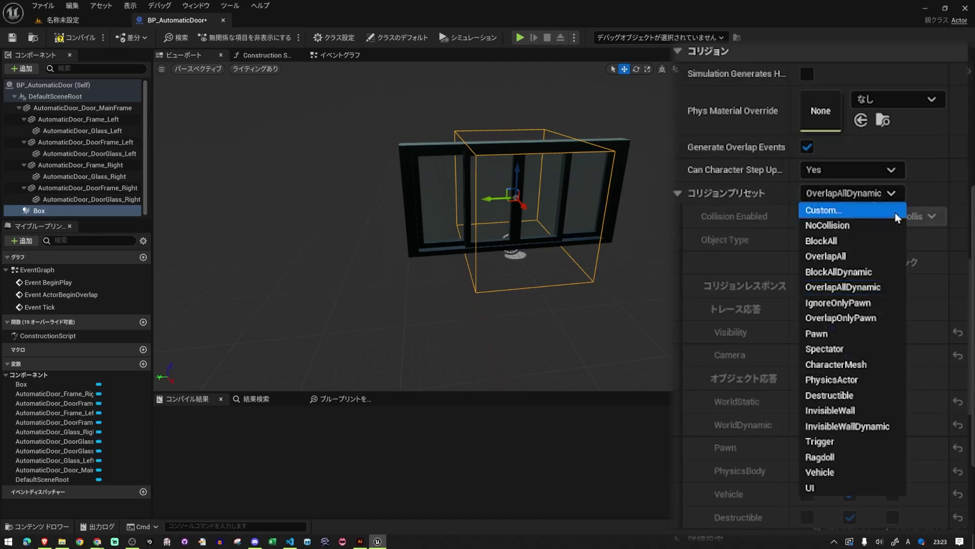
left_click(897, 217)
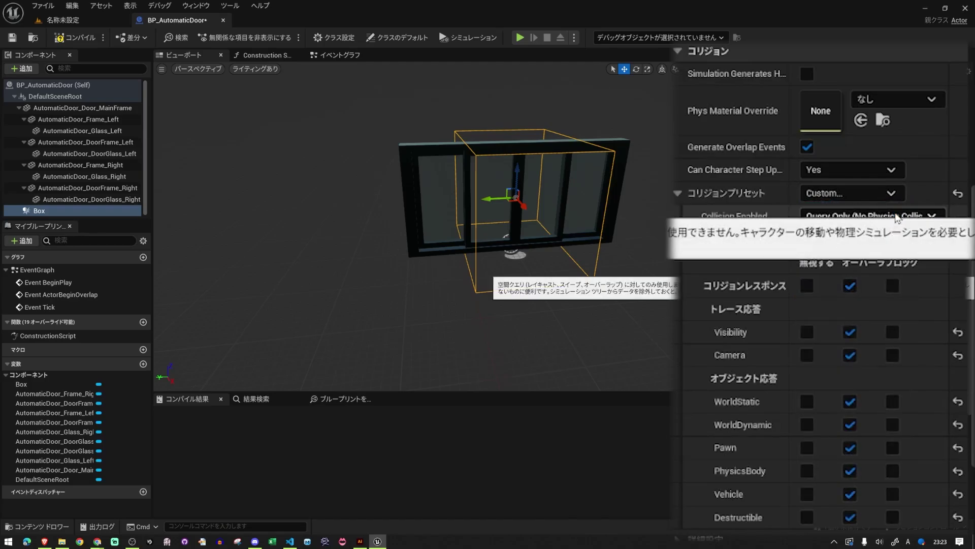
scroll(848, 334, "down", 5)
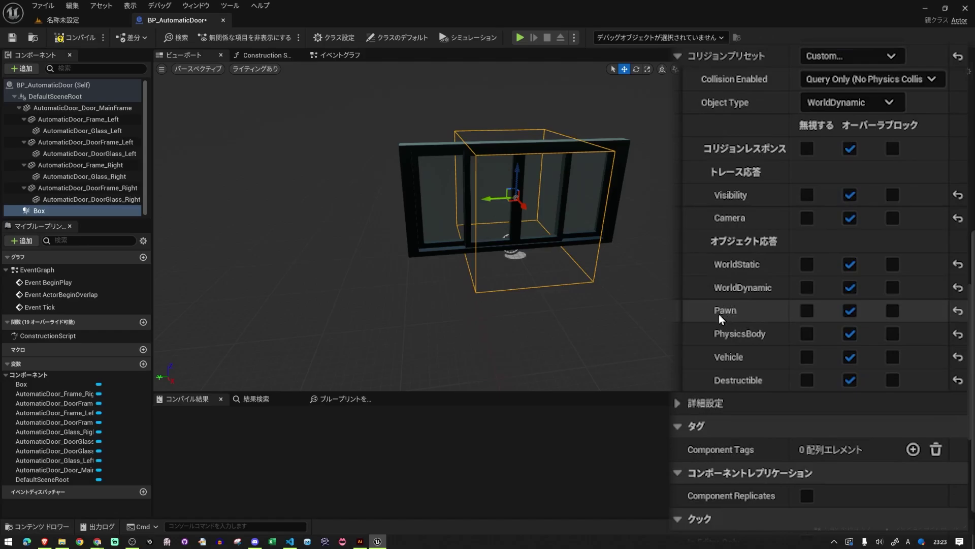
left_click(807, 333)
left_click(807, 357)
left_click(807, 380)
left_click(807, 288)
left_click(807, 264)
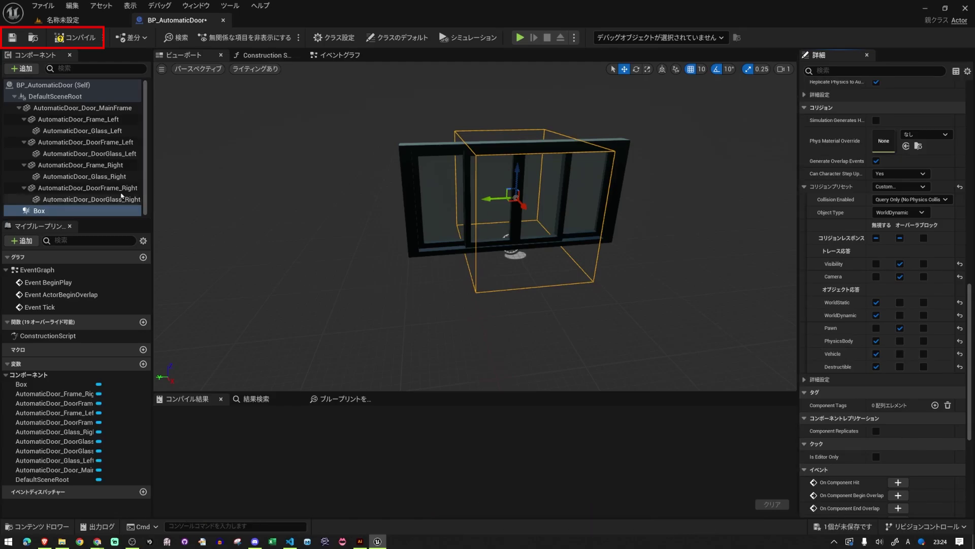
Save and compile the BP_AutomaticDoor blueprint.
left_click(12, 38)
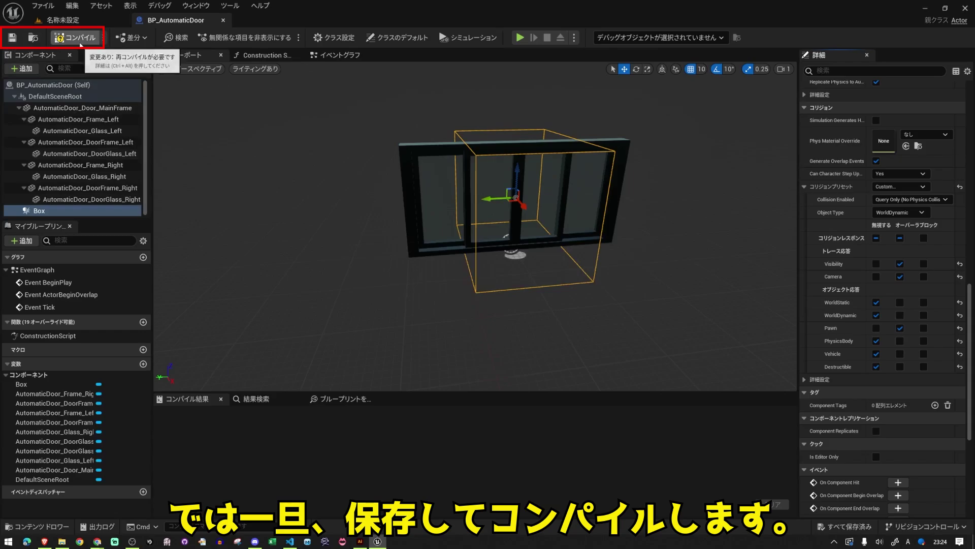
left_click(79, 40)
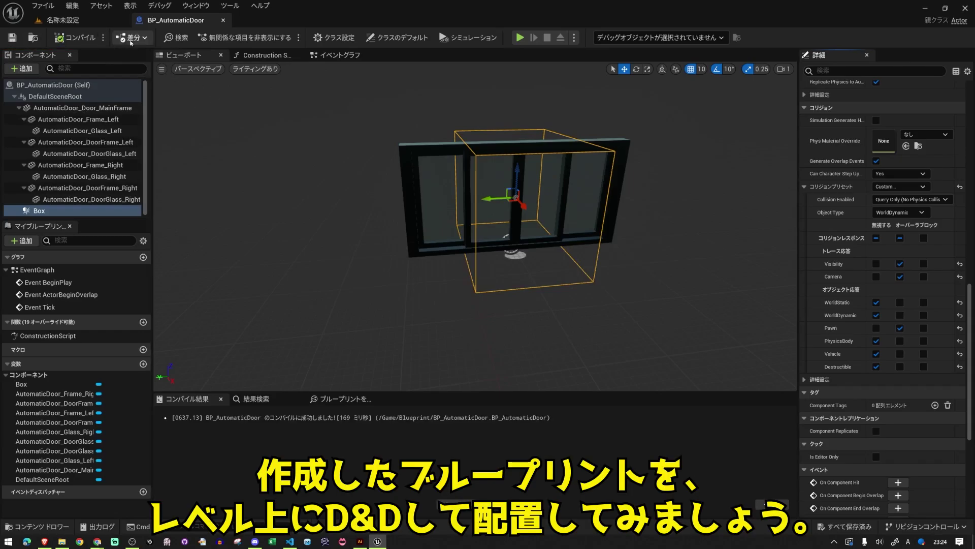
left_click(100, 25)
Place BP_AutomaticDoor in the level at X 600, rotated 180 degrees, and test play.
left_click_drag(163, 430, 409, 249)
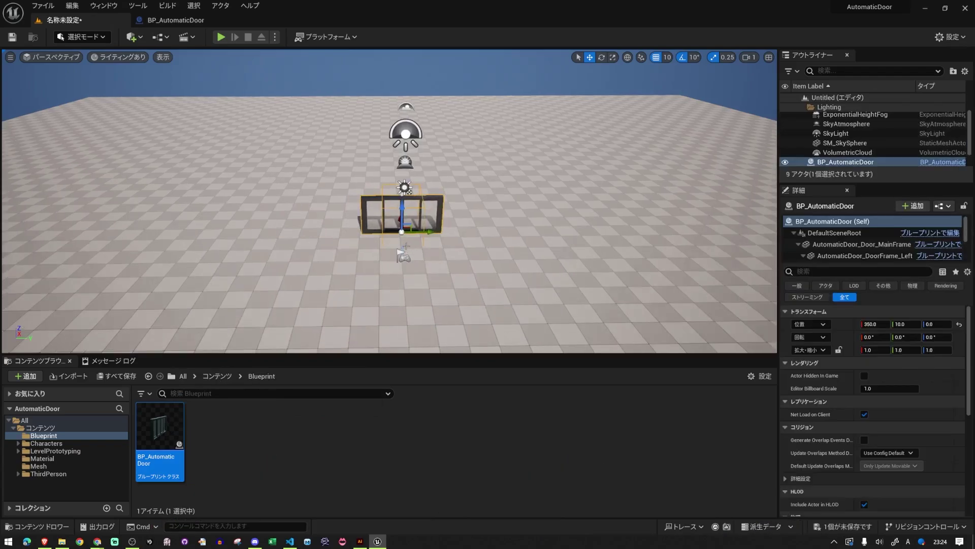
scroll(409, 252, "up", 3)
right_click_drag(409, 253, 353, 221)
key("e")
left_click_drag(353, 221, 304, 218)
scroll(355, 203, "down", 5)
key("w")
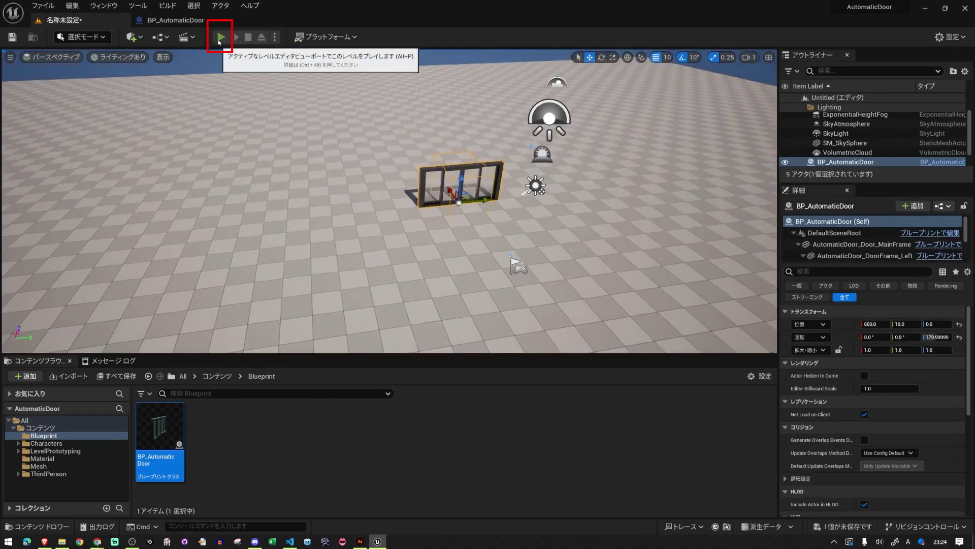
left_click(219, 39)
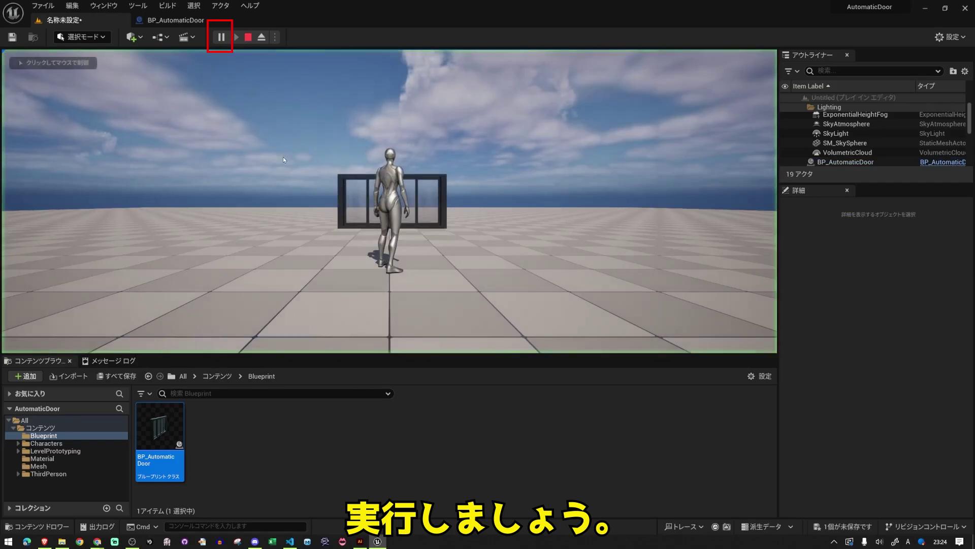
Walk the character up to the door and back during the test play, then exit.
key("w")
key("w")
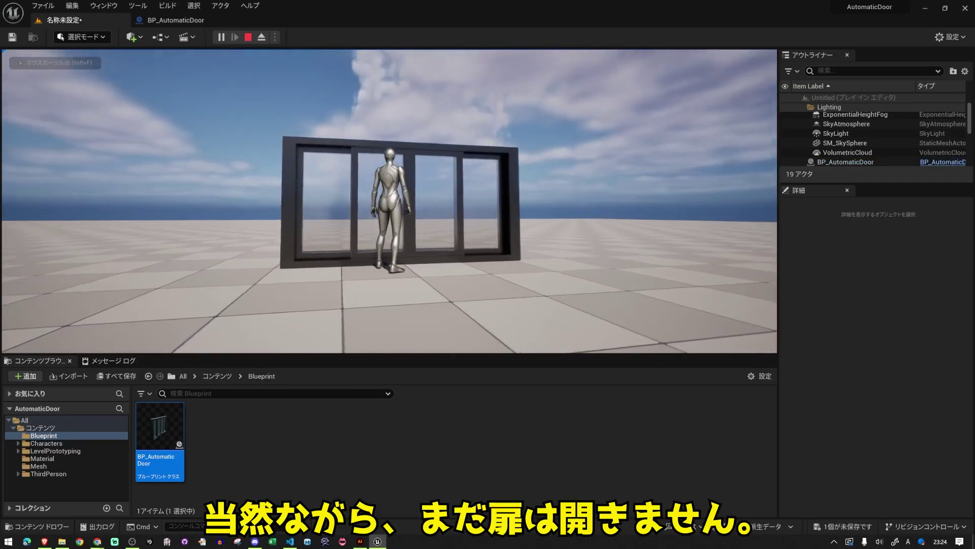
key("s")
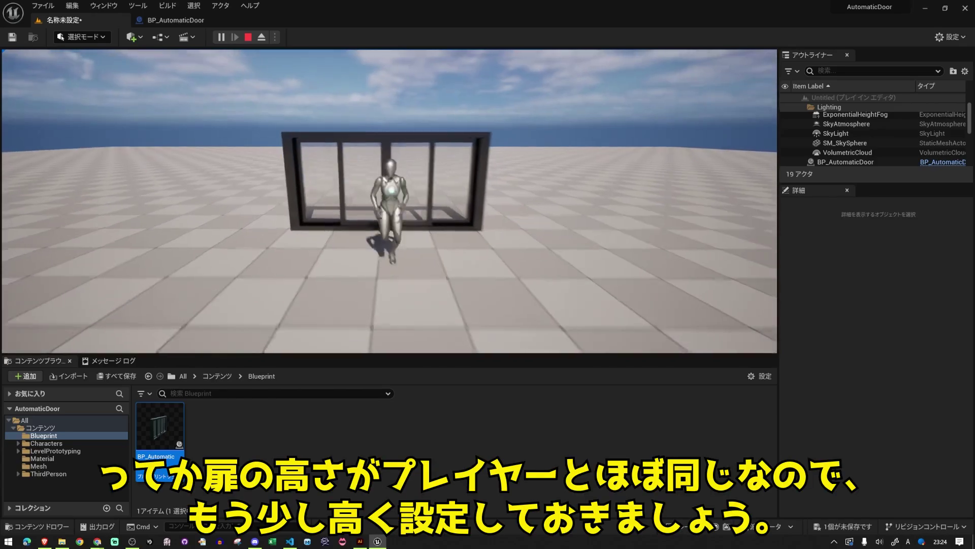
key("w")
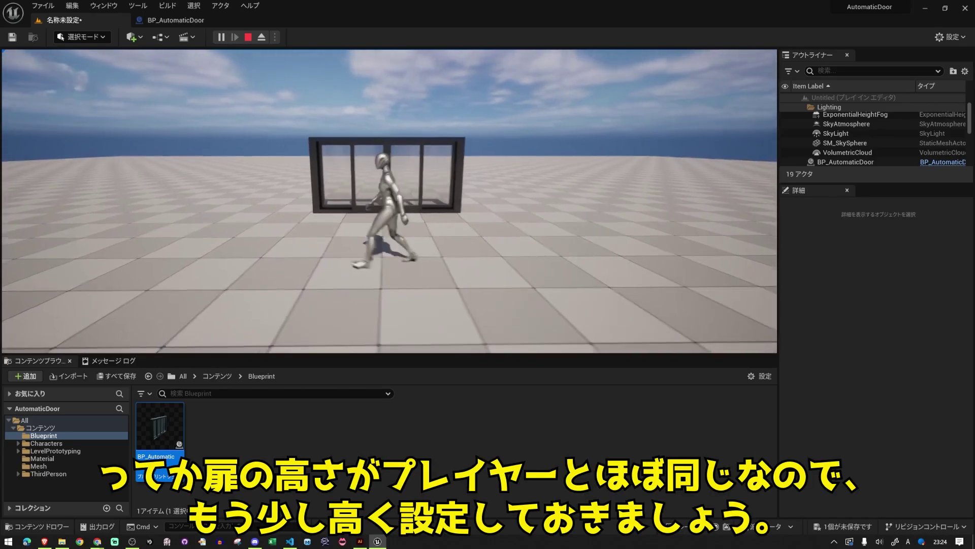
key("s")
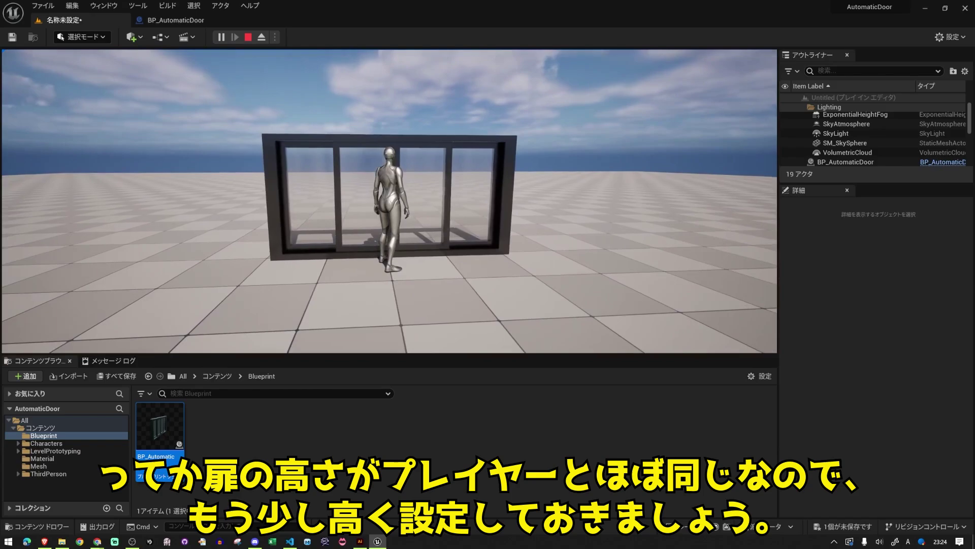
key("Escape")
Set the placed door's Z scale to 1.2 and test play the level again.
double_click(845, 161)
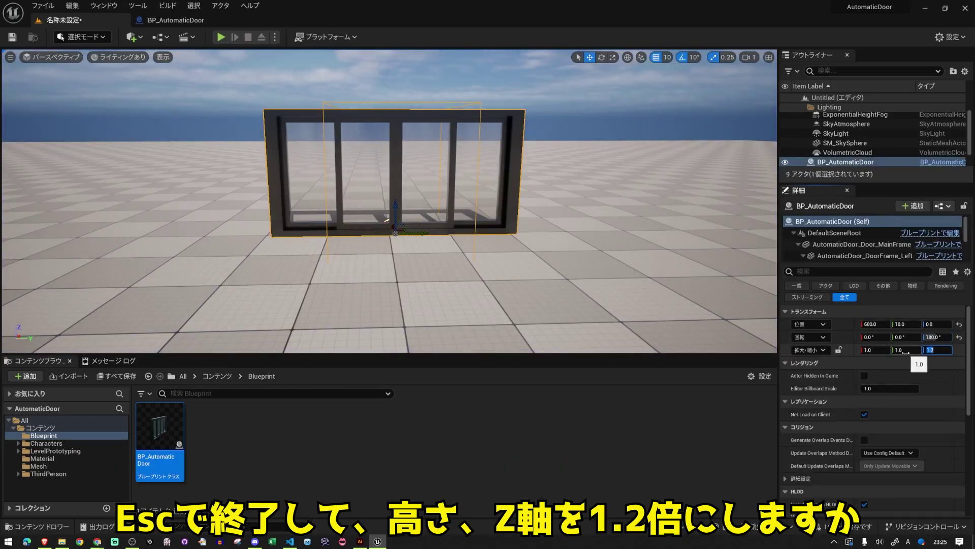
type("1.2")
key("Return")
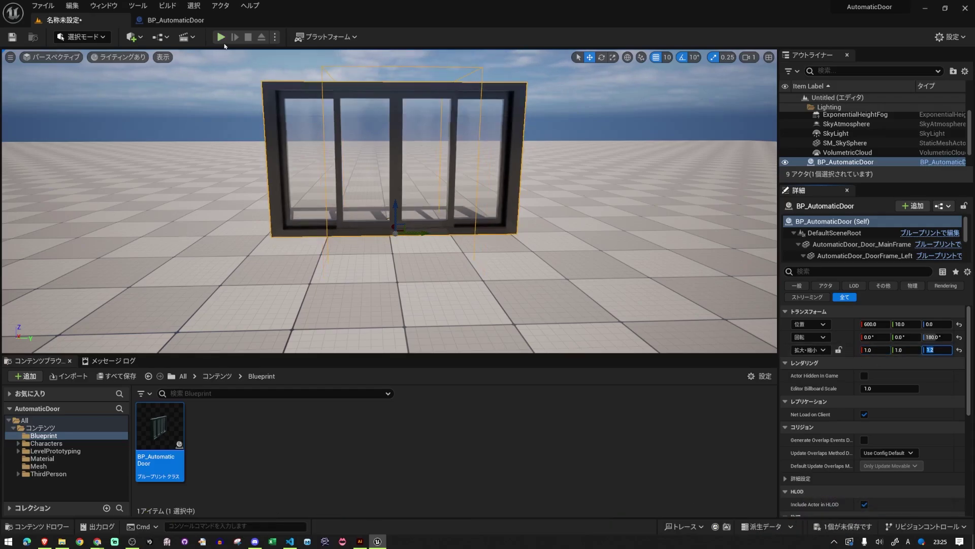
left_click(221, 38)
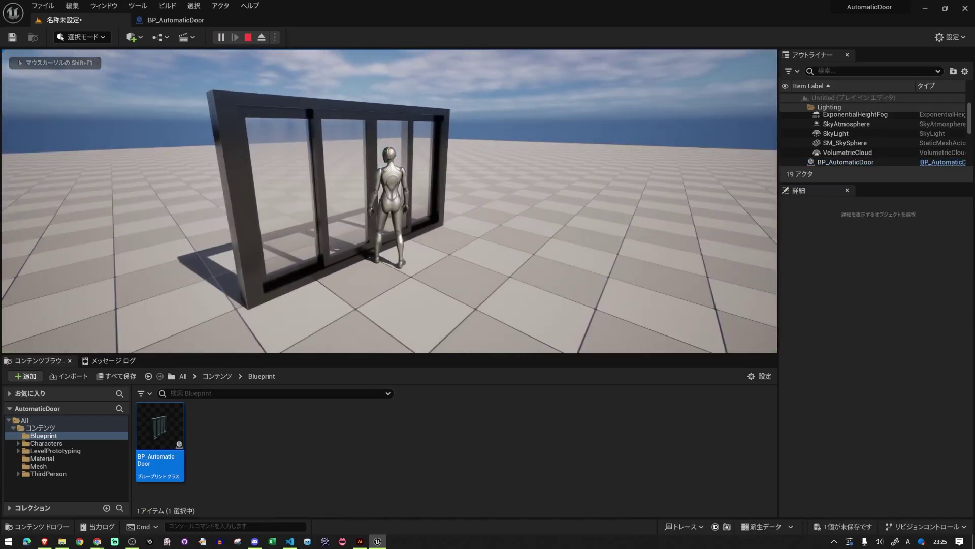
key("Escape")
left_click(79, 430)
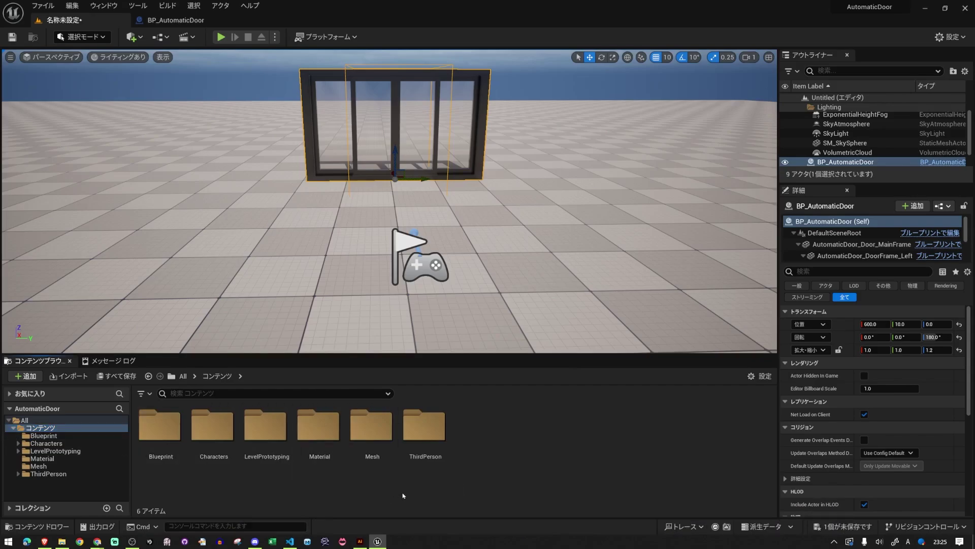
Create a Map folder in the content root and save the level there as NewMap.
key("ctrl+shift+n")
type("Map")
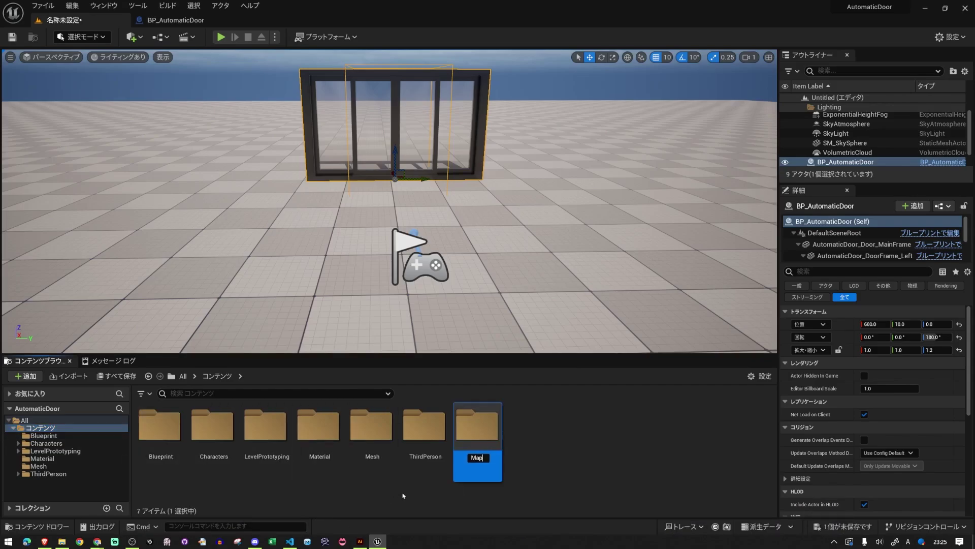
key("Return")
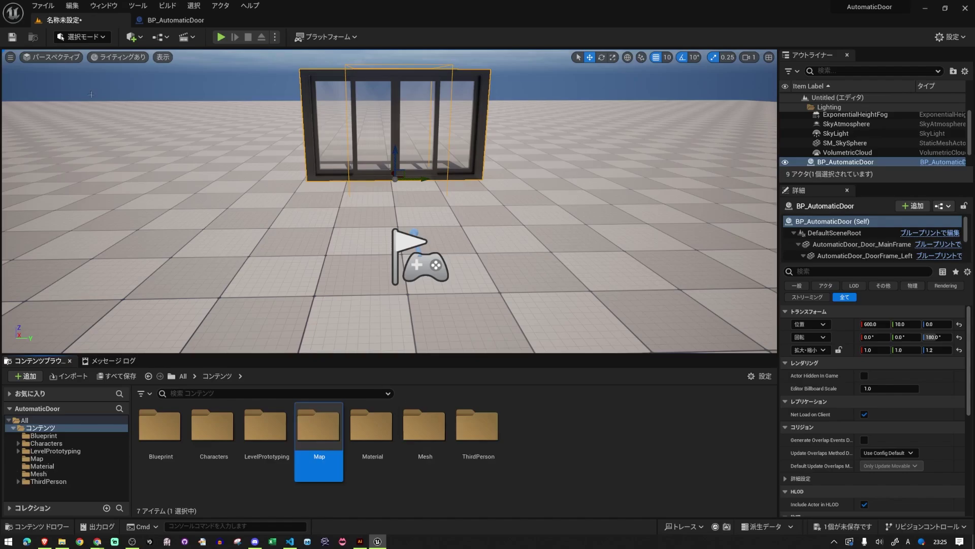
left_click(12, 39)
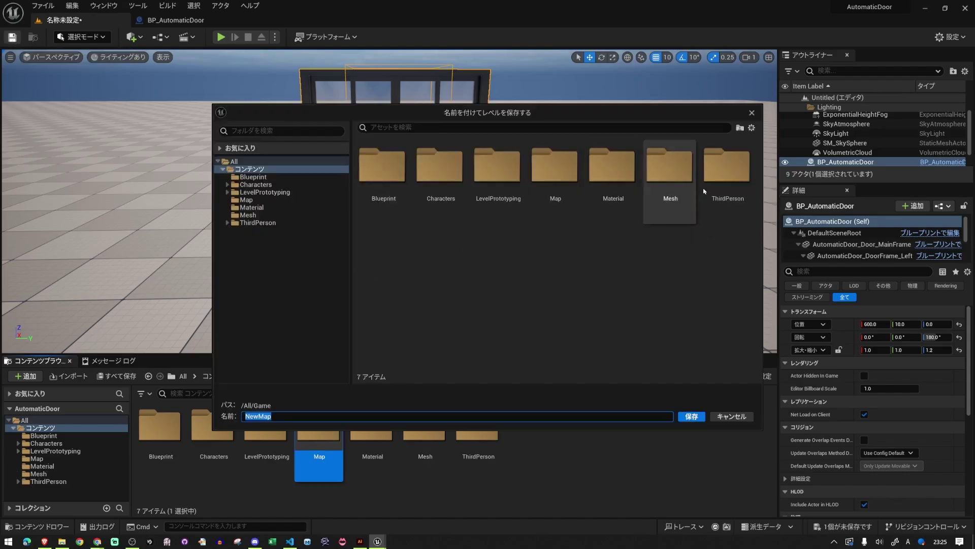
double_click(561, 201)
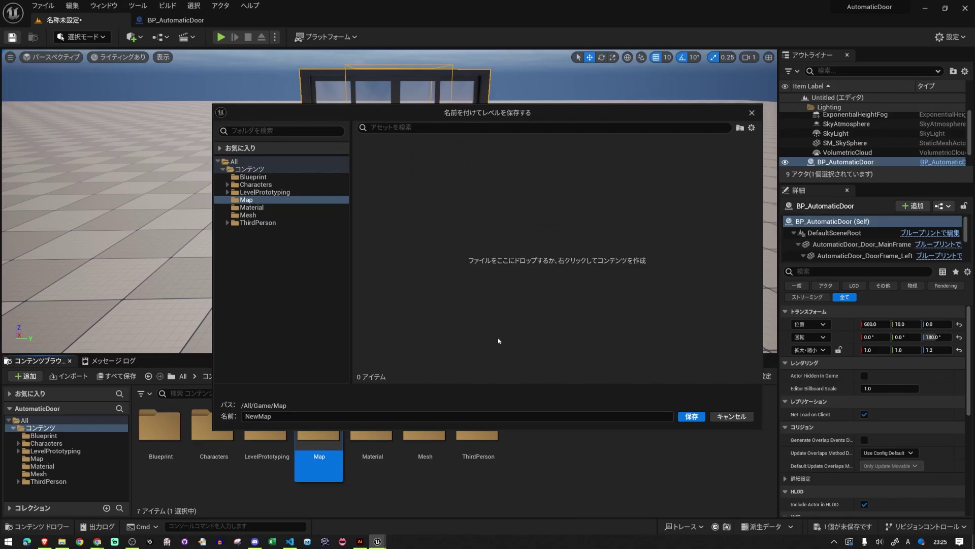
left_click(692, 417)
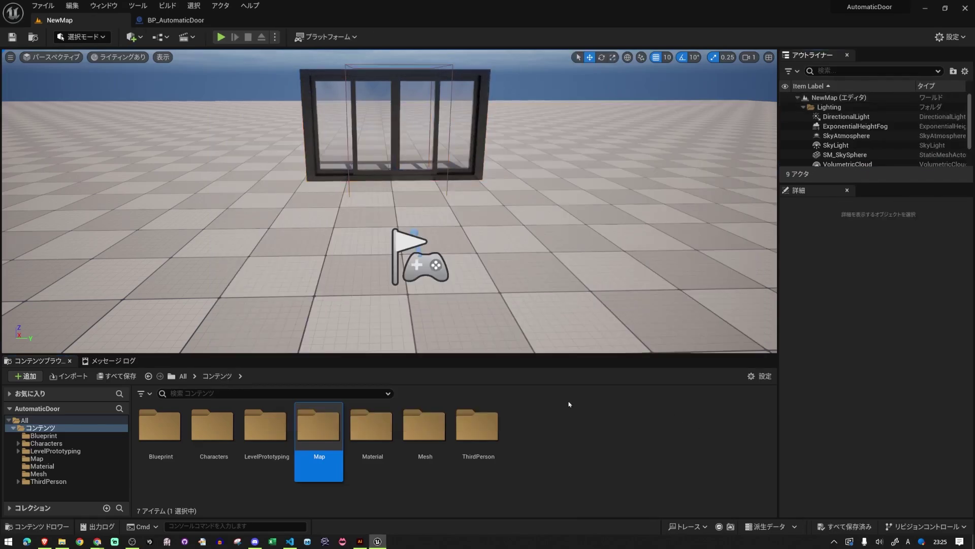
left_click(176, 19)
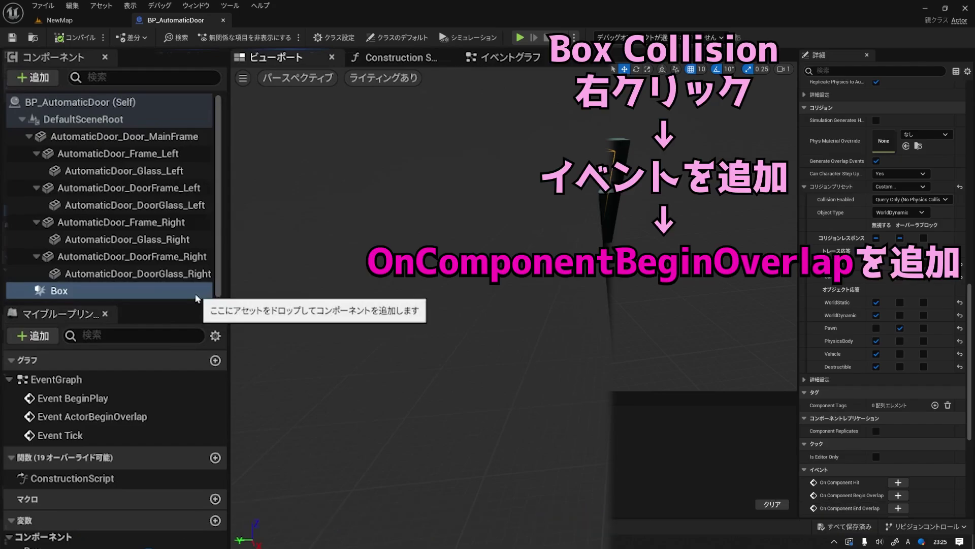
Add an OnComponentBeginOverlap event for the Box collision component.
right_click(197, 298)
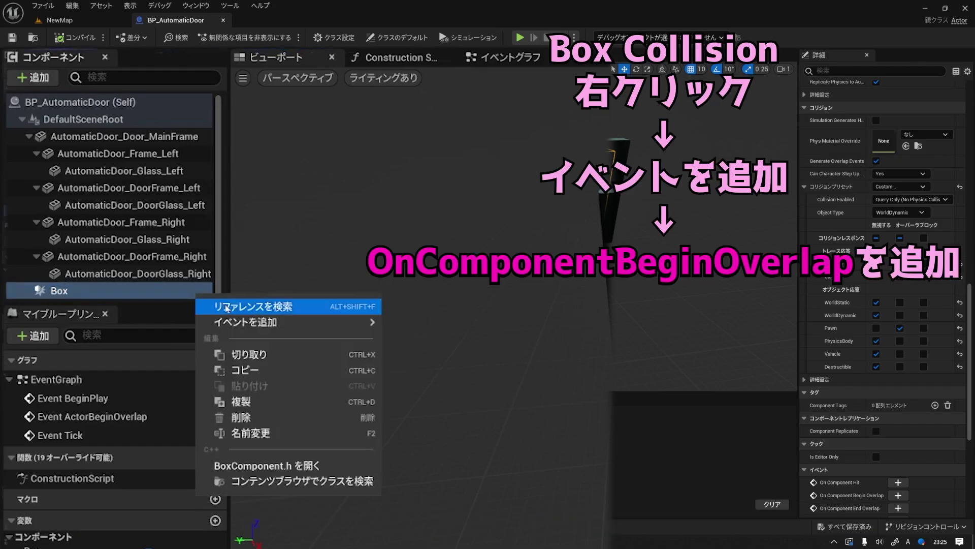
mouse_move(279, 325)
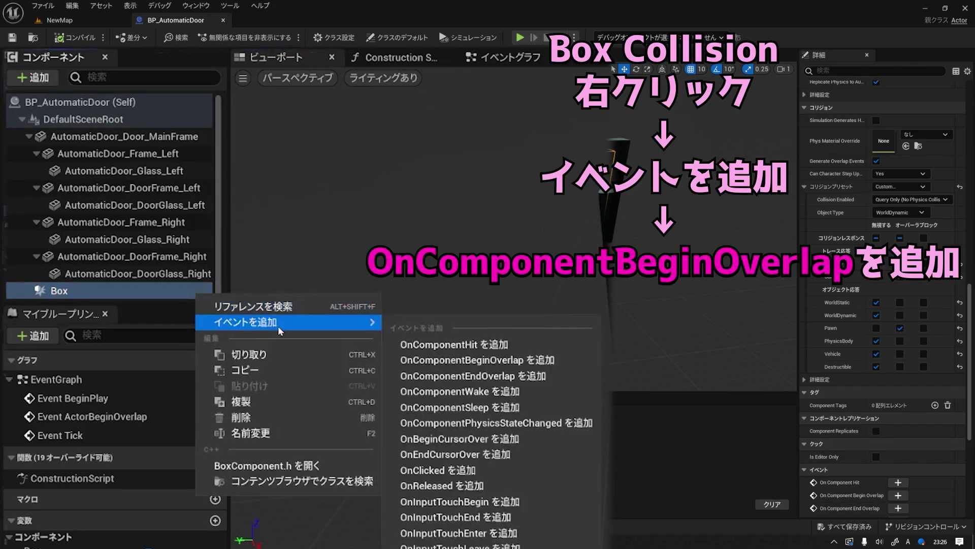
left_click(515, 361)
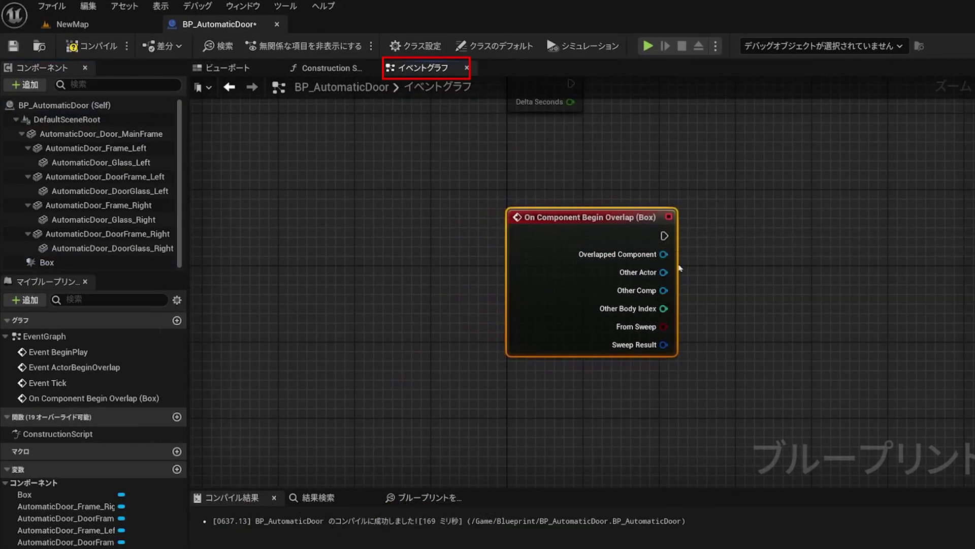
scroll(730, 203, "down", 3)
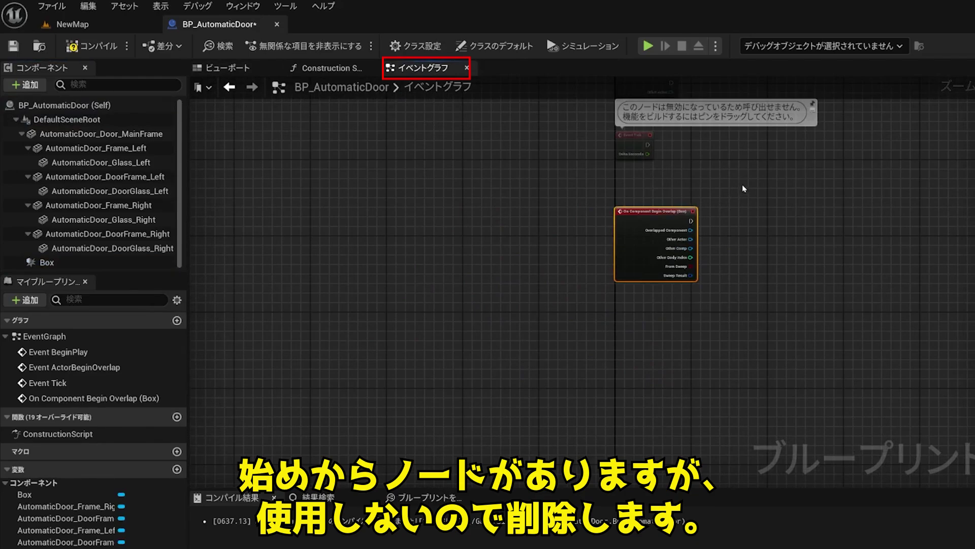
Delete the three unused default event nodes and recentre the overlap event in the graph.
right_click_drag(745, 188, 581, 349)
left_click_drag(419, 345, 557, 152)
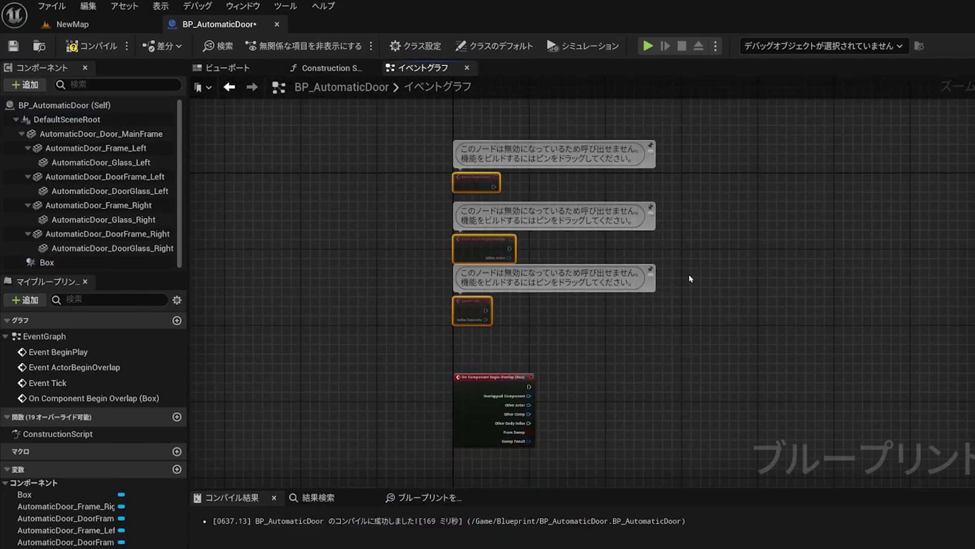
key("Delete")
right_click_drag(597, 407, 549, 262)
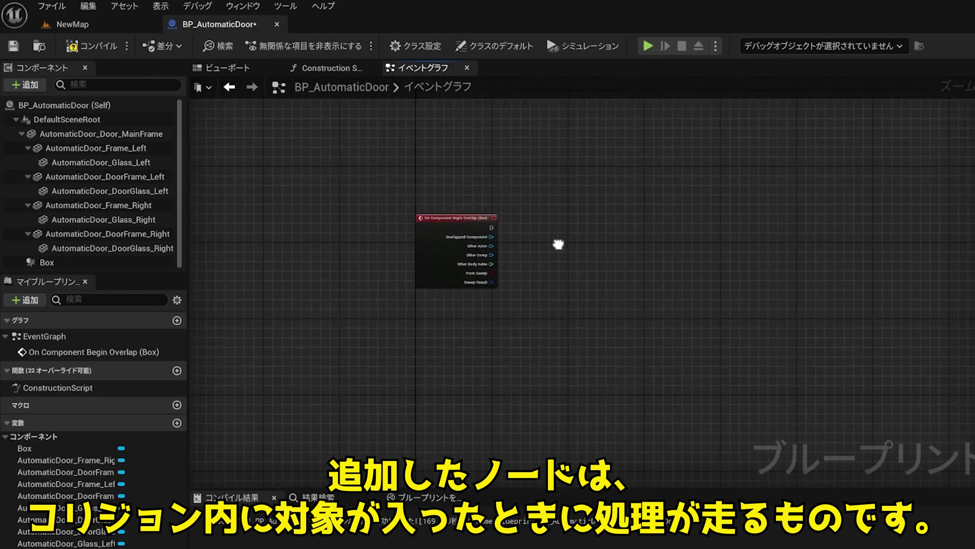
scroll(541, 259, "up", 3)
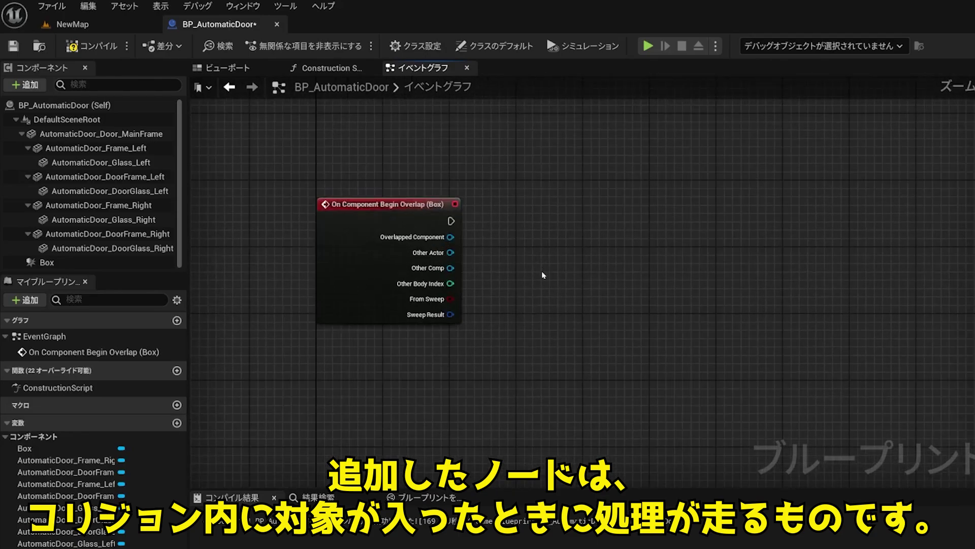
scroll(553, 283, "up", 1)
mouse_move(550, 283)
right_mouse_down()
mouse_move(512, 228)
mouse_move(517, 244)
right_mouse_up()
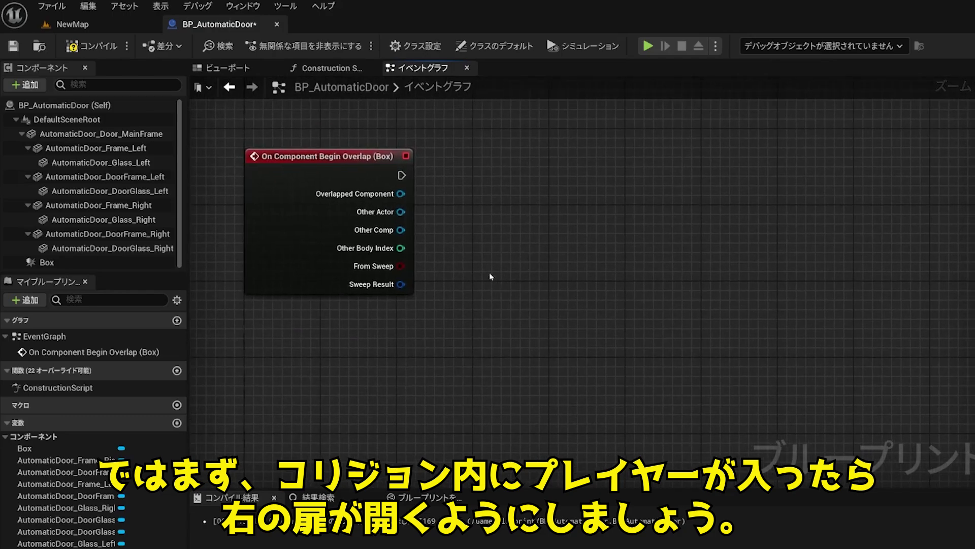
Place an AutomaticDoor_DoorFrame_Right reference node in the event graph.
left_click(171, 60)
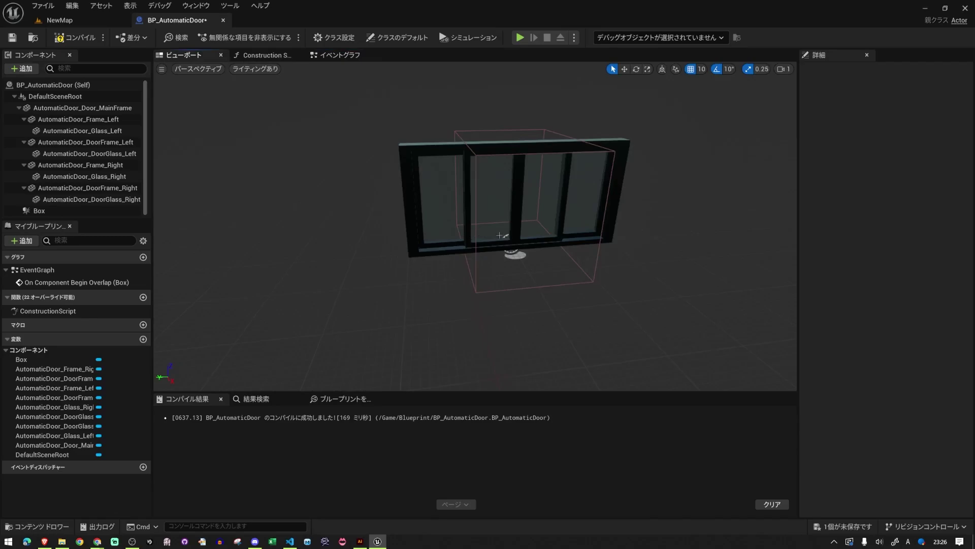
left_click(521, 236)
left_click(545, 234)
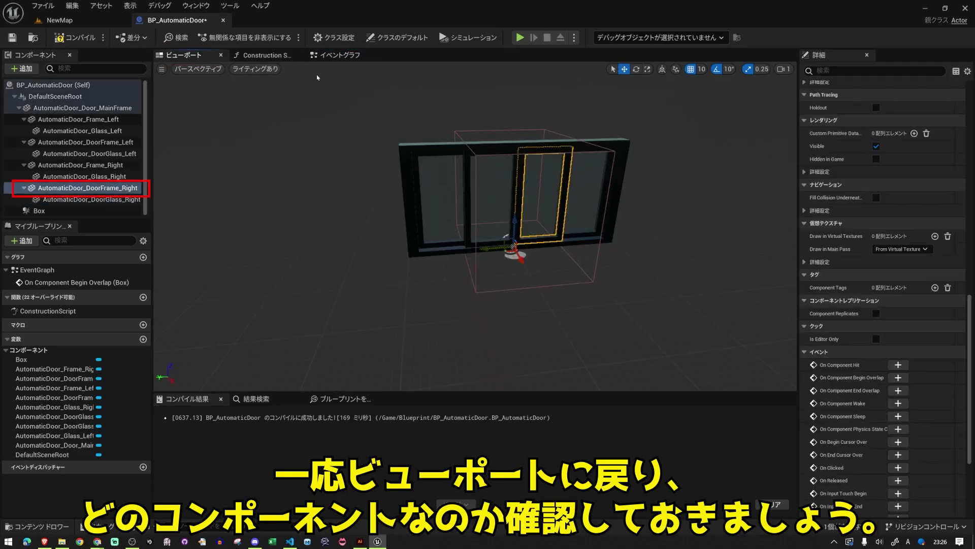
left_click(343, 56)
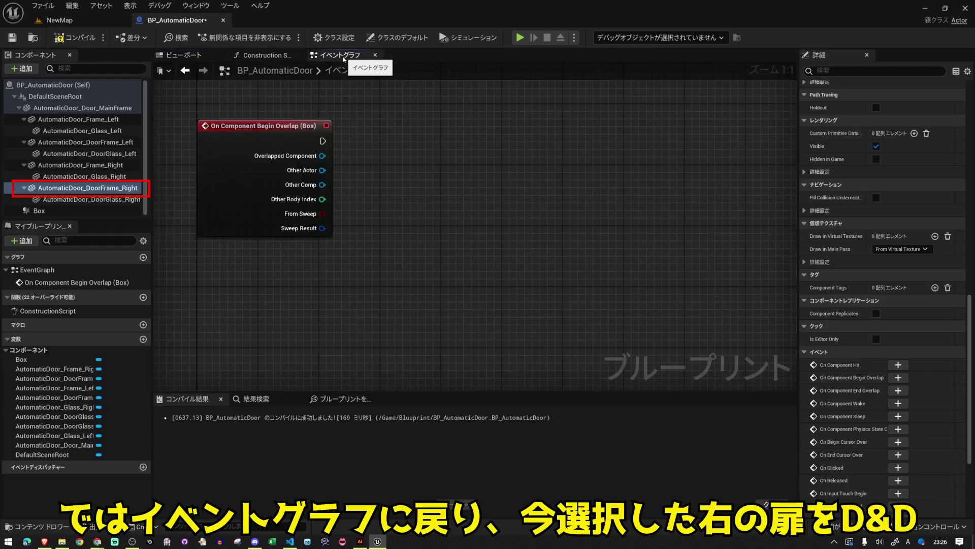
left_click_drag(105, 189, 466, 147)
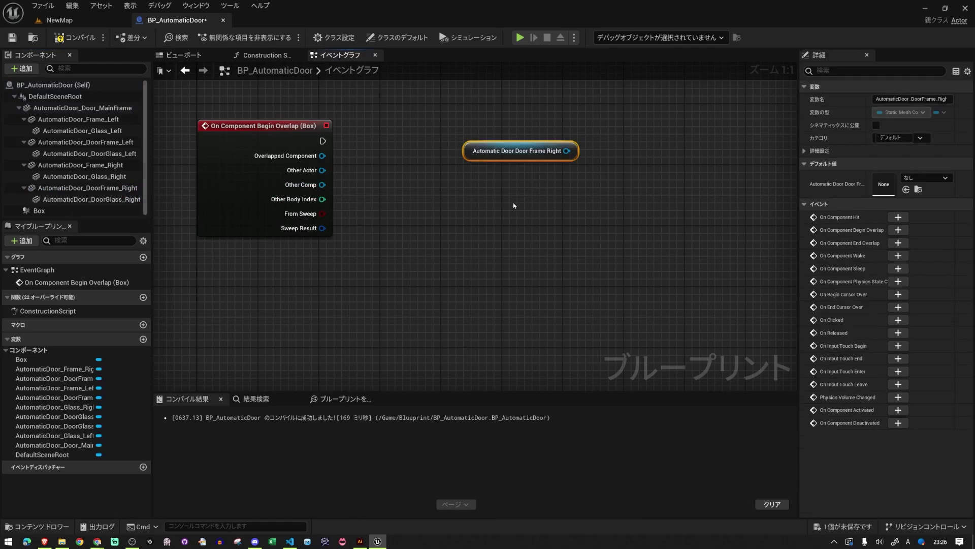
right_click_drag(499, 201, 430, 218)
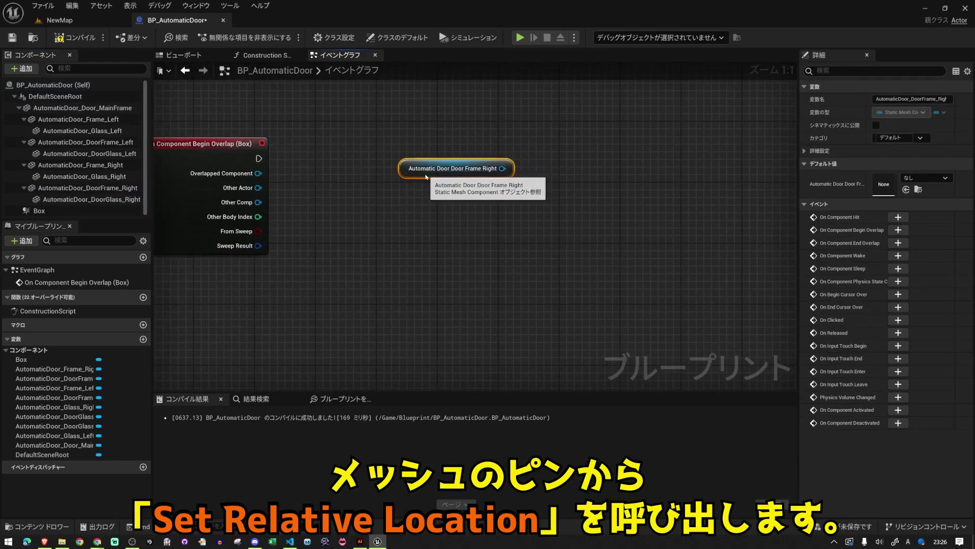
left_click_drag(430, 171, 397, 124)
Add a Set Relative Location node for the right frame and wire Begin Overlap into it.
left_click_drag(464, 122, 507, 161)
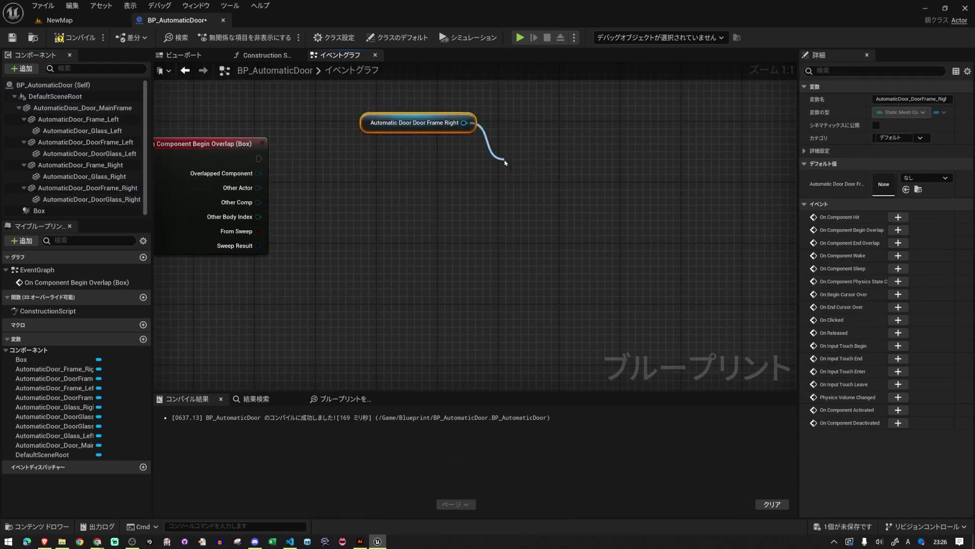
type("set")
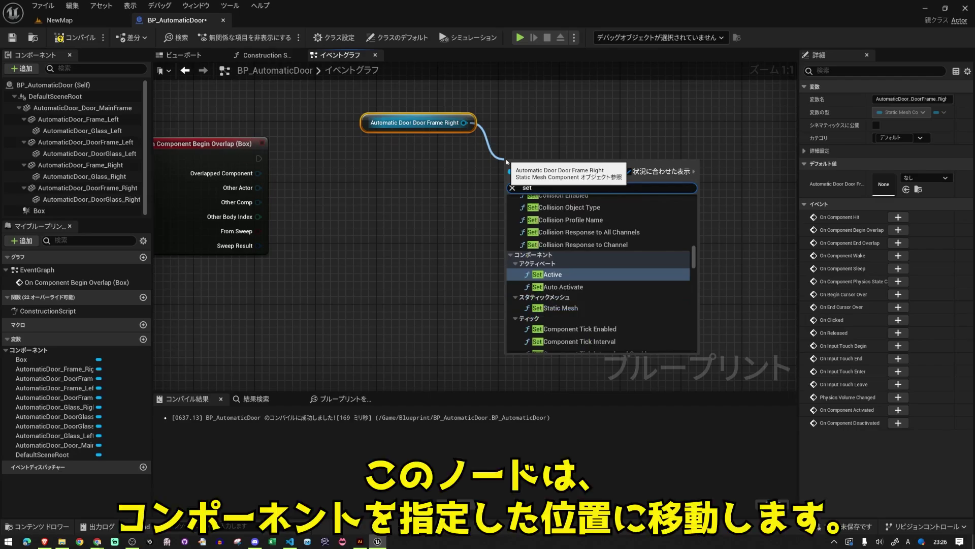
type(" rel")
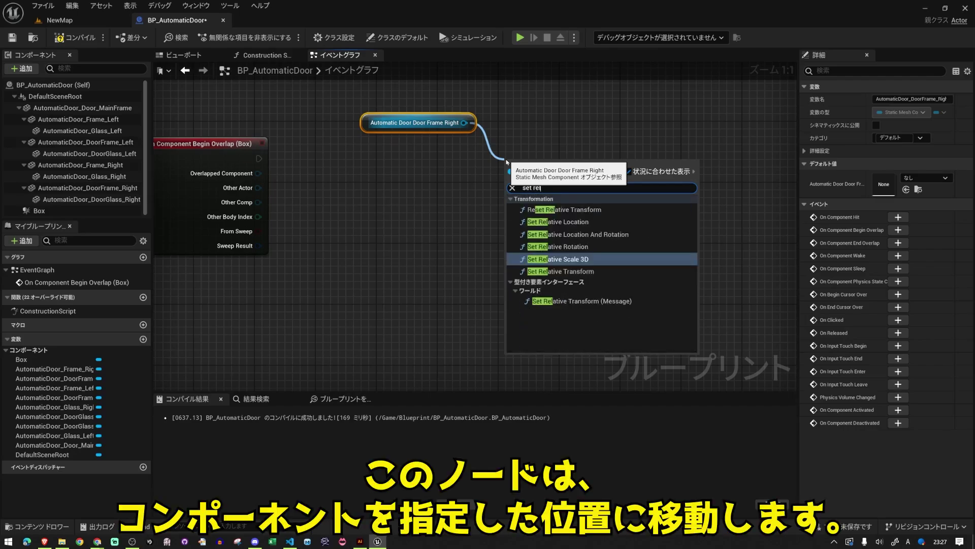
key("Up")
key("Up")
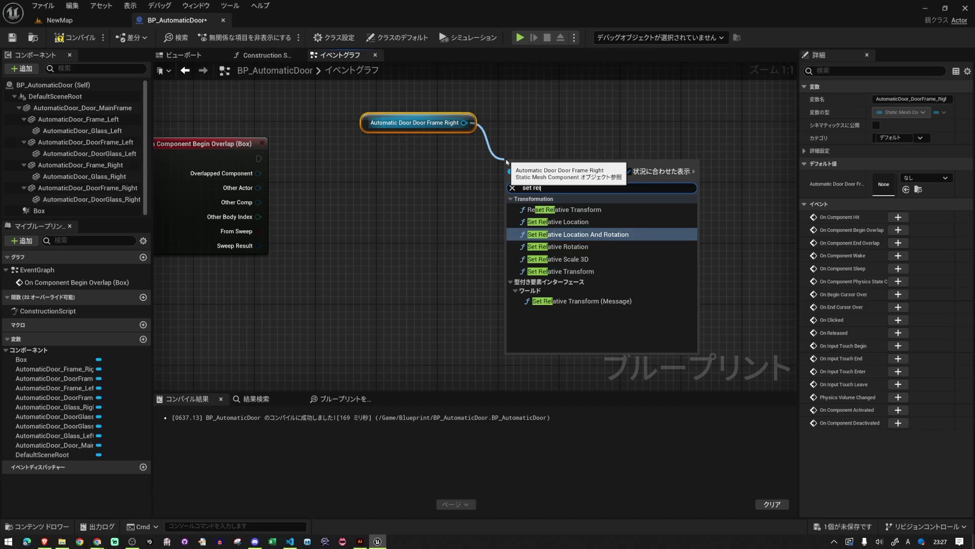
key("Up")
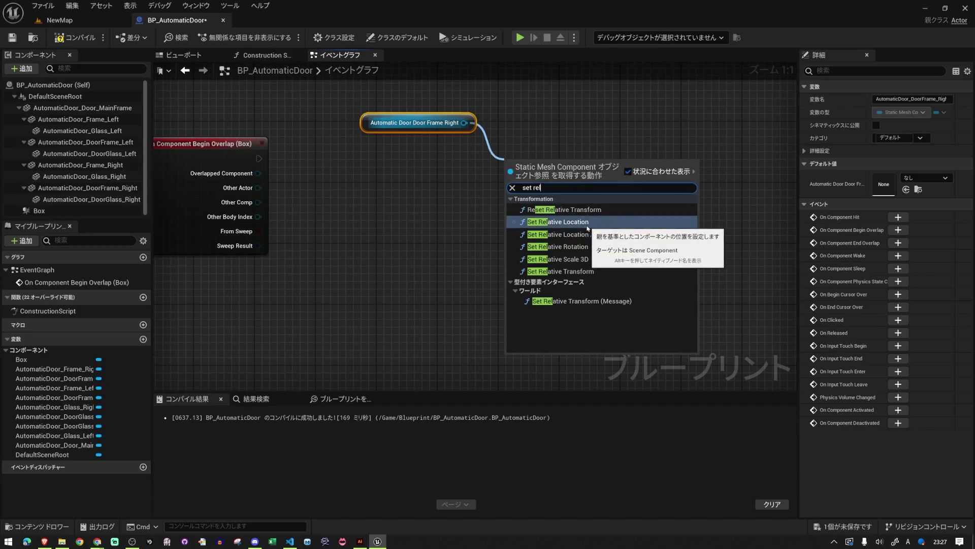
key("Return")
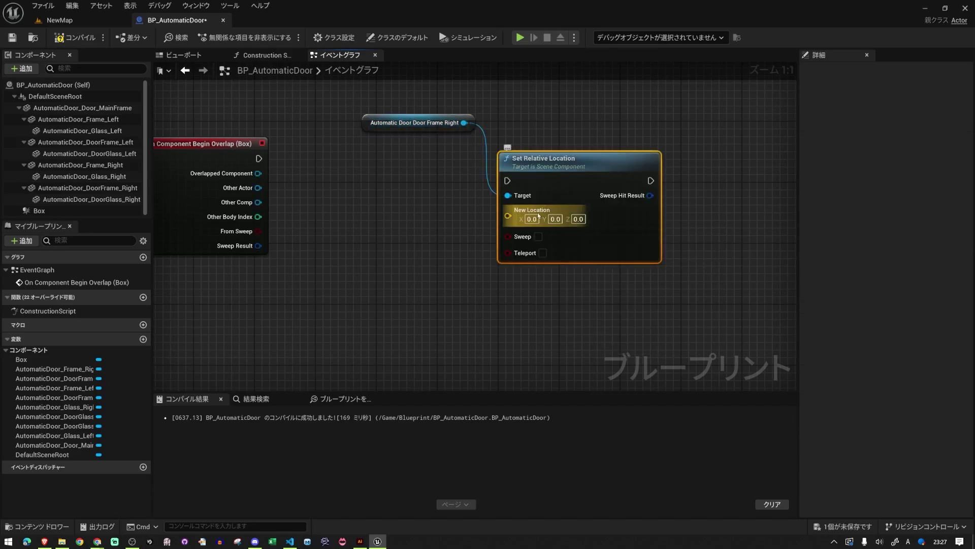
left_click_drag(406, 123, 498, 138)
left_click_drag(567, 179, 568, 157)
left_click_drag(259, 158, 507, 158)
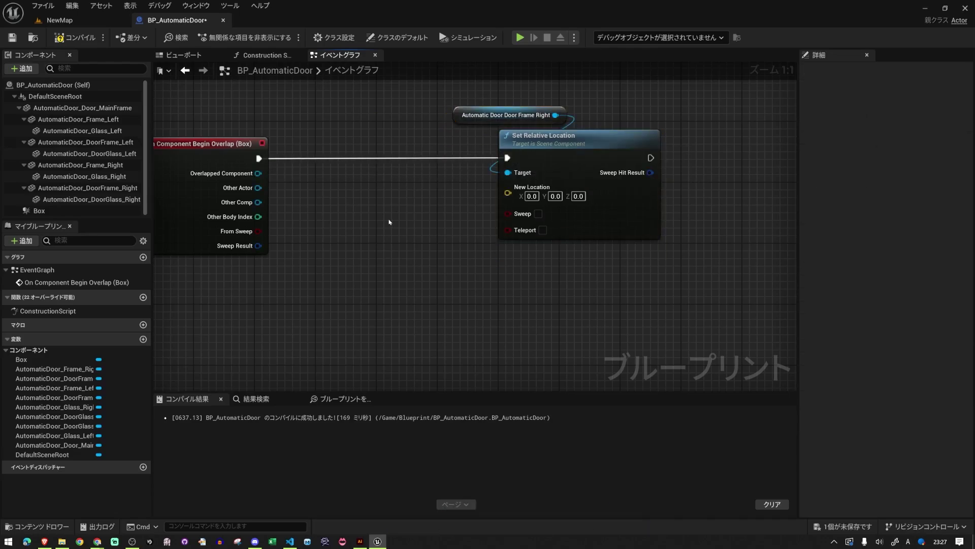
left_click(195, 57)
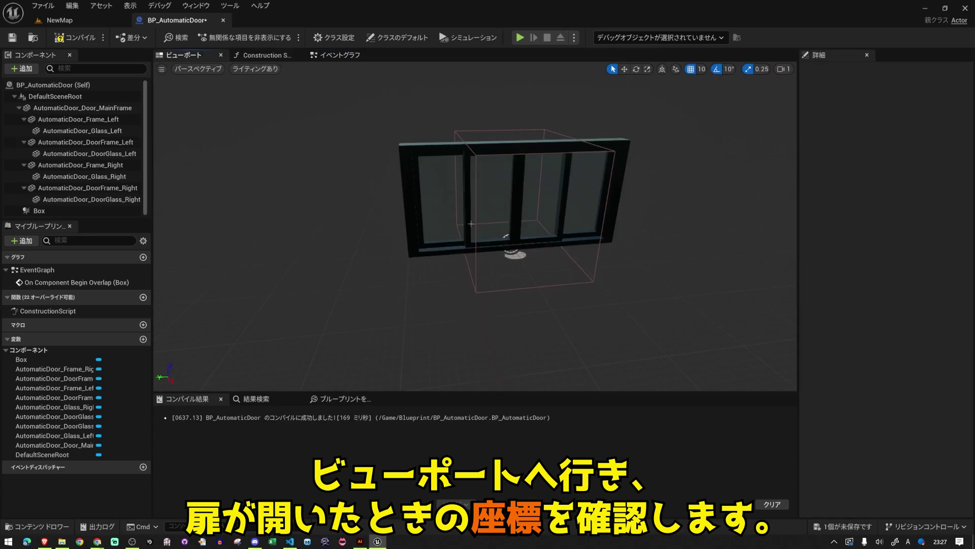
Slide DoorFrame_Right to Y -80 to check its open position, then undo the move.
left_click(542, 240)
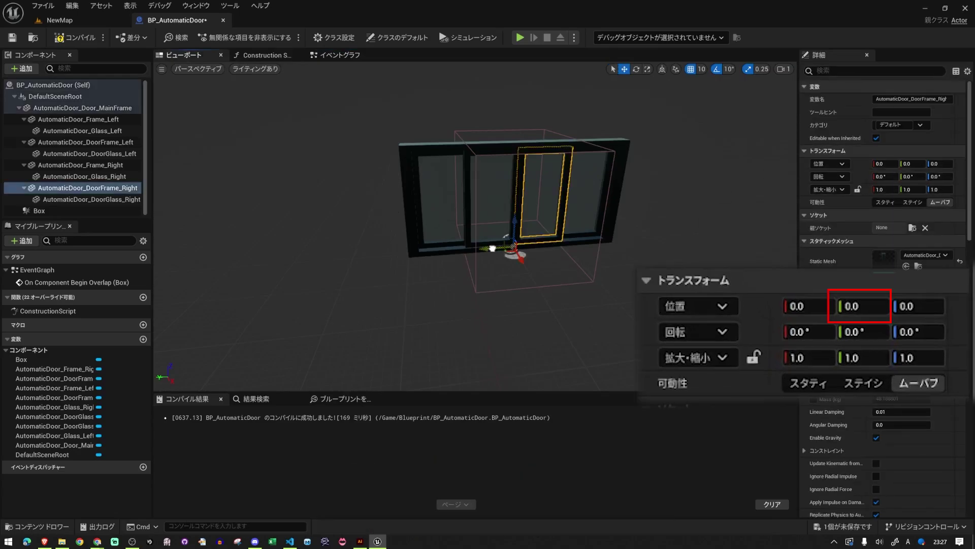
left_click_drag(492, 248, 527, 246)
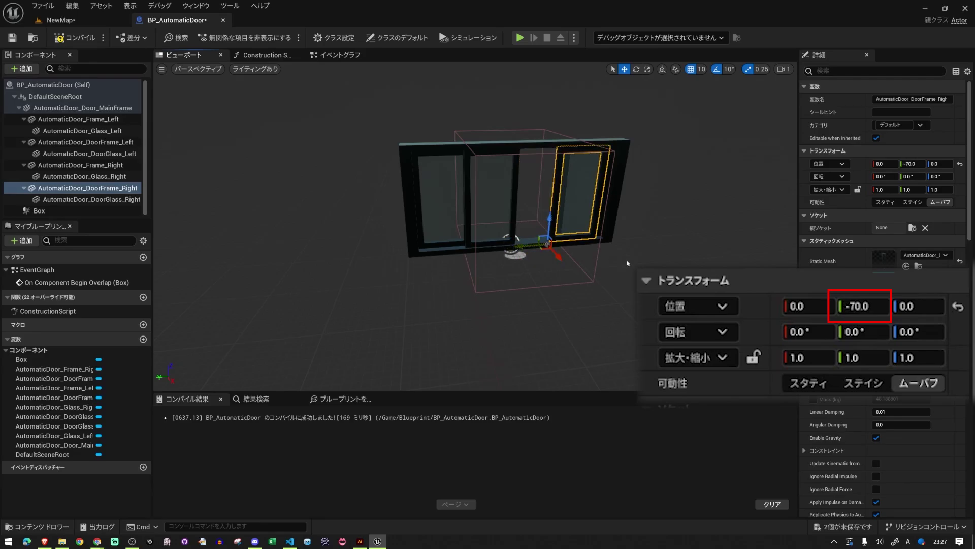
left_click_drag(623, 261, 600, 153)
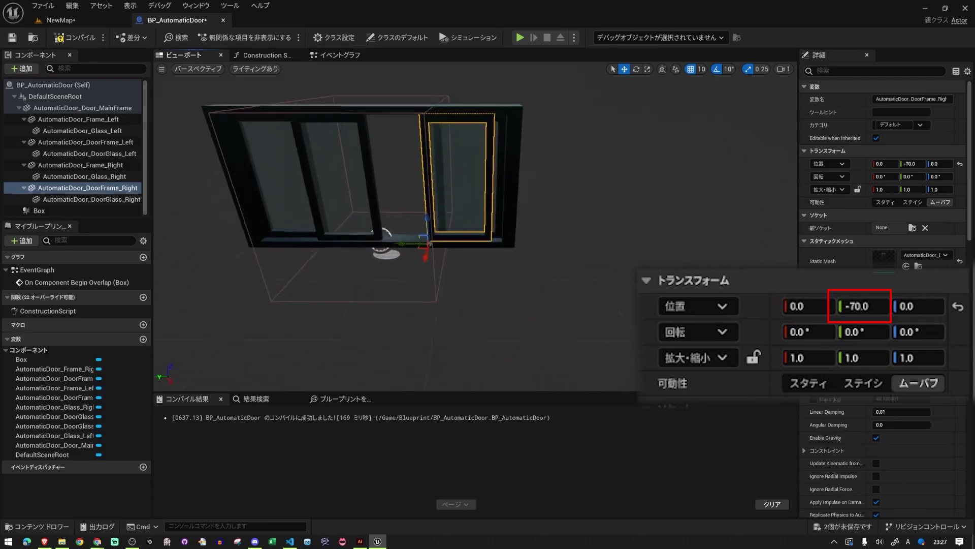
left_click_drag(608, 261, 608, 244)
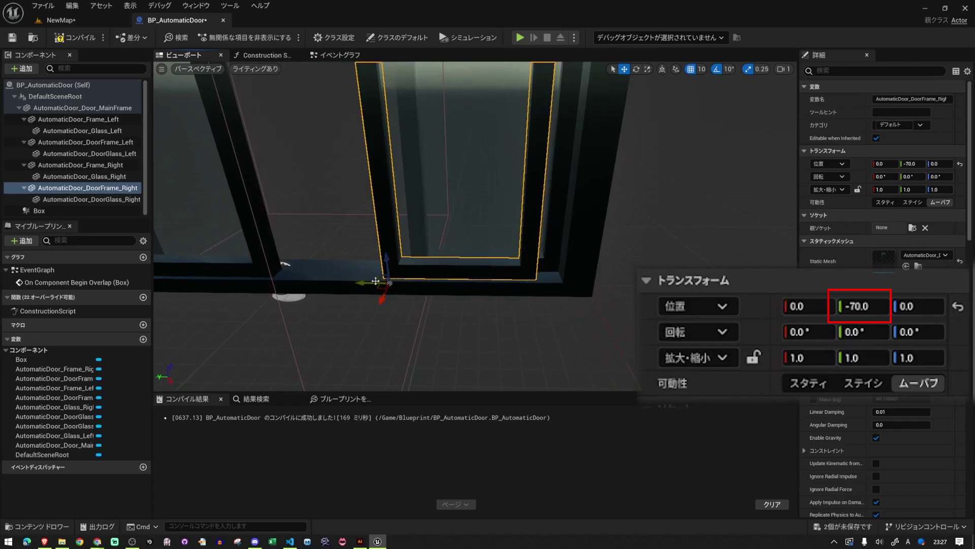
left_click_drag(380, 281, 388, 282)
left_click_drag(541, 338, 529, 325)
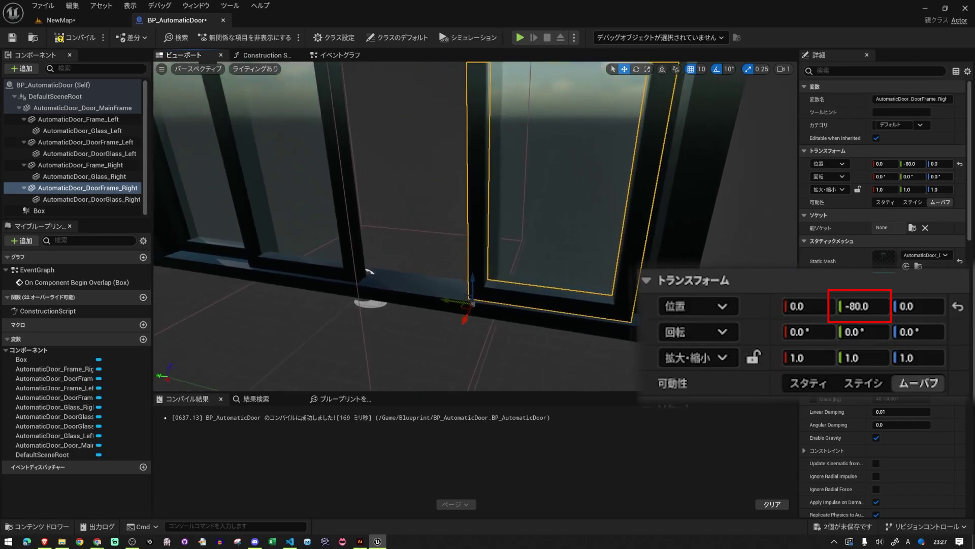
left_click(908, 165)
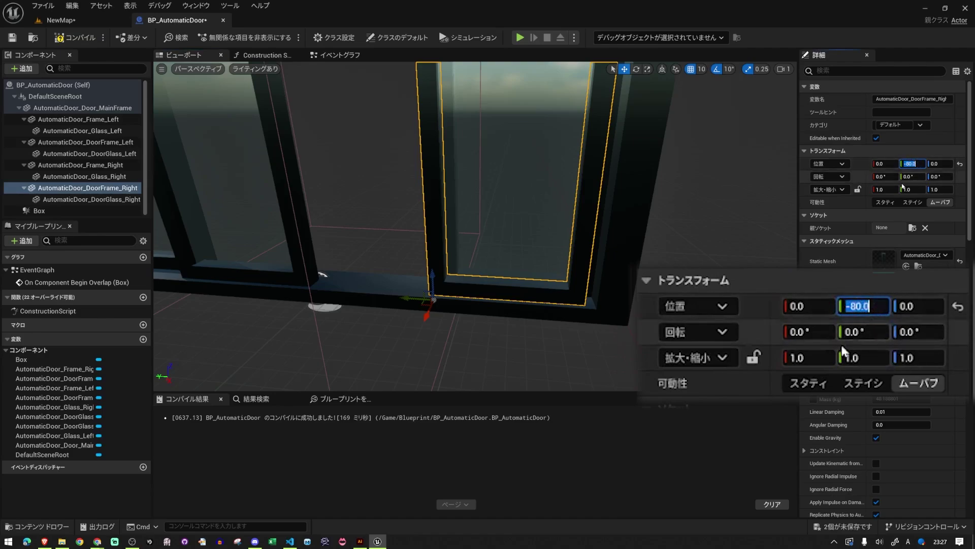
key("ctrl+z")
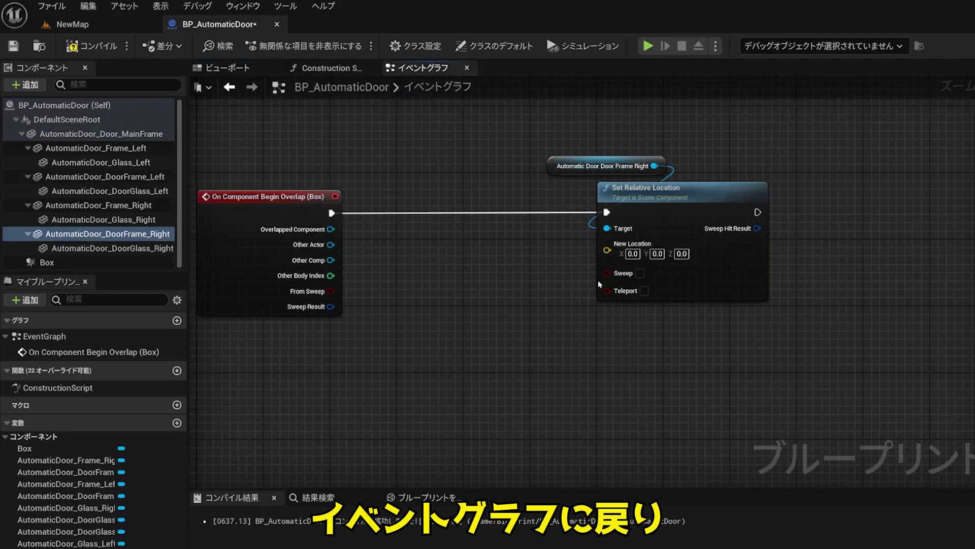
Set the Set Relative Location node's New Location Y to -80.
left_click(658, 253)
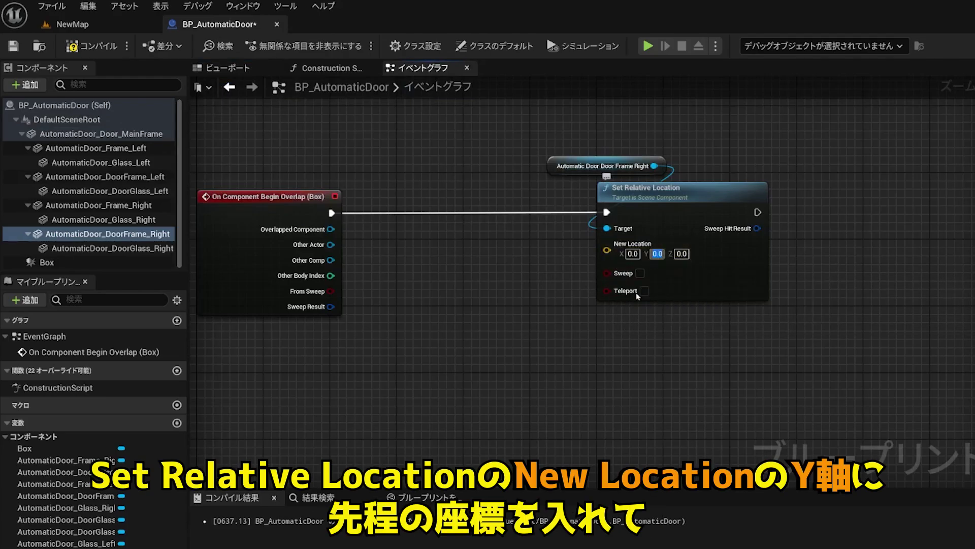
type("-80")
key("Return")
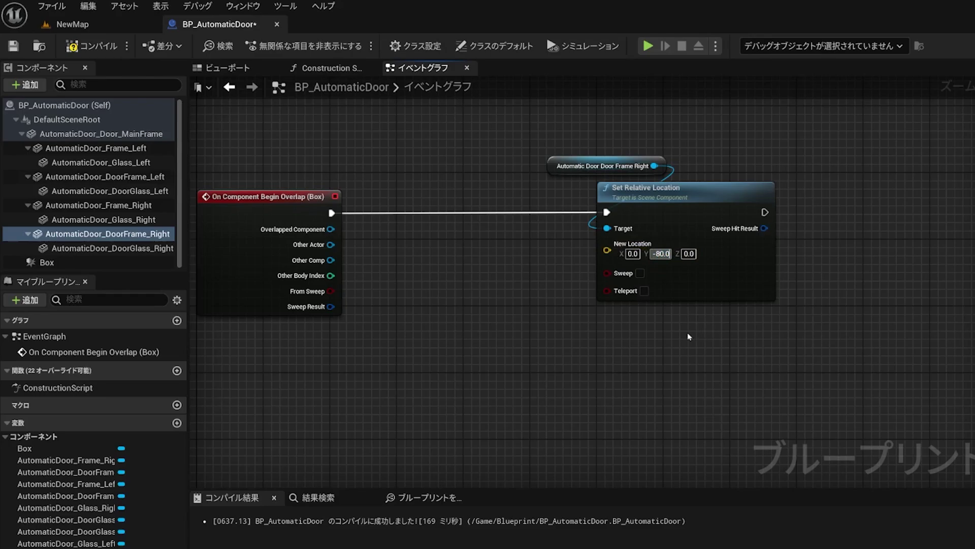
right_click_drag(472, 317, 530, 318)
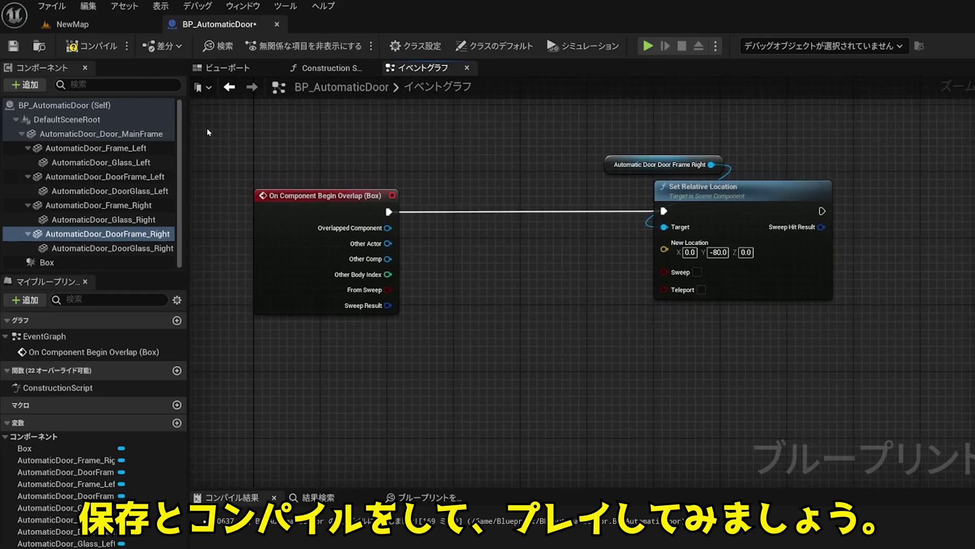
Save and compile BP_AutomaticDoor and return to the NewMap level.
left_click(14, 46)
left_click(72, 46)
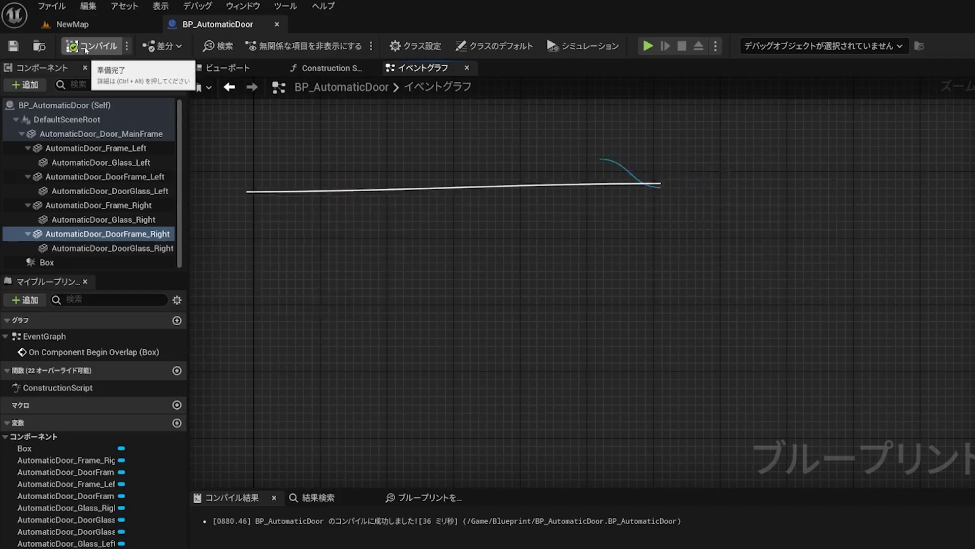
left_click(86, 30)
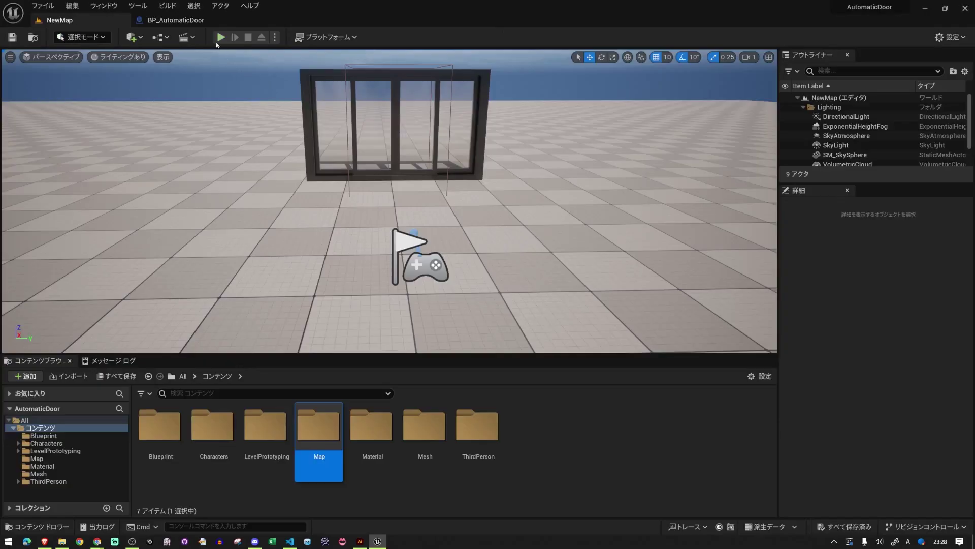
left_click(220, 36)
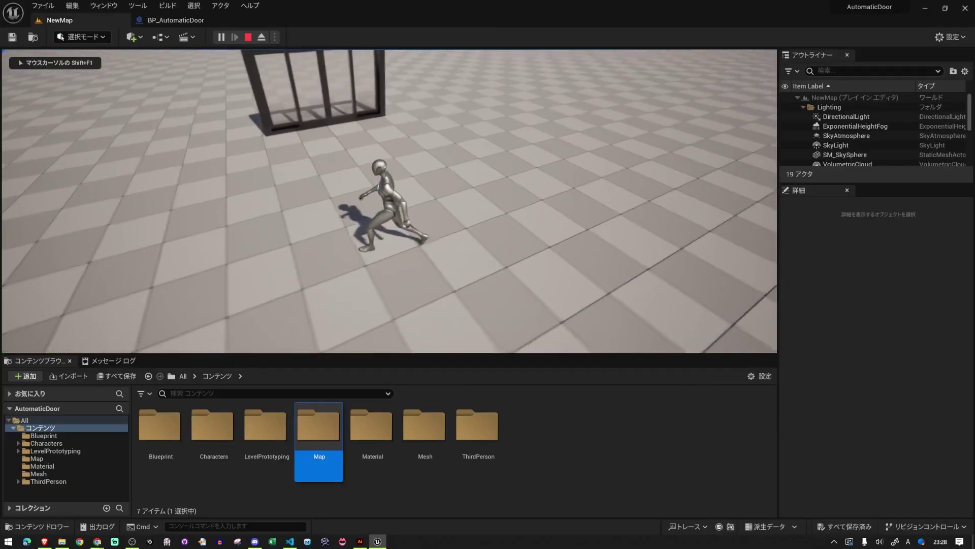
key("w")
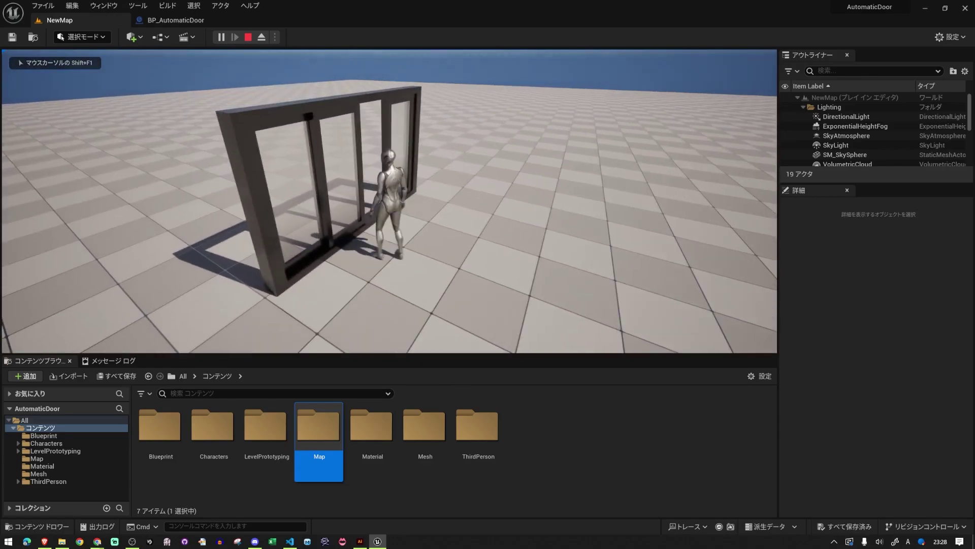
key("s")
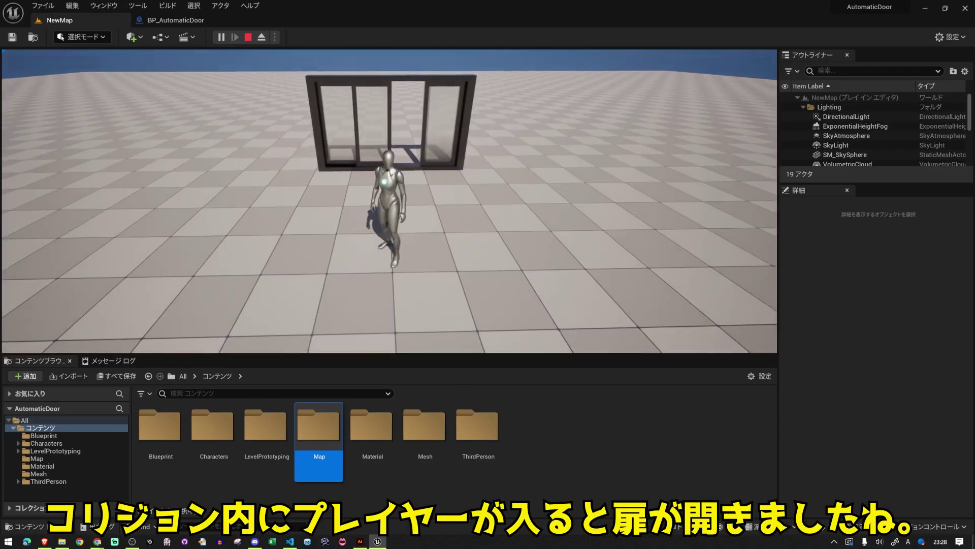
key("Escape")
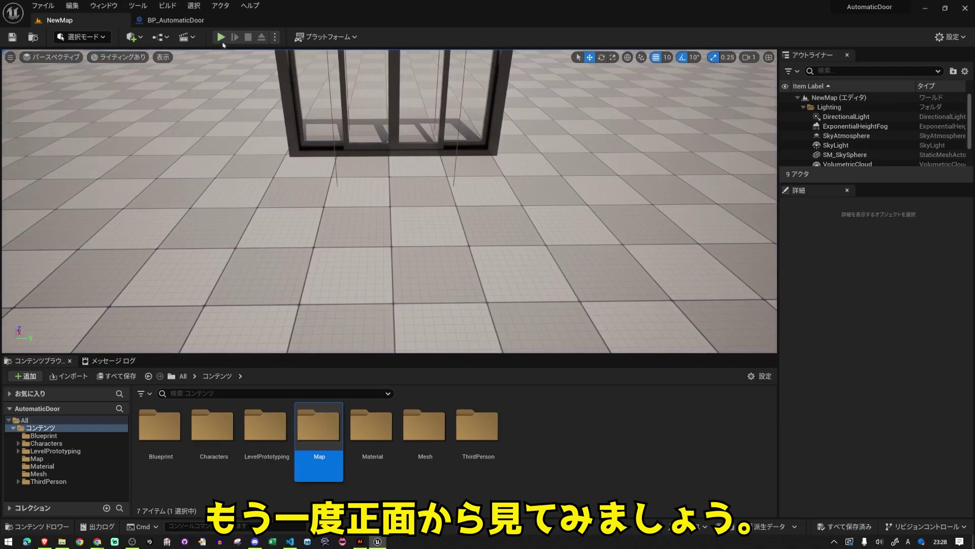
left_click(221, 37)
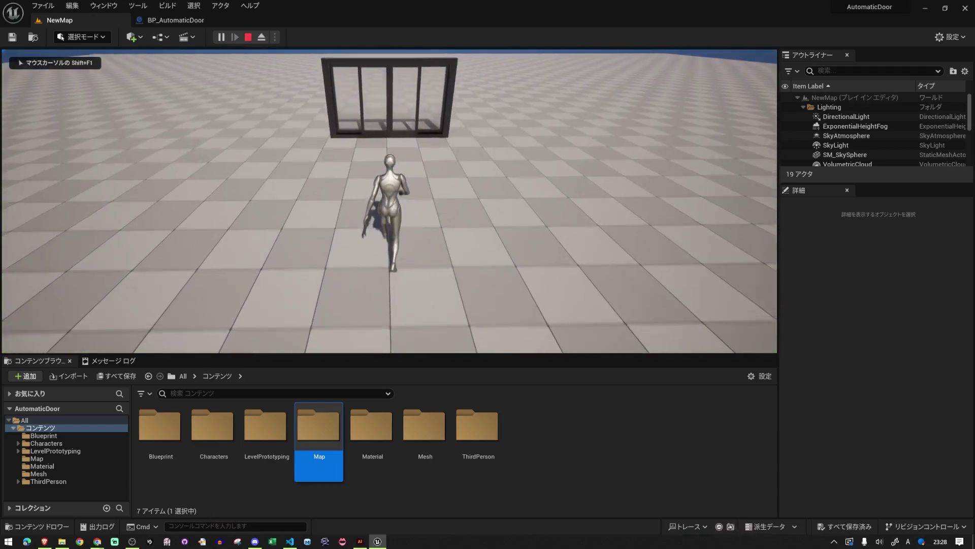
key("w")
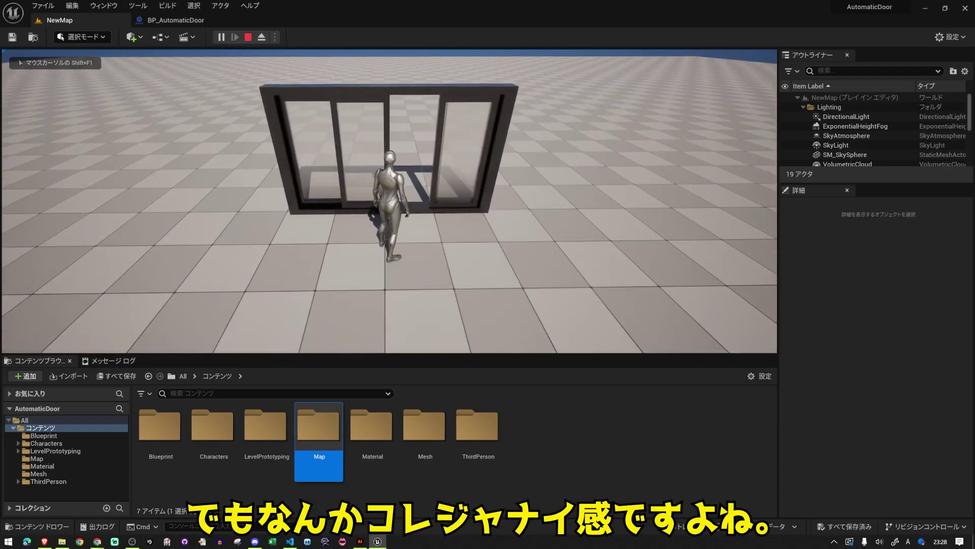
key("w")
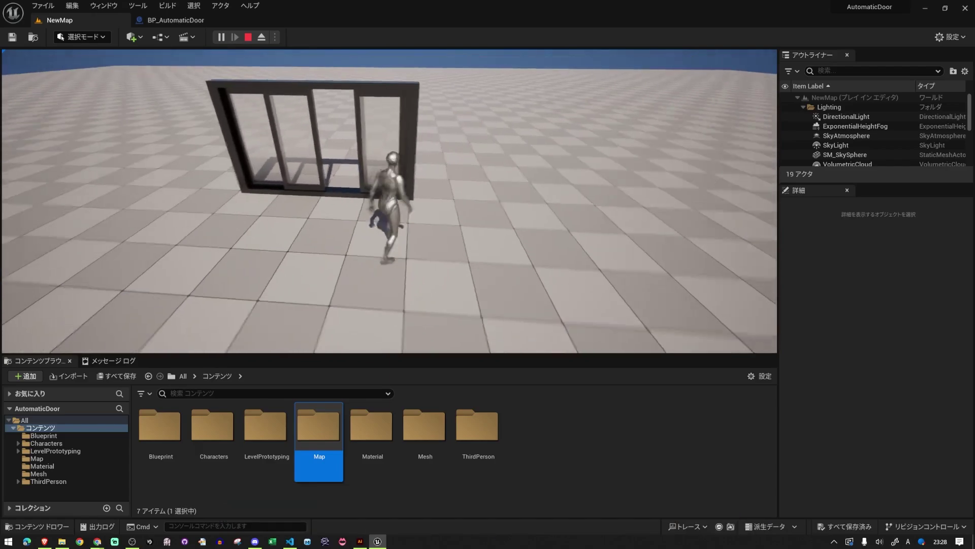
key("w")
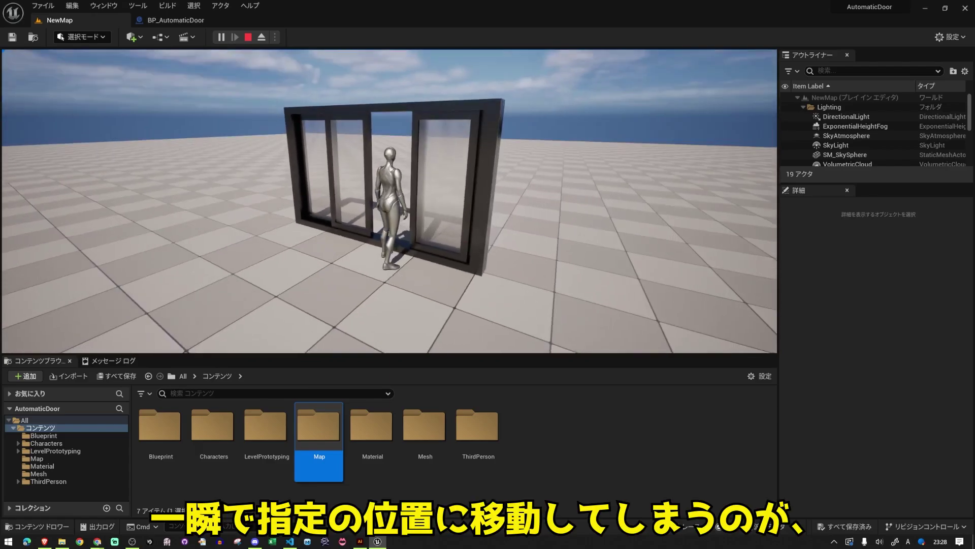
key("s")
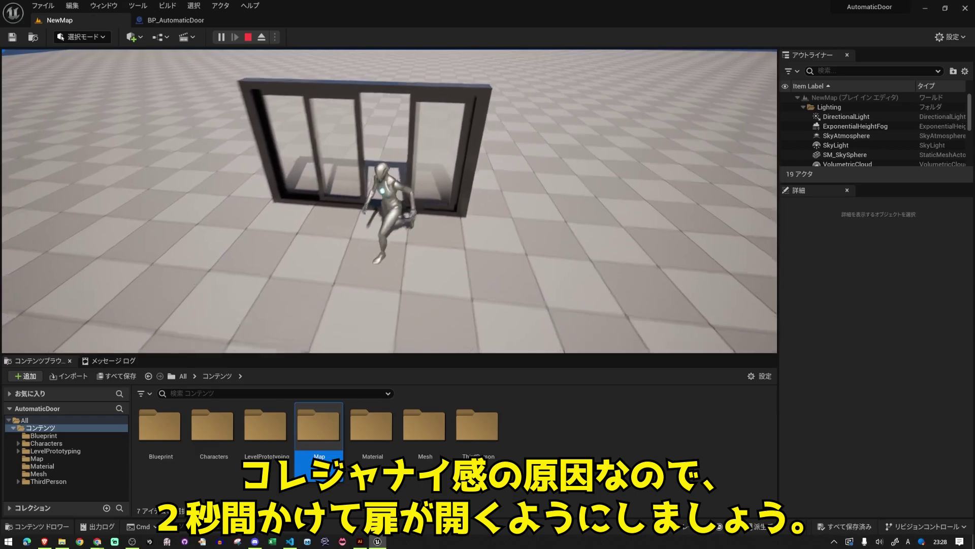
key("Escape")
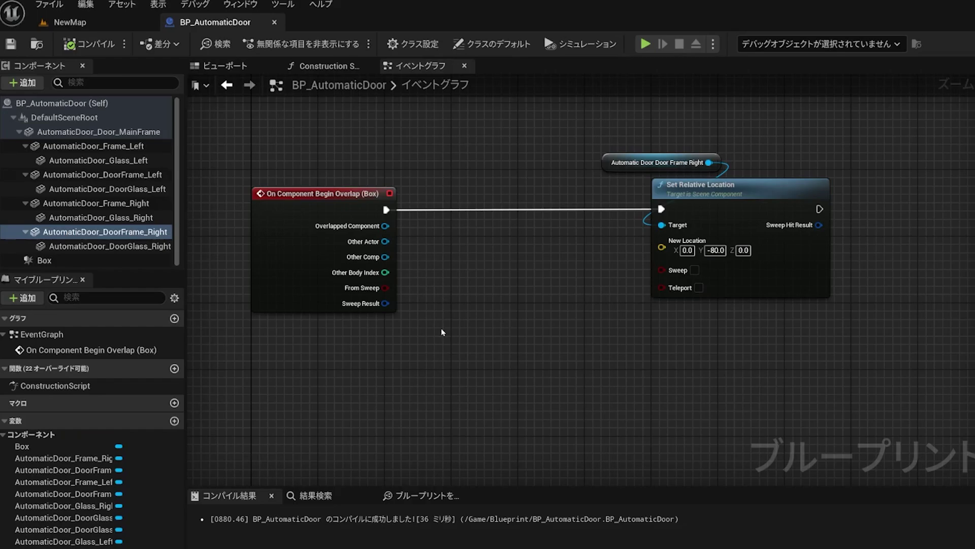
Create a Timeline node from the 'add time' search, rename it AutomaticDoor_OpenClose, and open it.
right_click(440, 330)
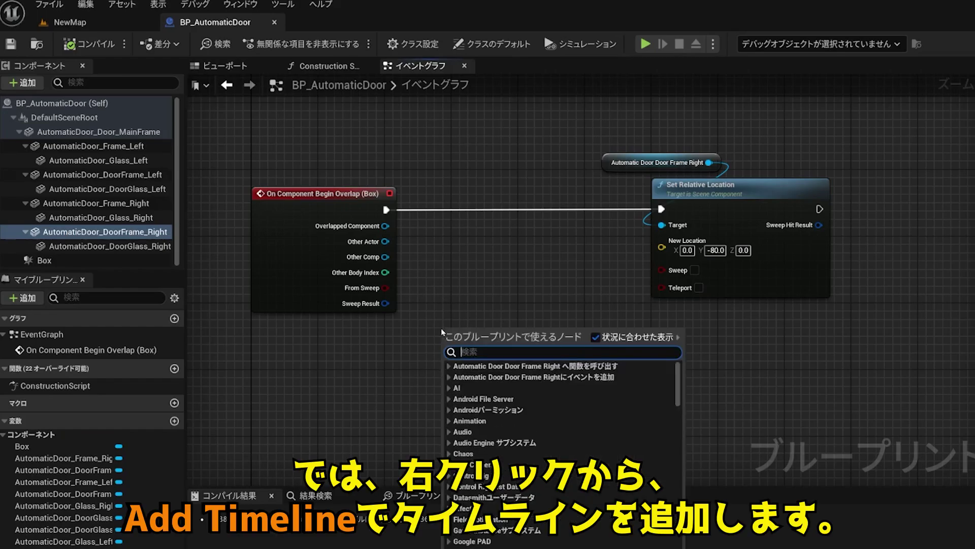
type("add t")
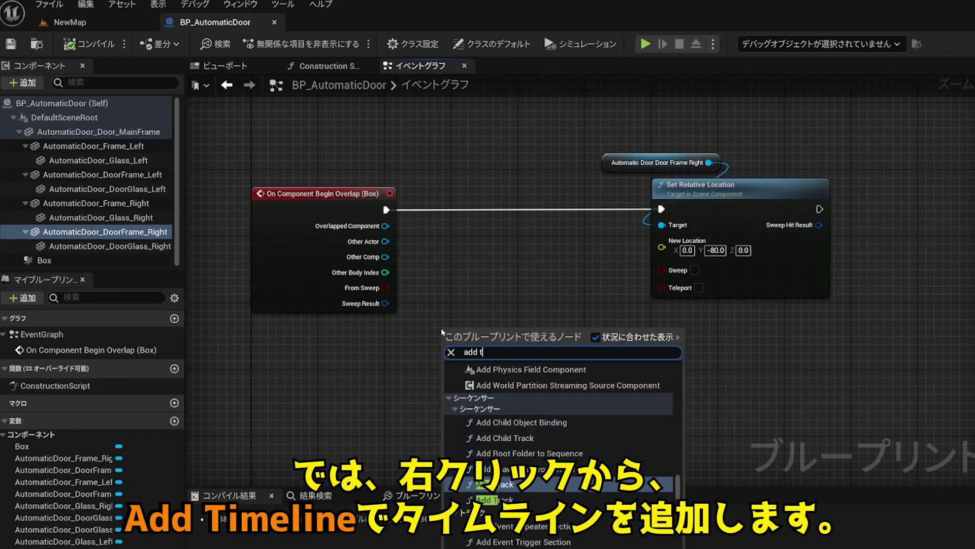
type("ime")
key("Down")
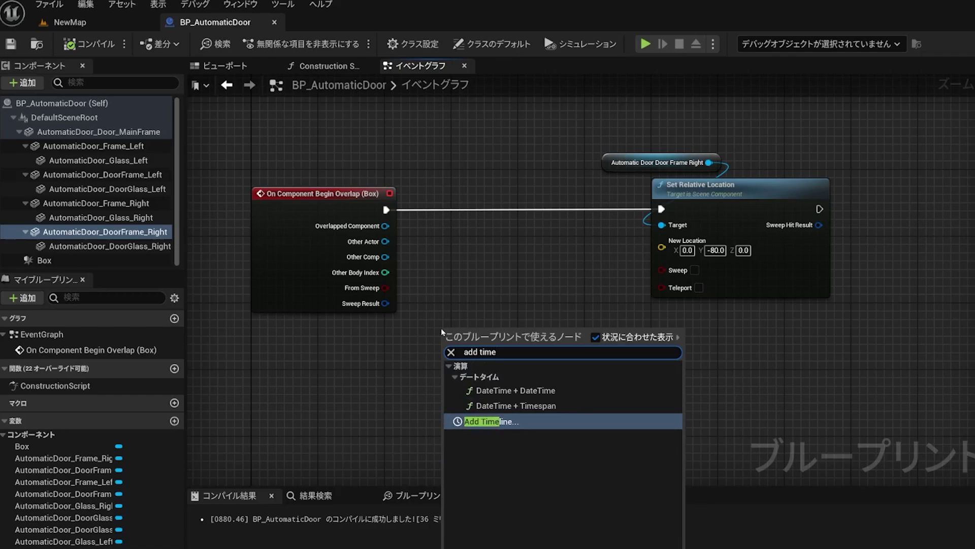
key("Return")
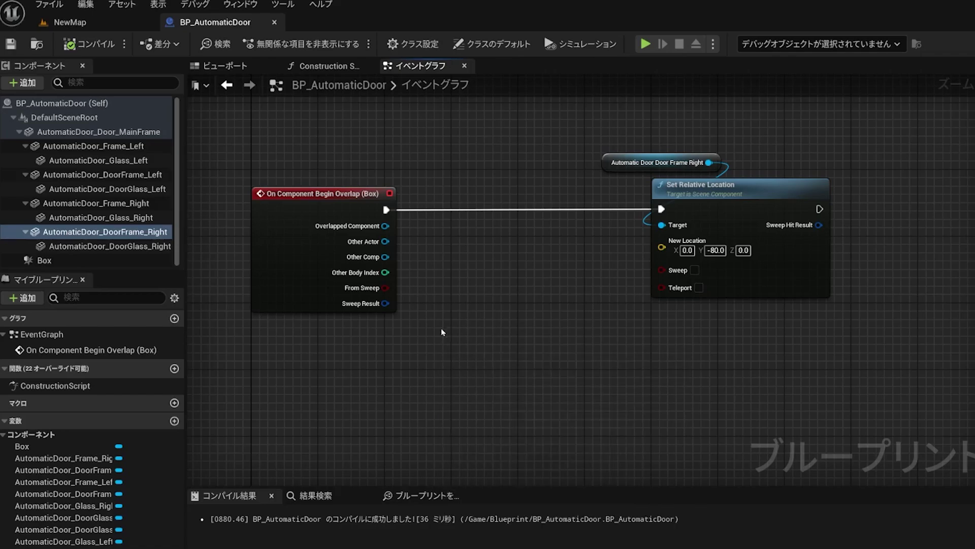
type("_OpenClose")
key("Return")
left_click_drag(533, 332, 558, 289)
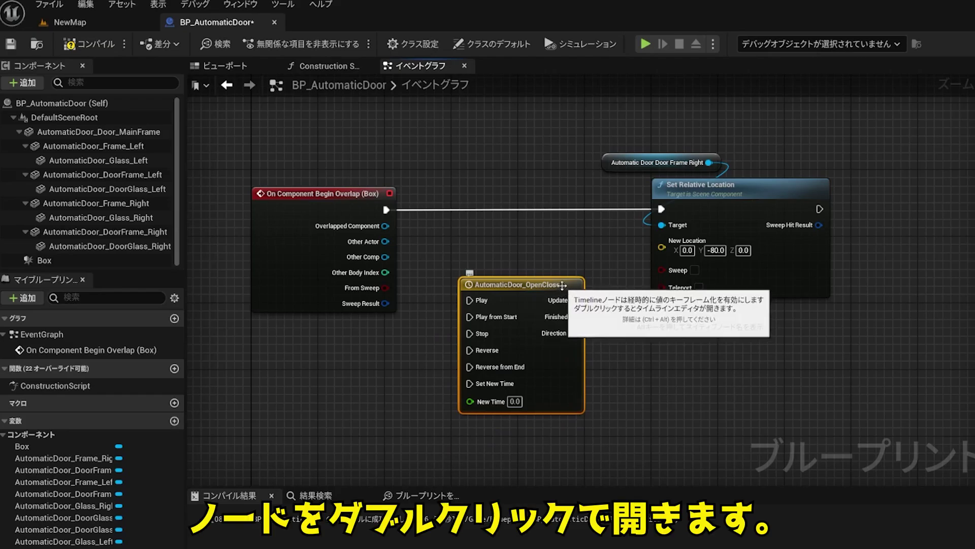
double_click(558, 289)
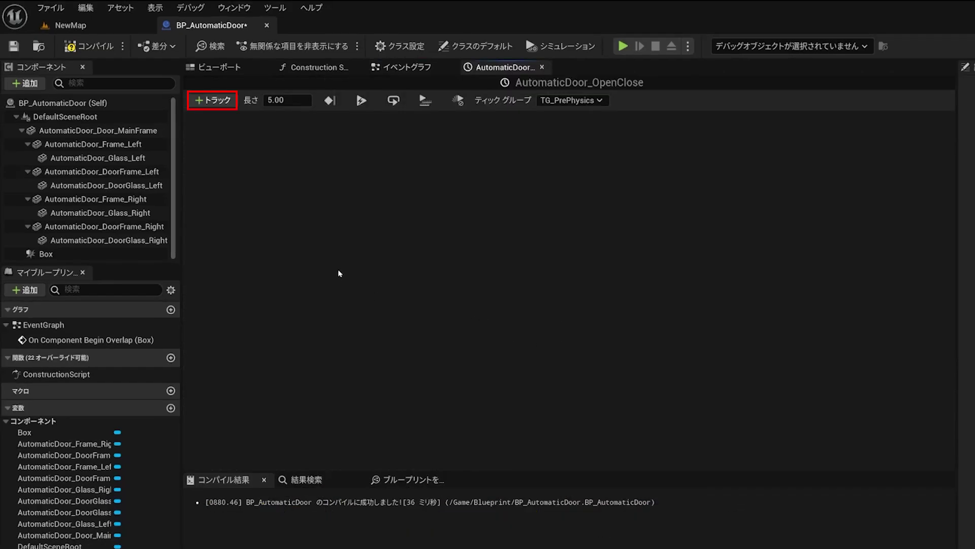
Add a float track named value1 and set the timeline length to 2.00 seconds.
left_click(223, 101)
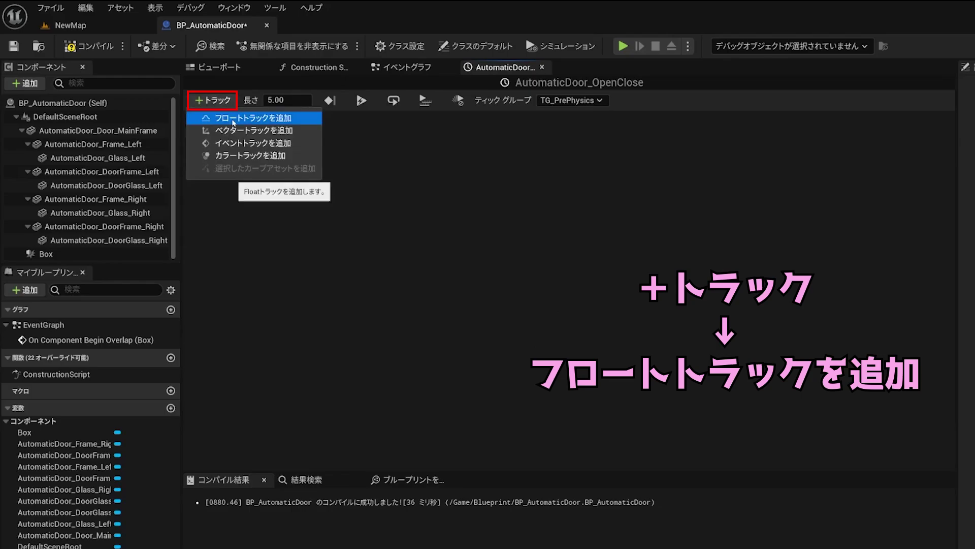
left_click(234, 119)
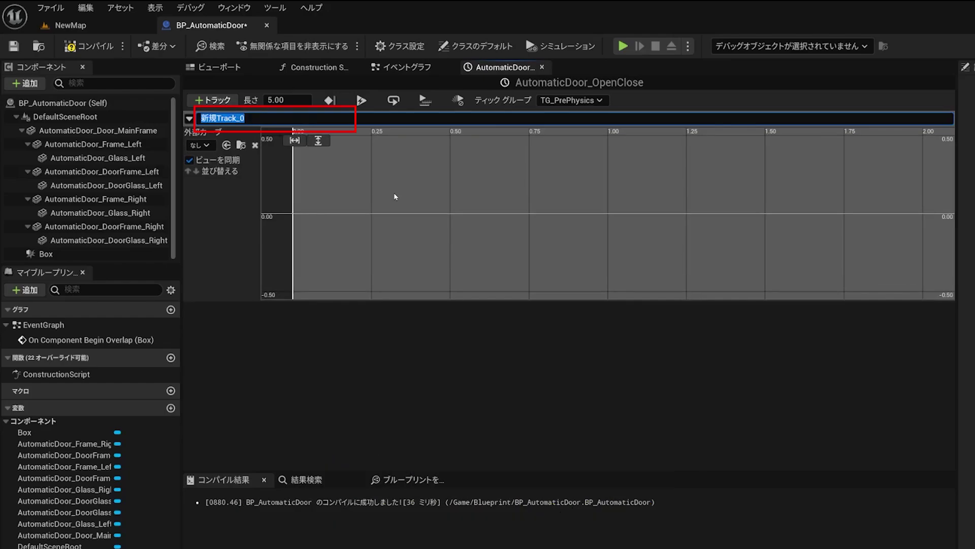
type("value1")
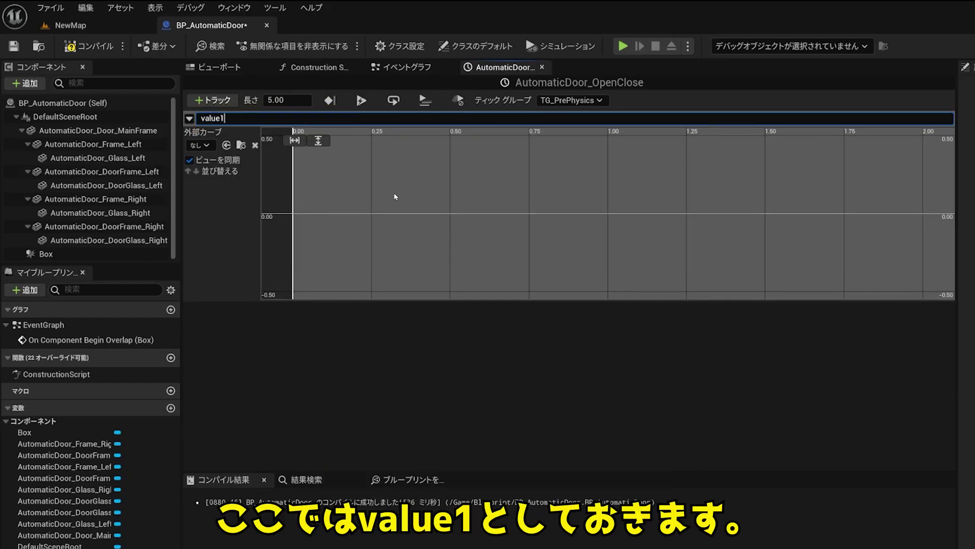
key("Return")
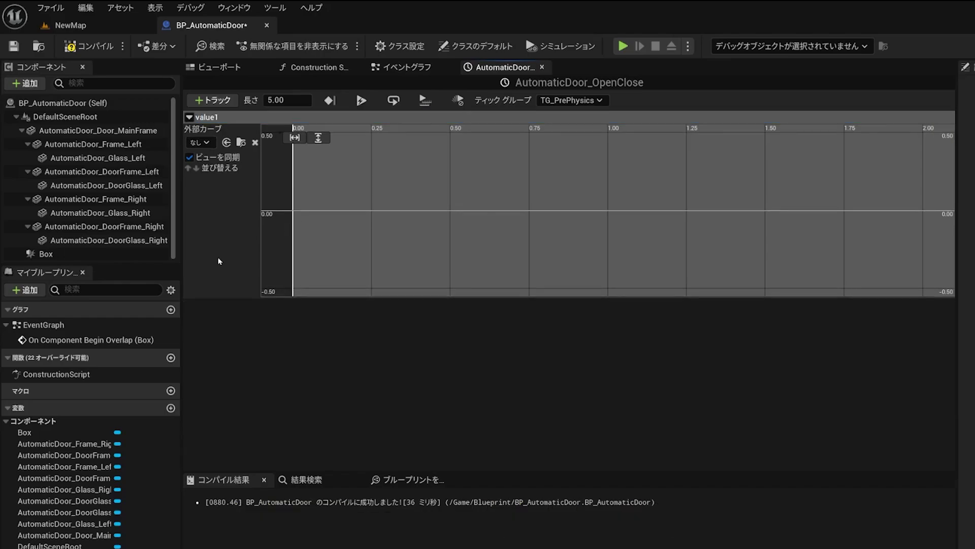
left_click(288, 100)
type("2")
key("Return")
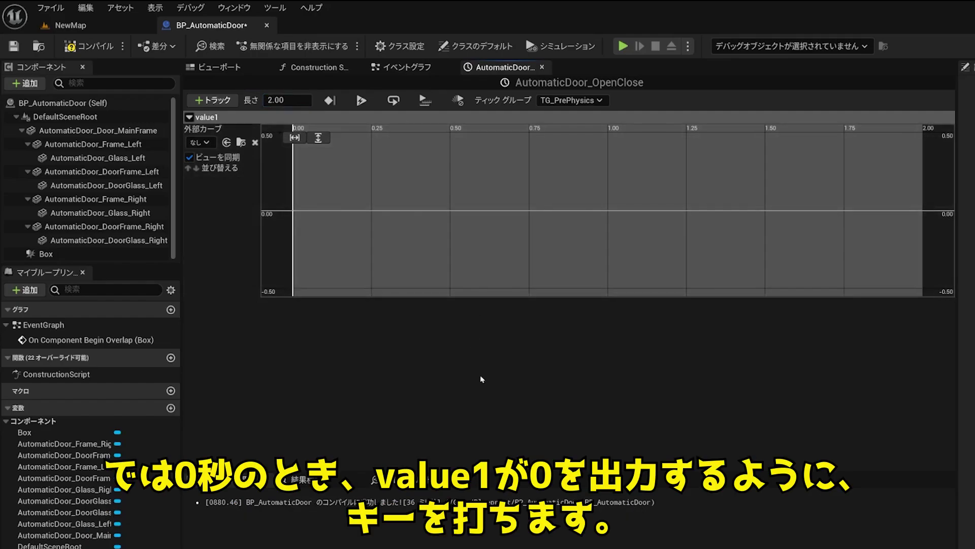
Add the first key to the value1 curve at time 0.
right_click(293, 211)
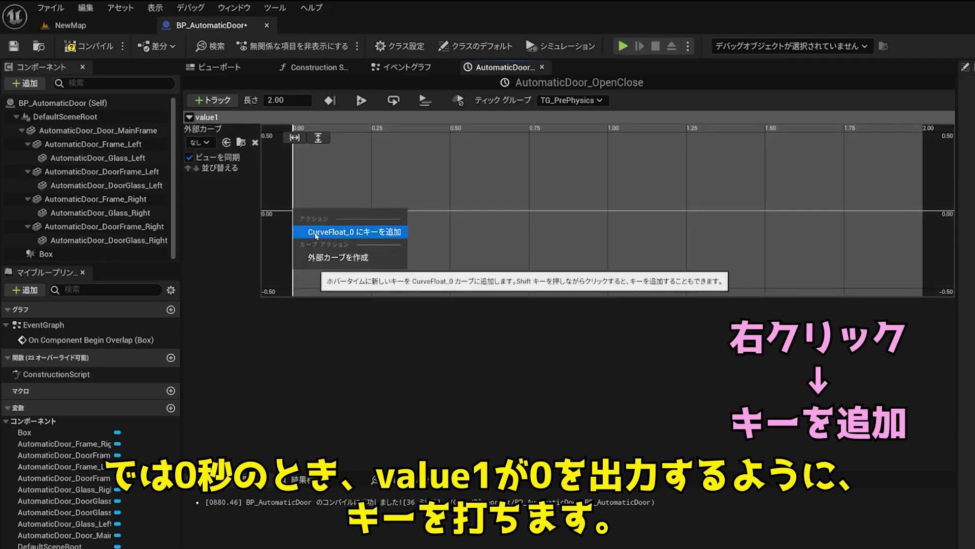
left_click(316, 234)
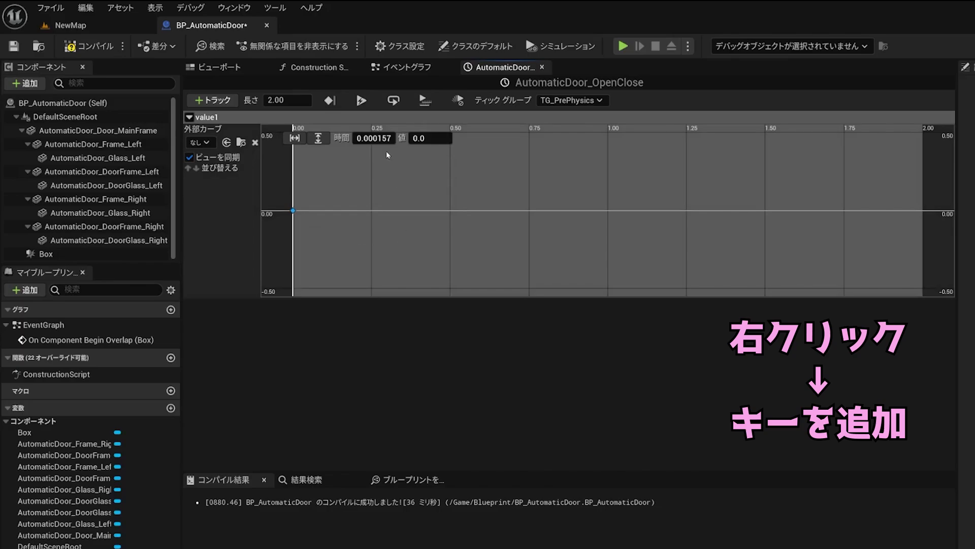
left_click(384, 138)
type("0")
key("Return")
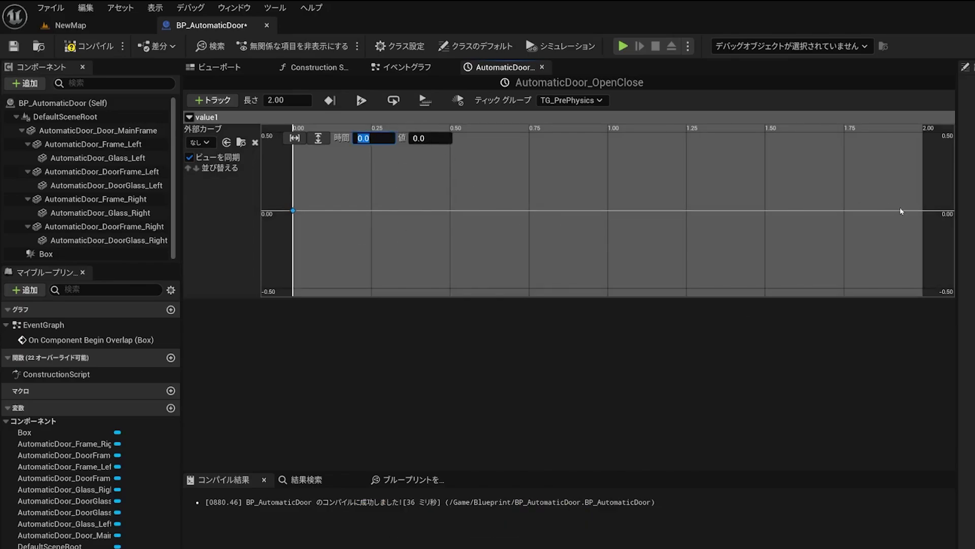
Add a second key at 2.0 seconds with value 1, and fit the curve into view.
right_click(920, 210)
left_click(922, 227)
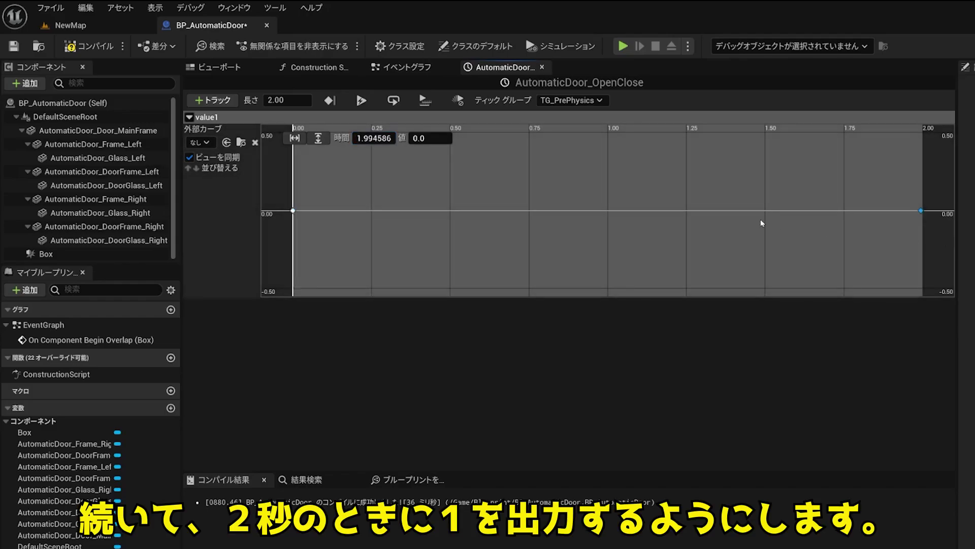
left_click(376, 138)
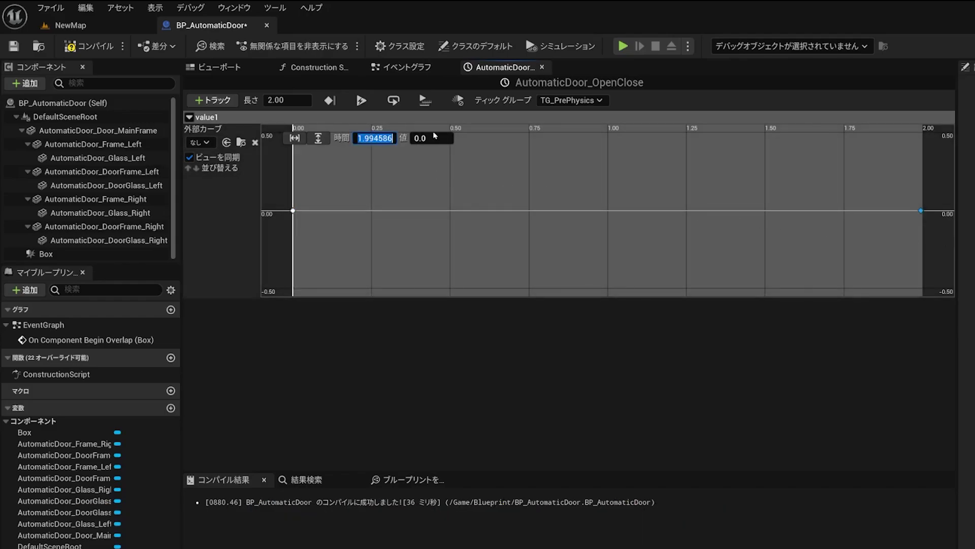
type("2")
left_click(433, 137)
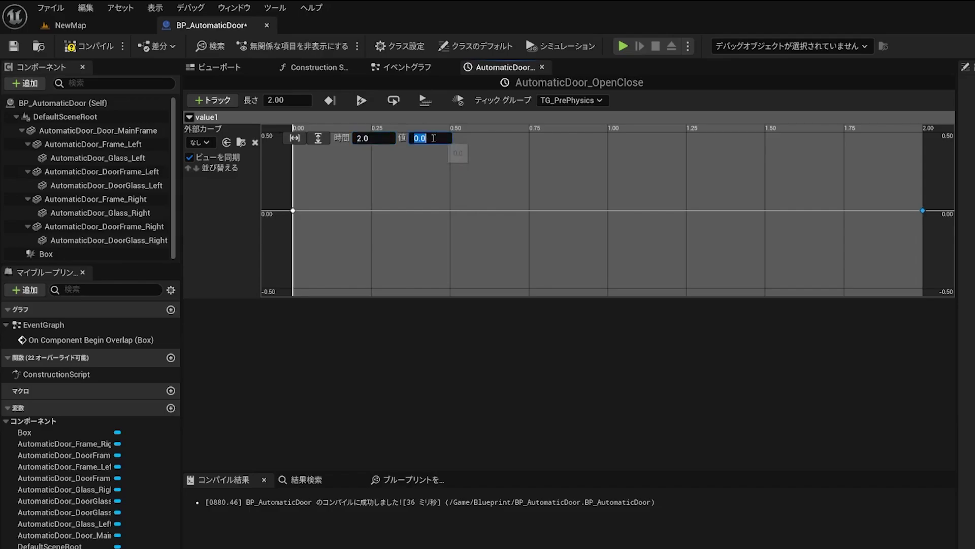
type("1")
key("Return")
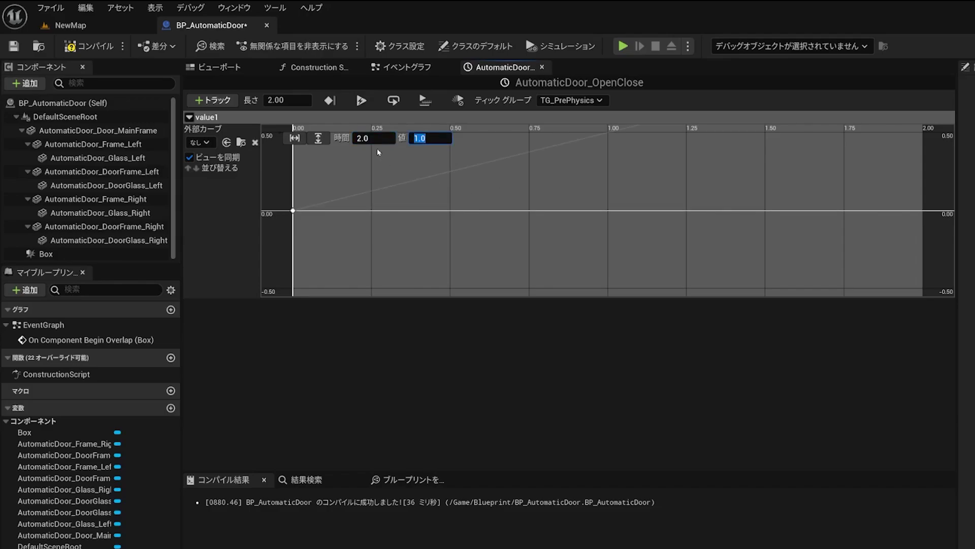
left_click(318, 137)
scroll(604, 220, "down", 2)
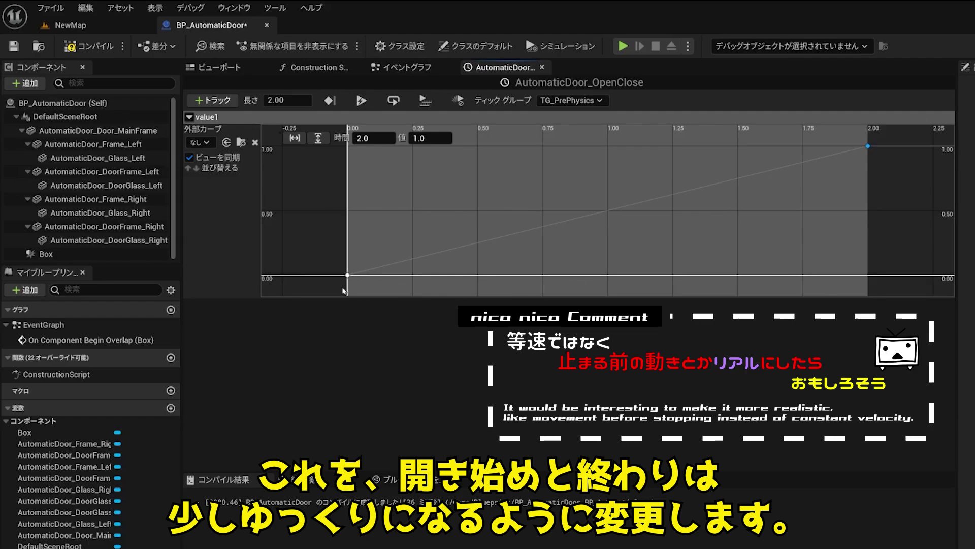
Select both value1 keys and give them Break interpolation for an eased S-curve.
left_click_drag(331, 281, 888, 146)
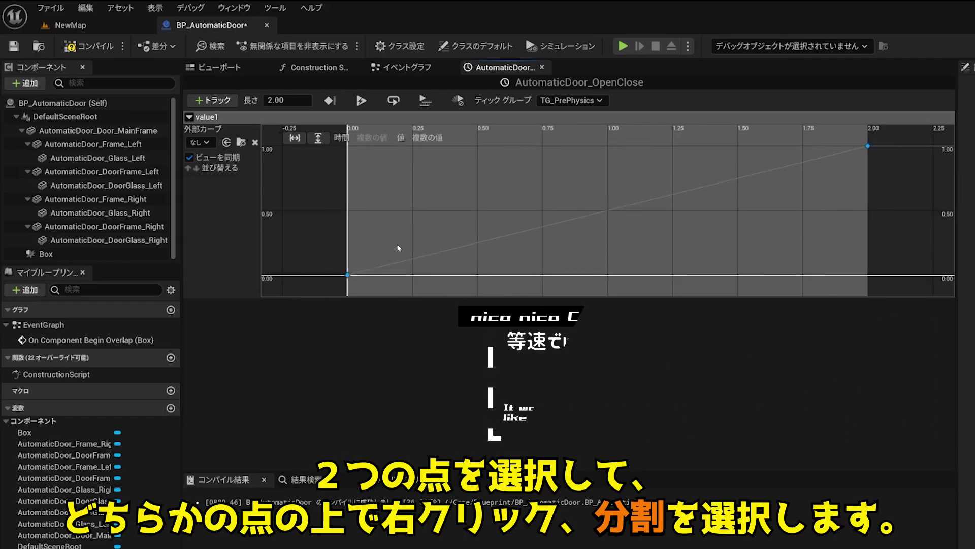
right_click(347, 275)
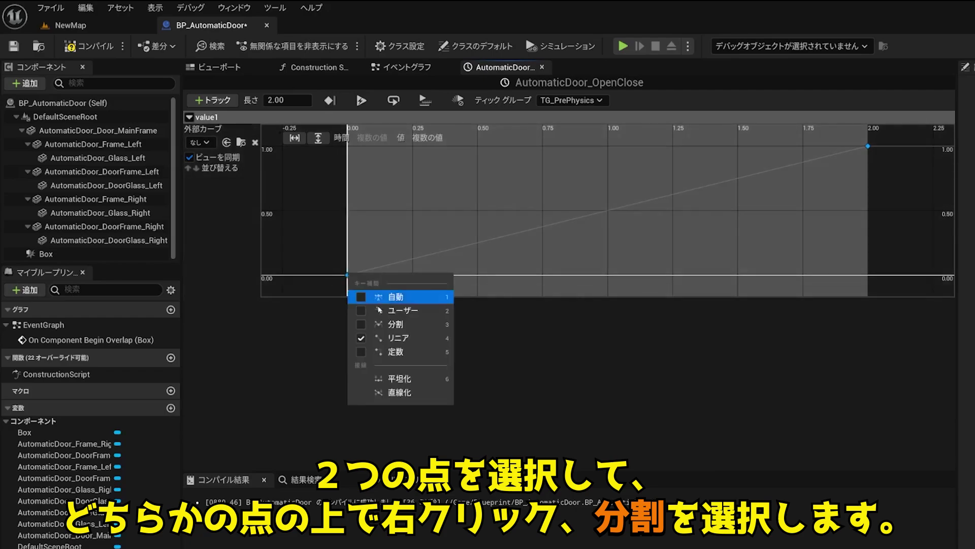
left_click(377, 324)
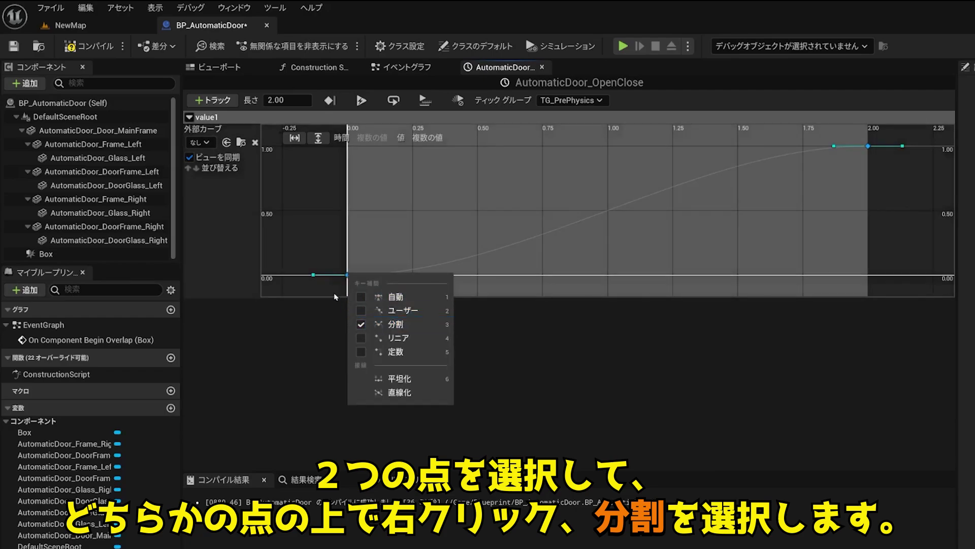
left_click(300, 230)
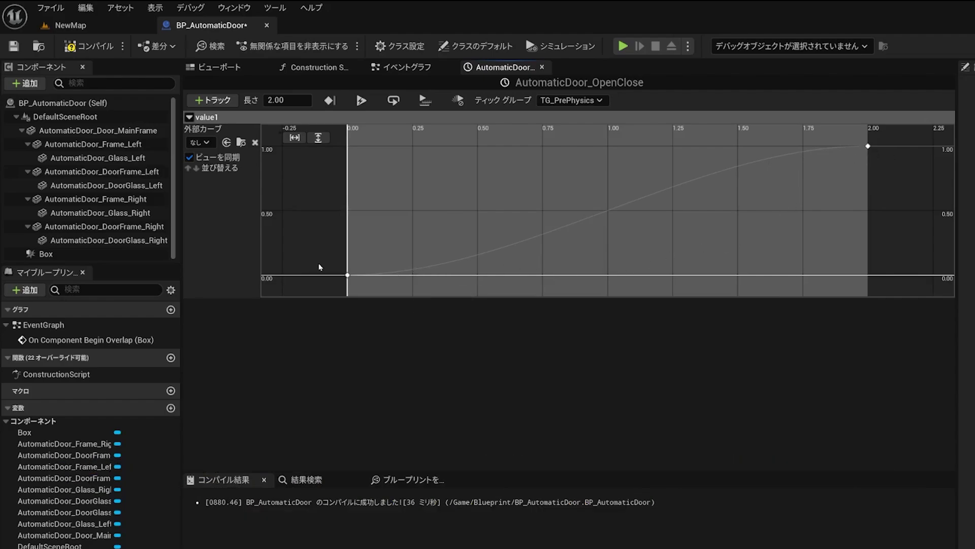
Try steepening the start key's tangent, undo it, and go back to the Event Graph.
left_click(348, 275)
left_click_drag(382, 275, 386, 247)
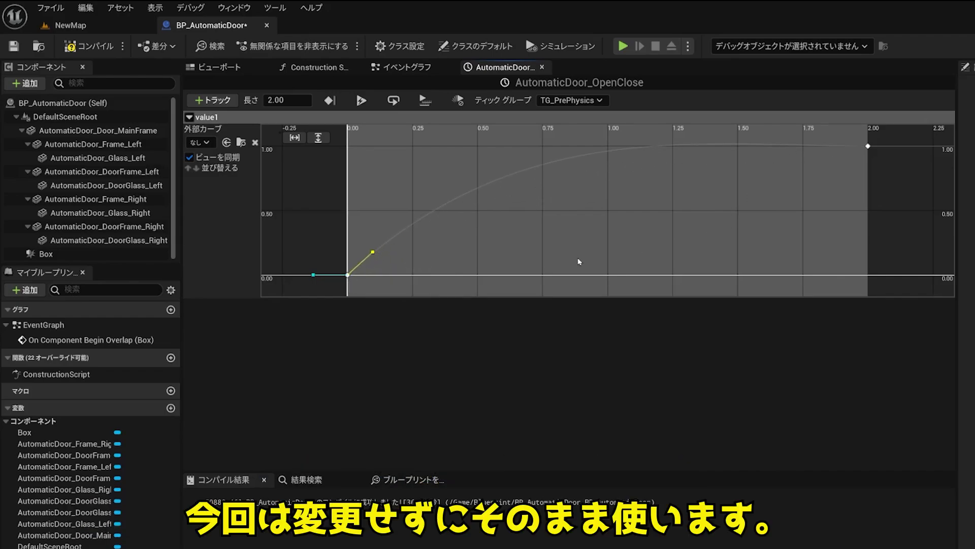
key("ctrl+z")
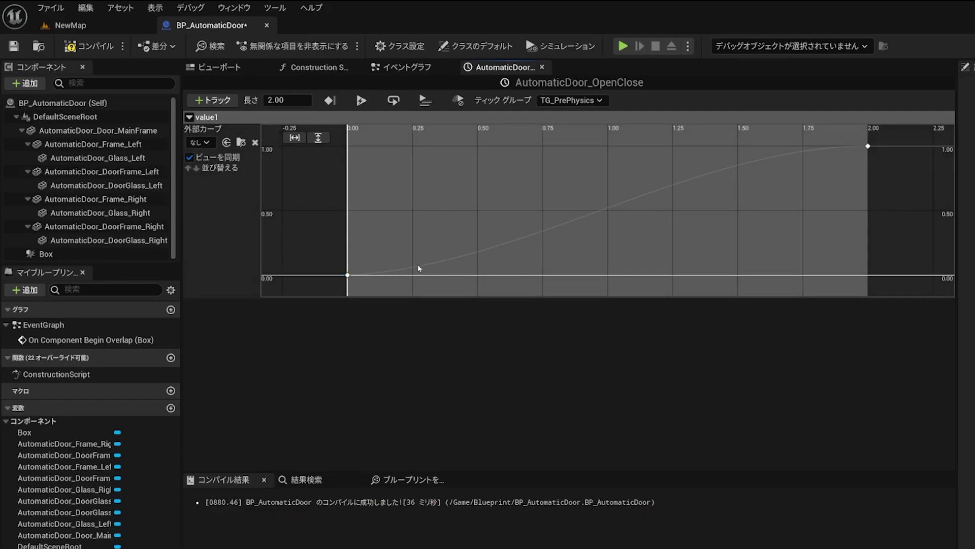
left_click(402, 67)
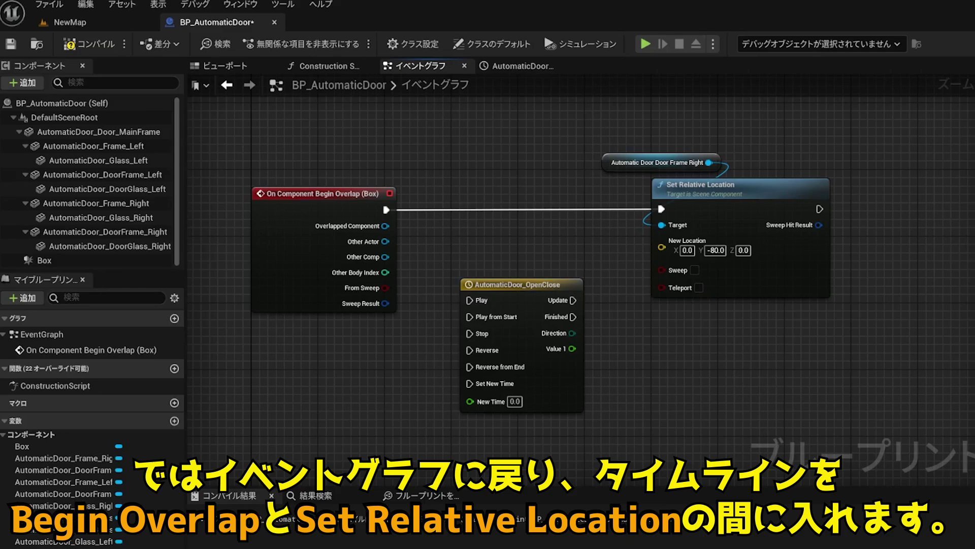
Wire Begin Overlap to the timeline's Play, Update to Set Relative Location, and add a Multiply from Value 1.
left_click_drag(386, 210, 470, 300)
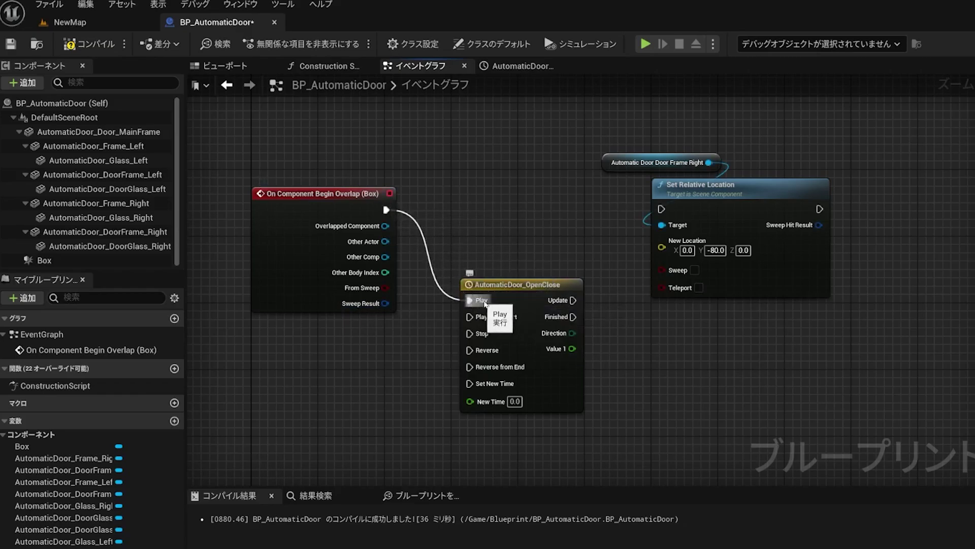
mouse_move(573, 300)
left_mouse_down()
mouse_move(607, 278)
mouse_move(661, 209)
left_mouse_up()
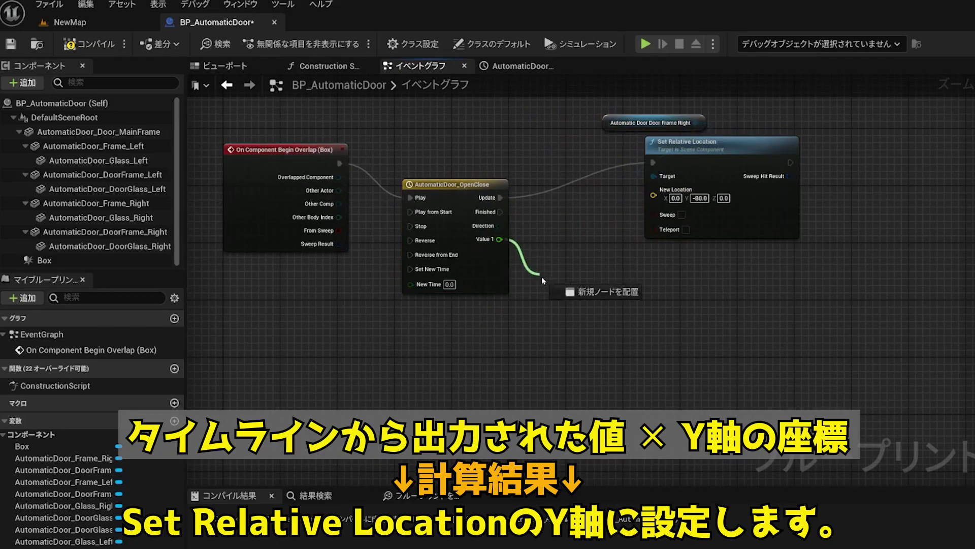
left_click_drag(500, 239, 551, 288)
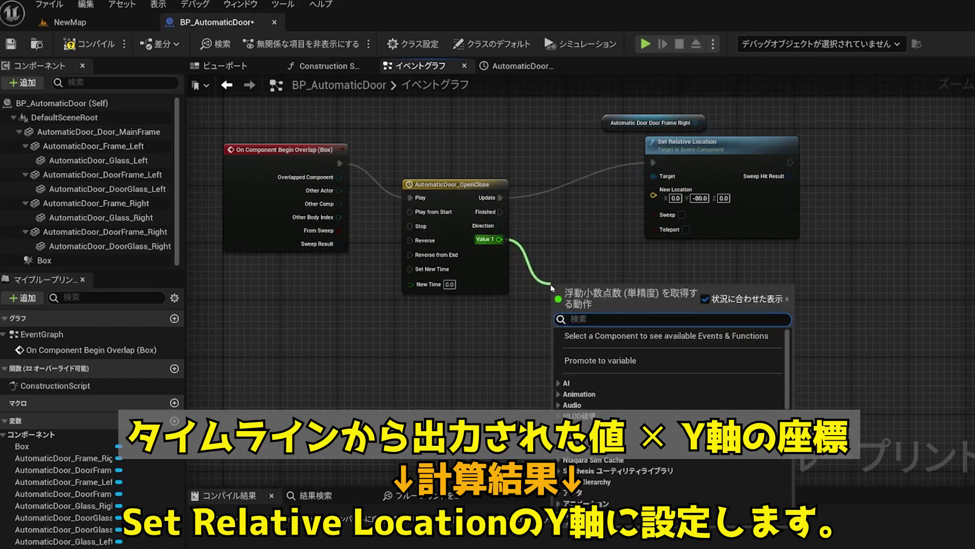
type("*")
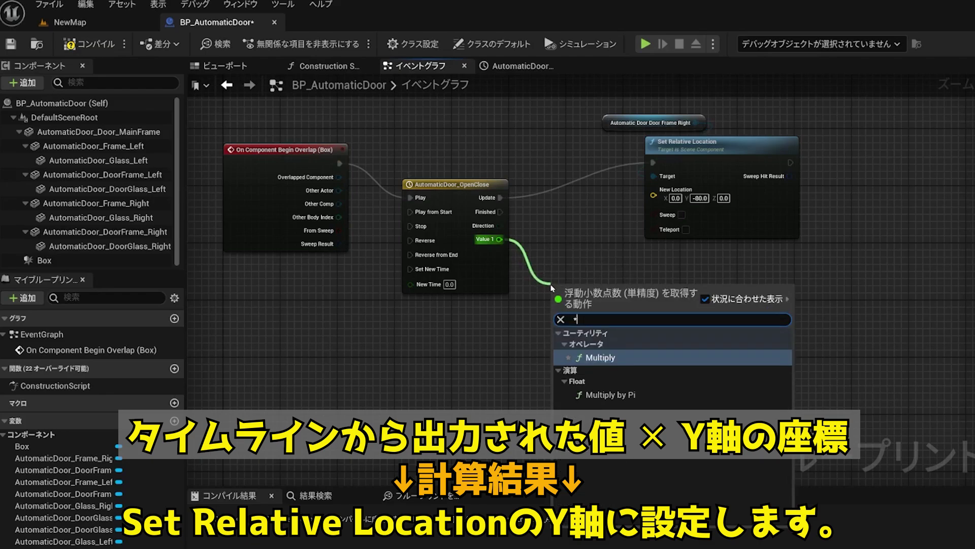
key("Return")
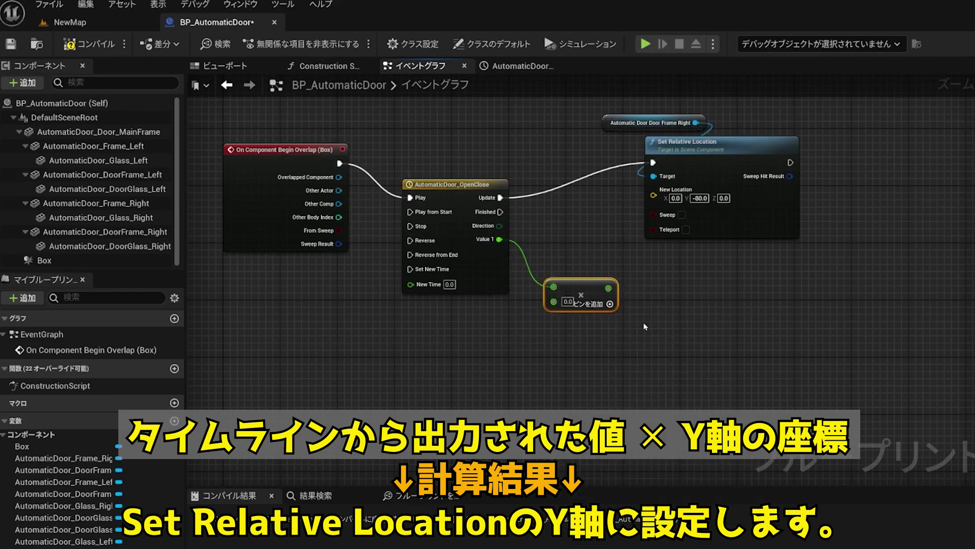
Set the multiplier to -80, split New Location, and feed the result into New Location Y.
scroll(594, 304, "up", 2)
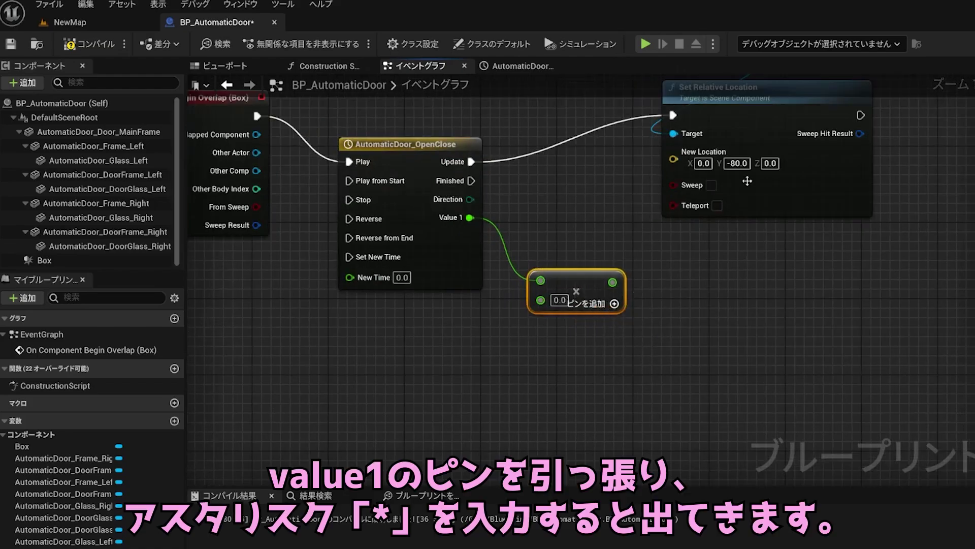
left_click(736, 164)
type("-80")
key("Return")
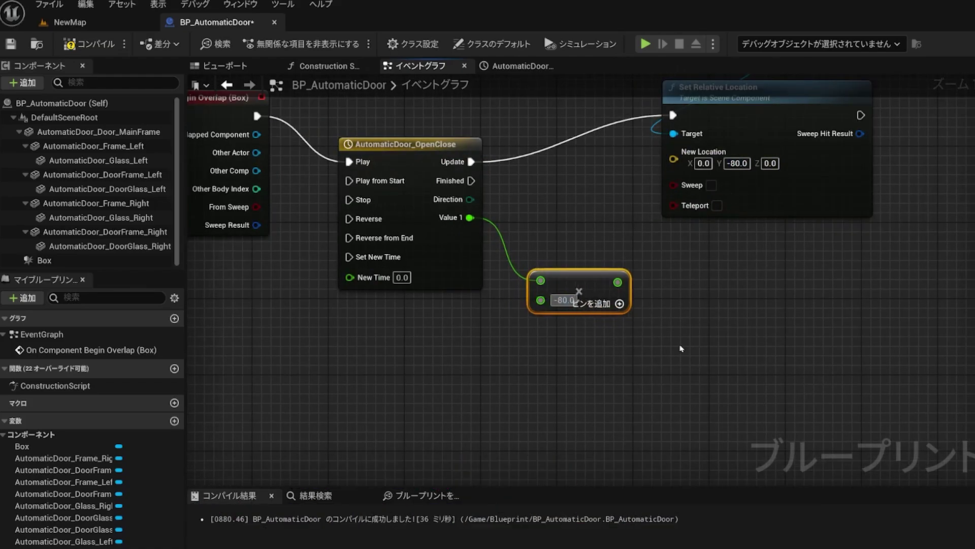
right_click(692, 167)
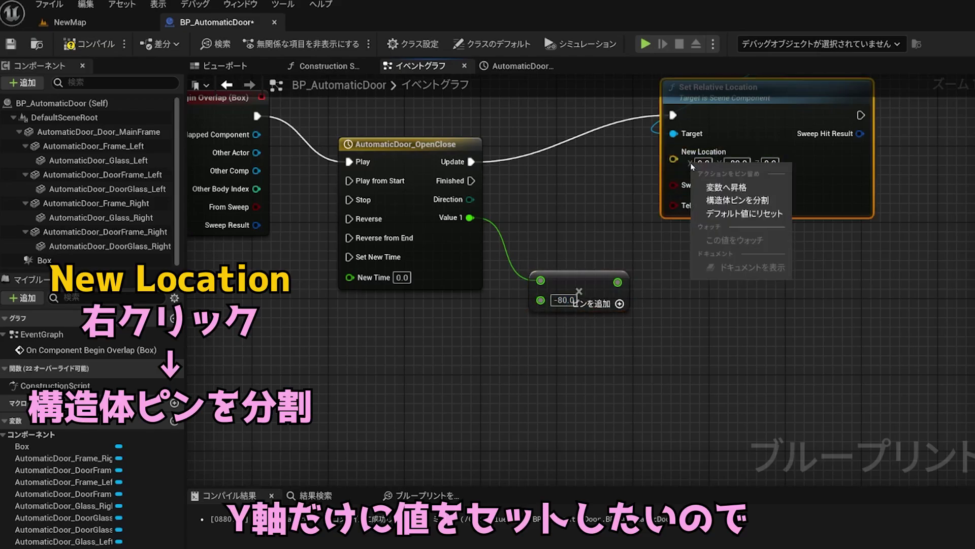
left_click(719, 201)
key("Return")
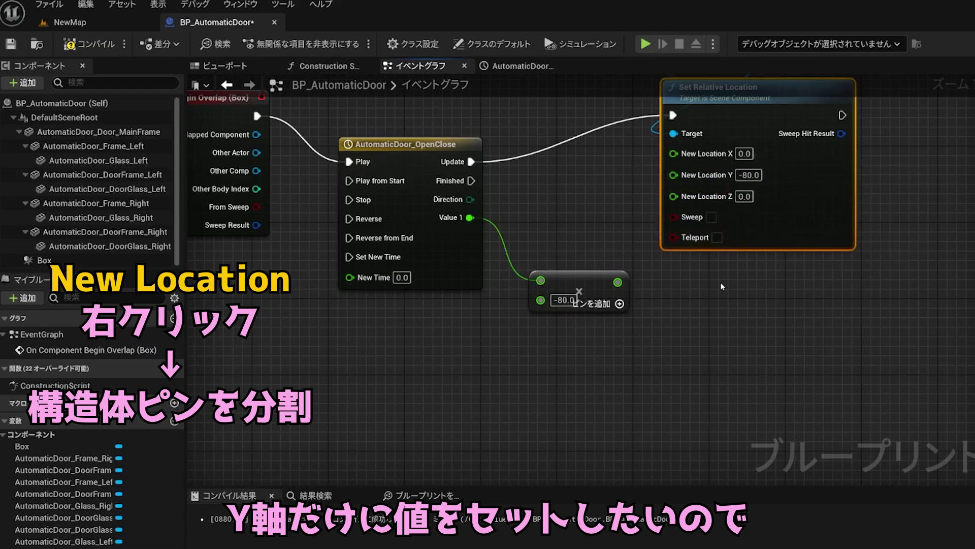
left_click_drag(626, 281, 629, 283)
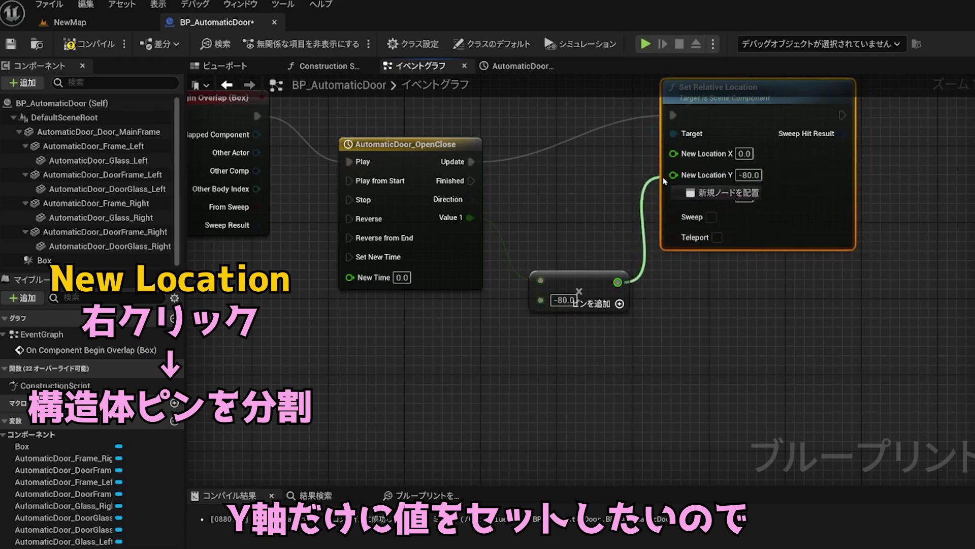
left_click_drag(661, 181, 674, 175)
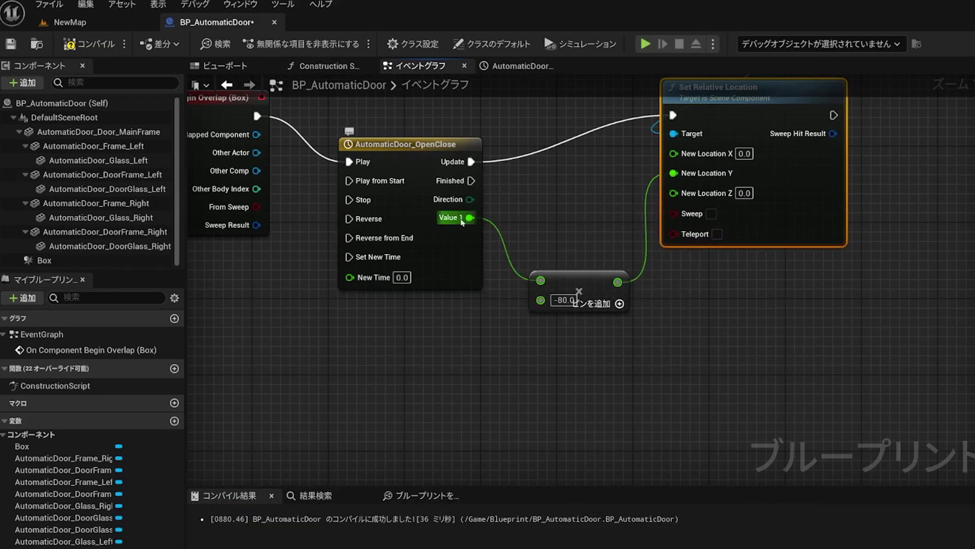
scroll(627, 334, "down", 3)
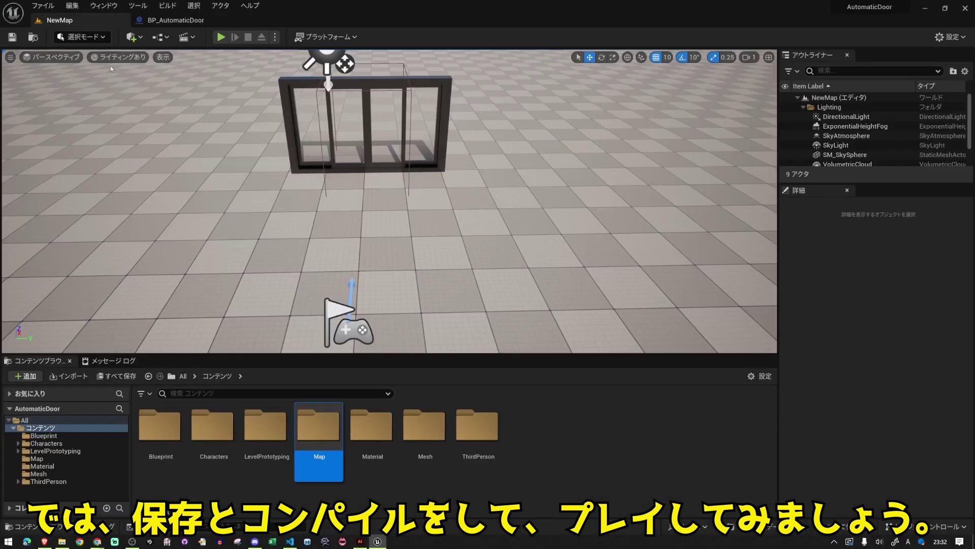
Play NewMap and walk the character up to the door and back to watch it slide open.
left_click(221, 37)
key("w")
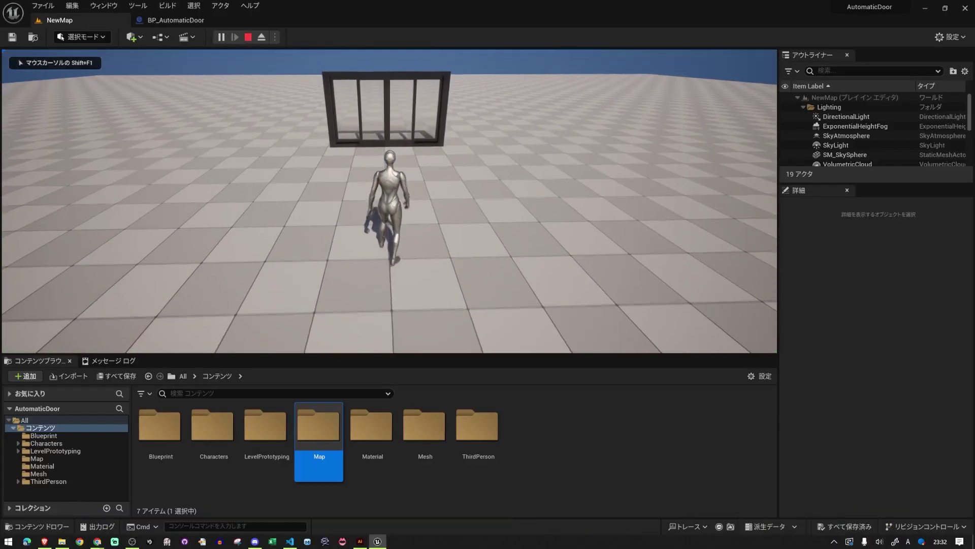
key("w")
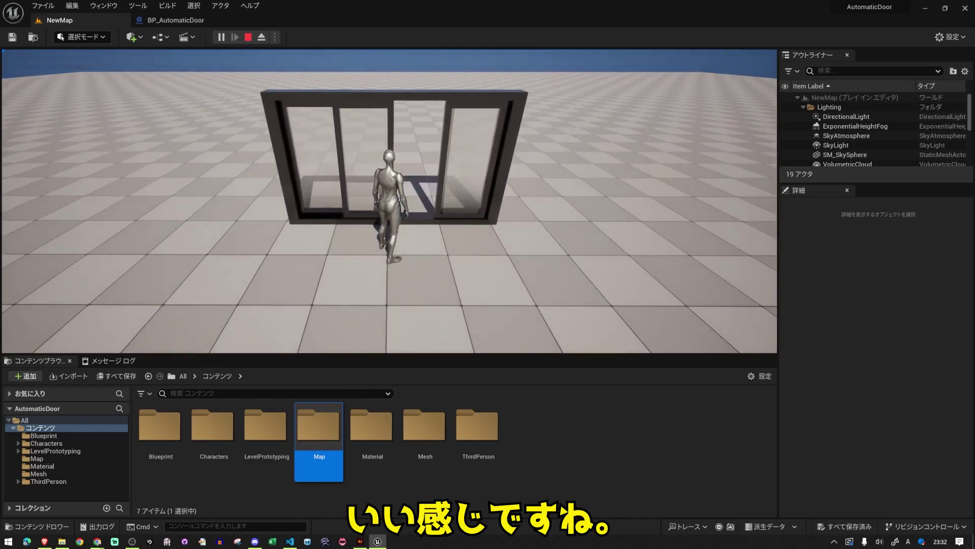
key("s")
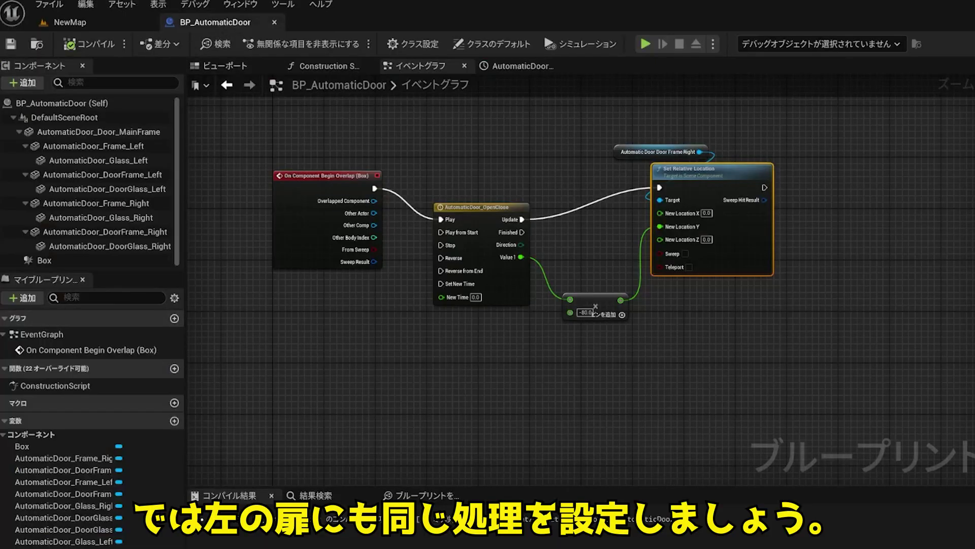
Identify the left door frame in the viewport and drag a DoorFrame_Left reference into the graph.
left_click(225, 66)
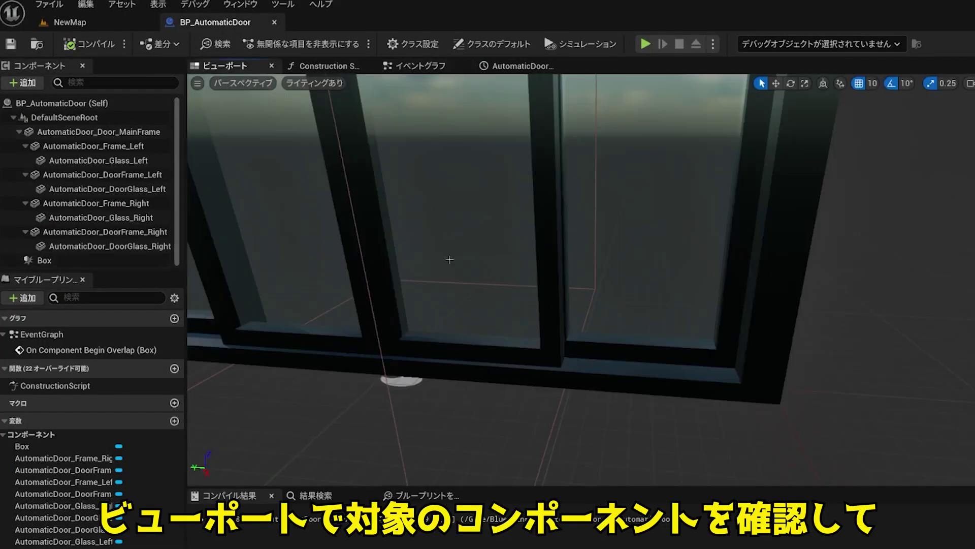
left_click(457, 305)
left_click(414, 66)
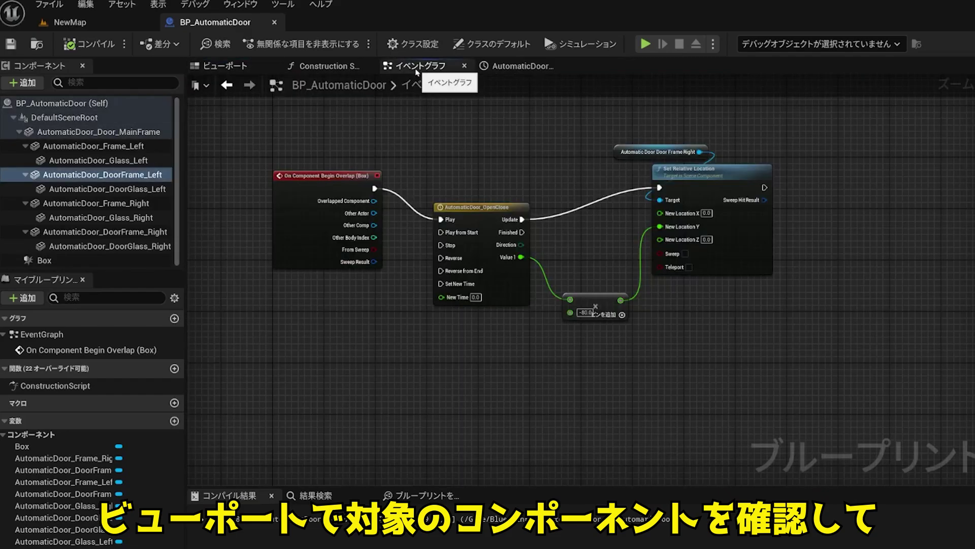
mouse_move(102, 174)
left_mouse_down()
mouse_move(605, 345)
mouse_move(588, 372)
left_mouse_up()
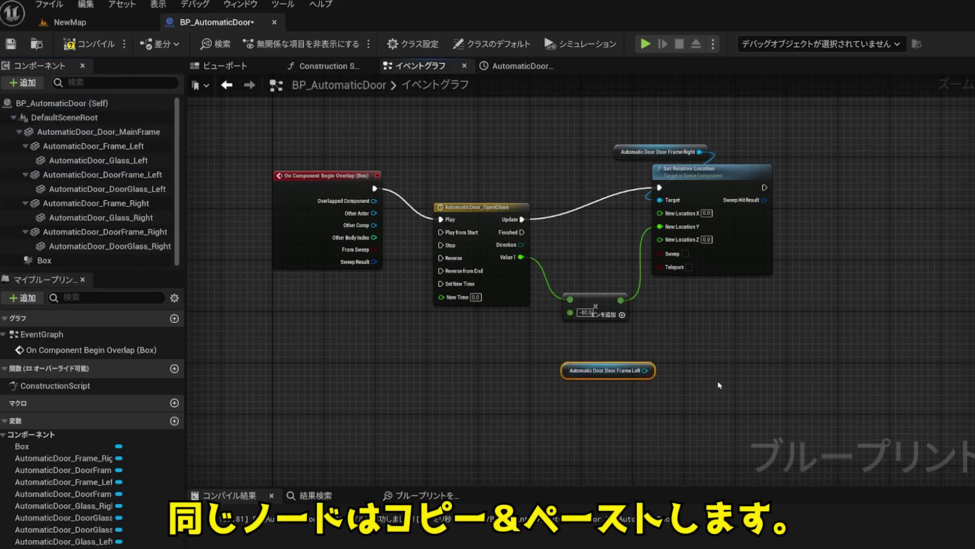
Paste a copy of the location nodes and make DoorFrame_Left their target.
left_click_drag(689, 286, 692, 269)
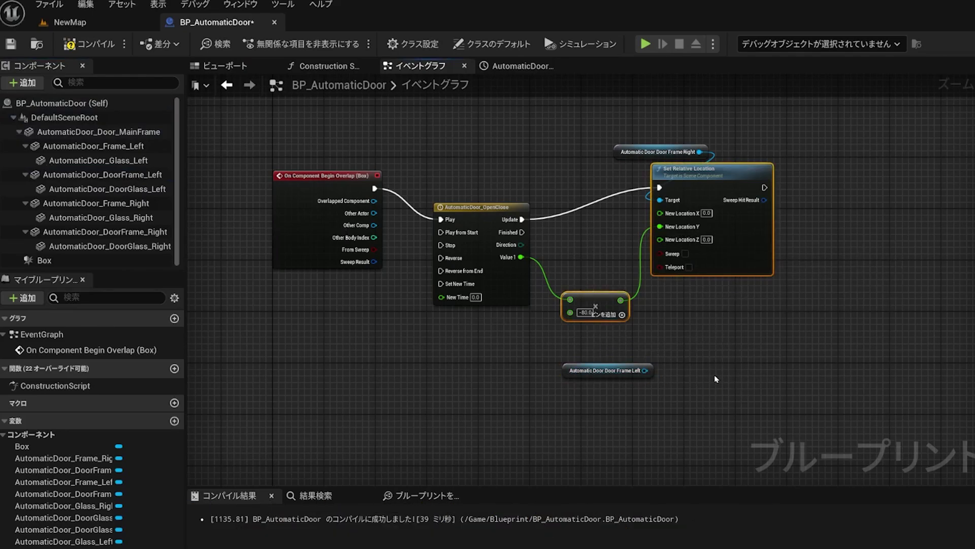
key("ctrl+v")
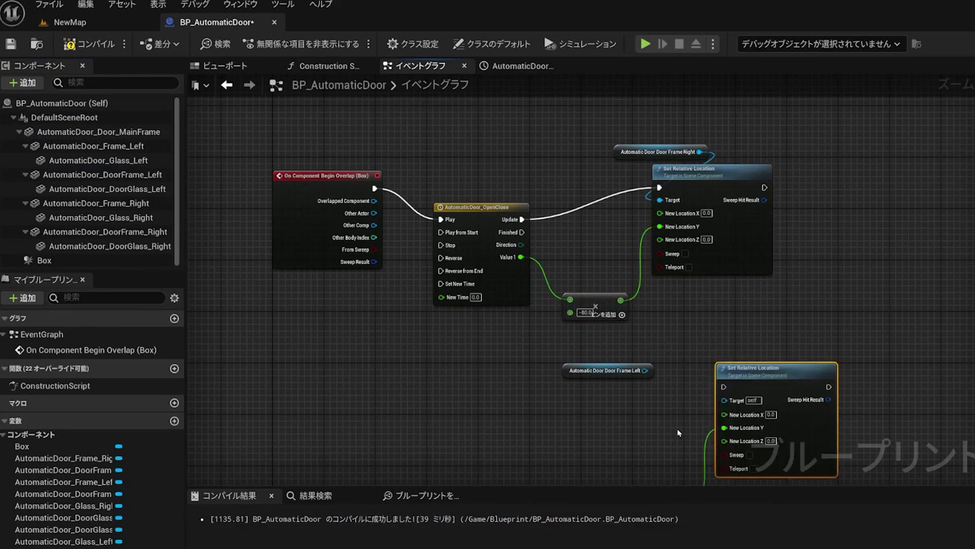
right_click_drag(644, 401, 640, 299)
left_click_drag(821, 260, 759, 270)
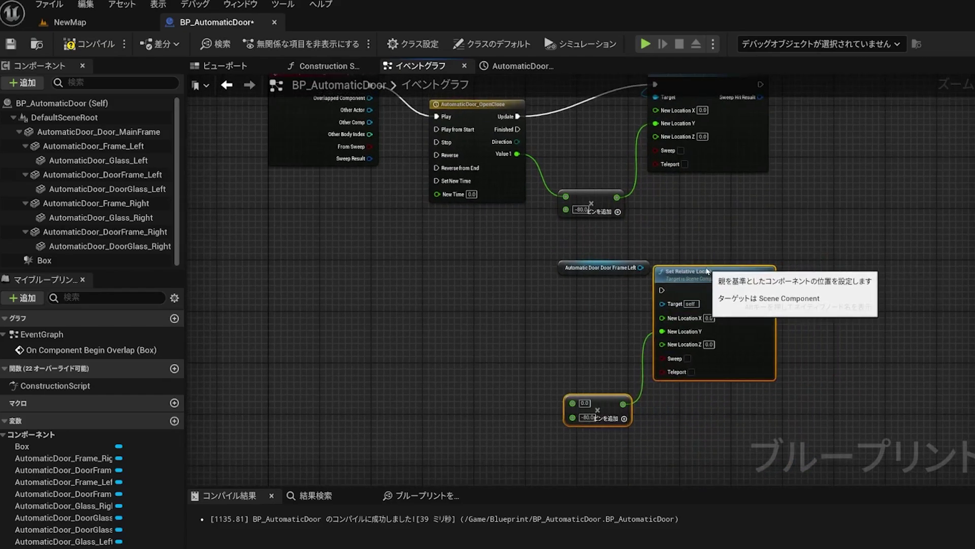
left_click_drag(641, 268, 680, 305)
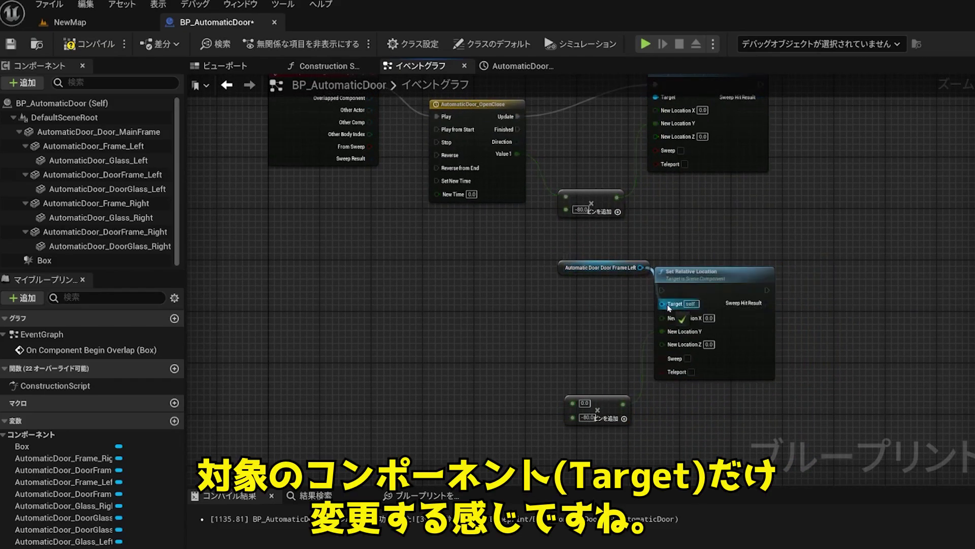
left_click_drag(658, 256, 652, 250)
left_click(807, 321)
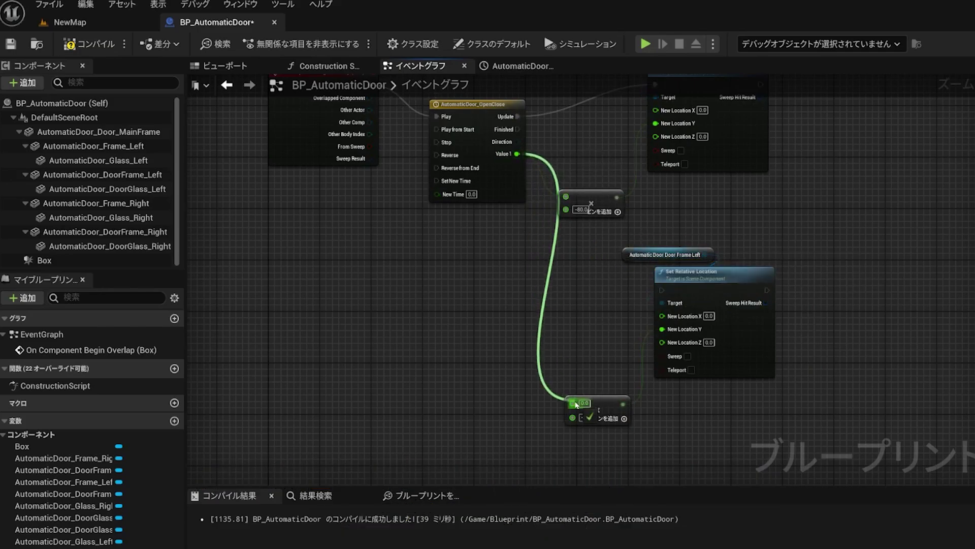
Feed Value 1 into the copied Multiply, run the left door's move after the right's, and compile.
left_click_drag(575, 405, 573, 404)
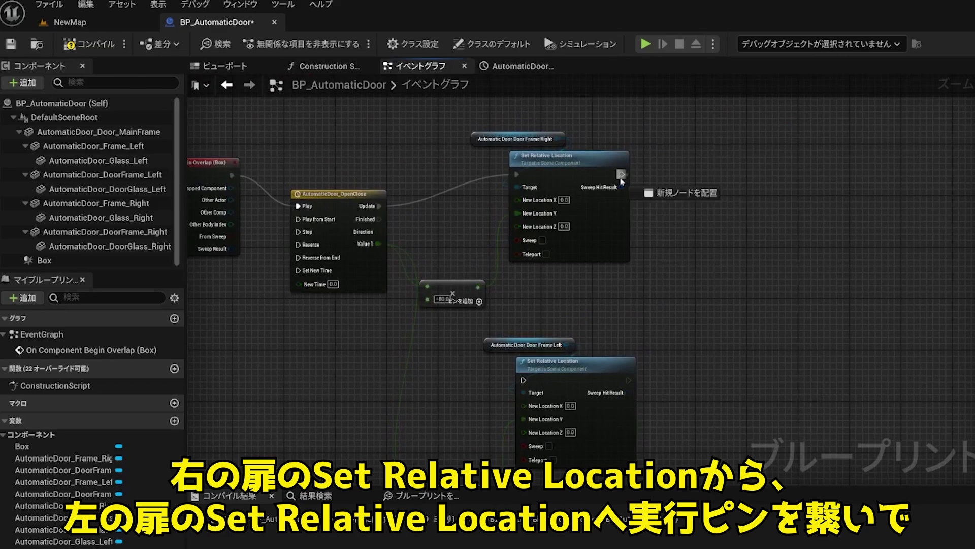
left_click_drag(622, 180, 604, 321)
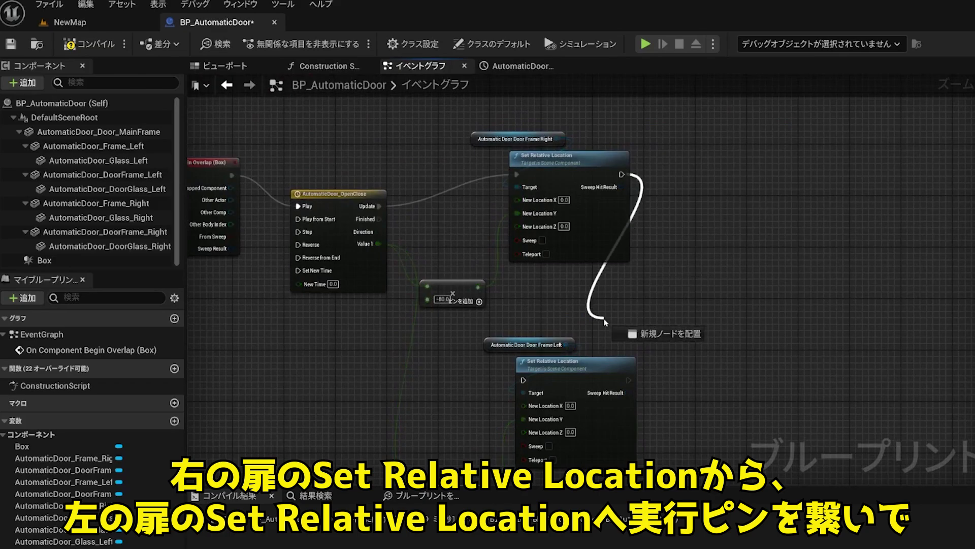
left_click_drag(525, 384, 525, 385)
scroll(538, 370, "down", 3)
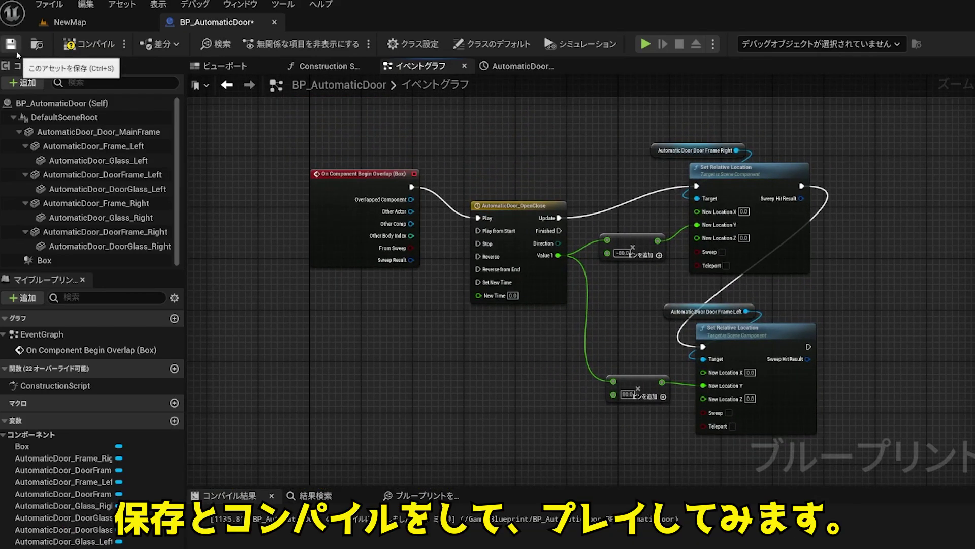
left_click(92, 44)
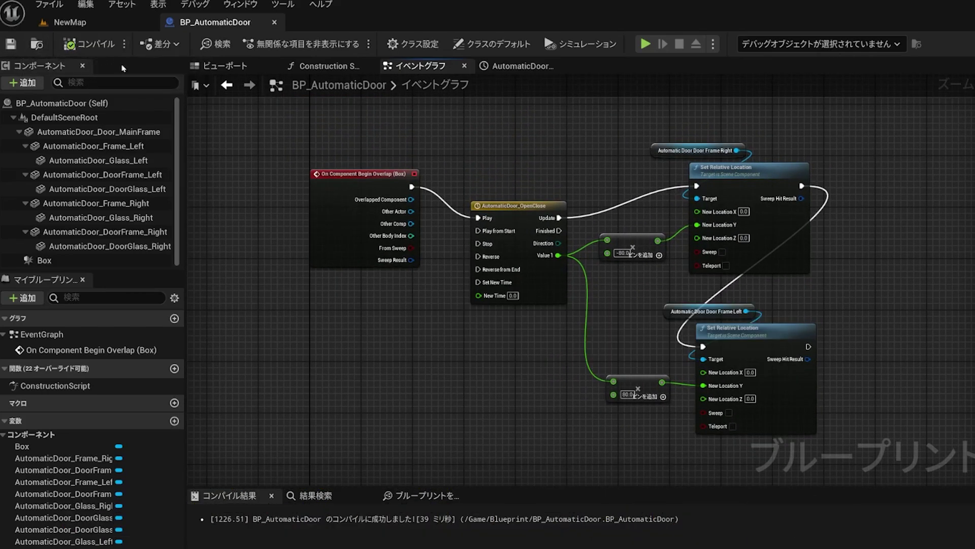
Playtest NewMap, find the character blocked in the open doorway, then open the door frame mesh.
left_click(101, 26)
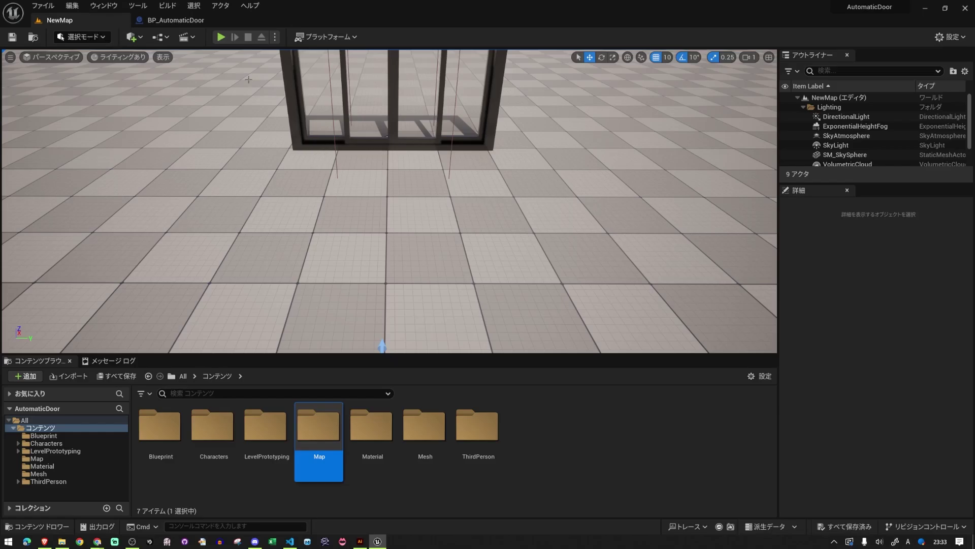
left_click(221, 37)
key("w")
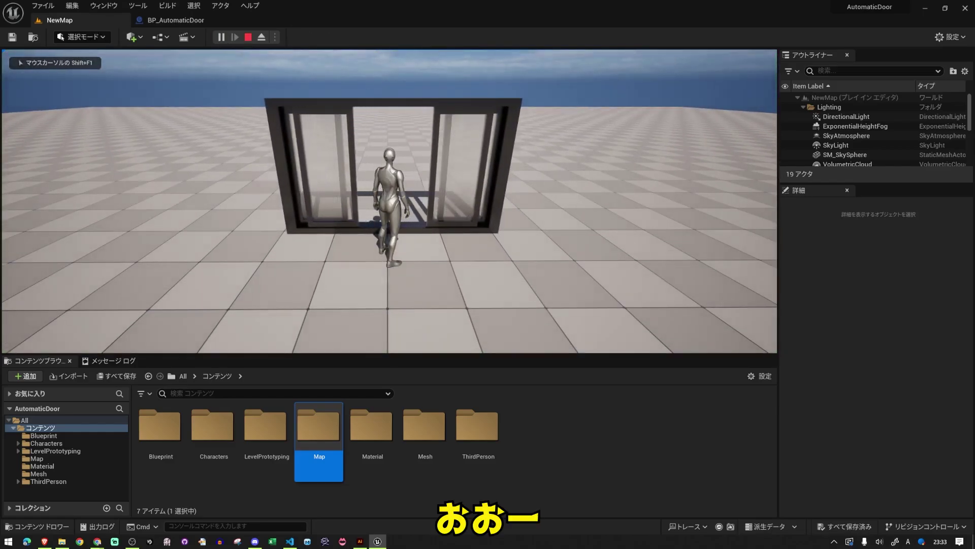
key("s")
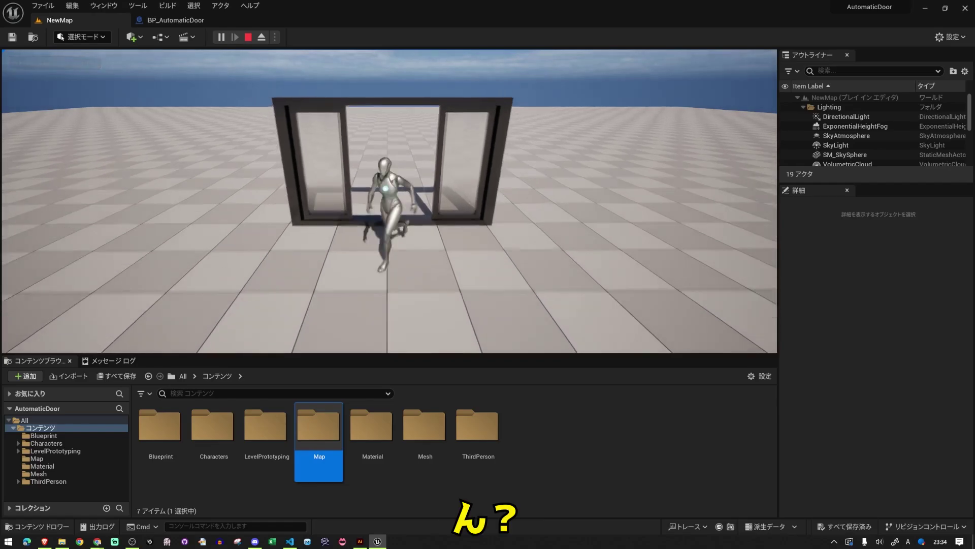
key("w")
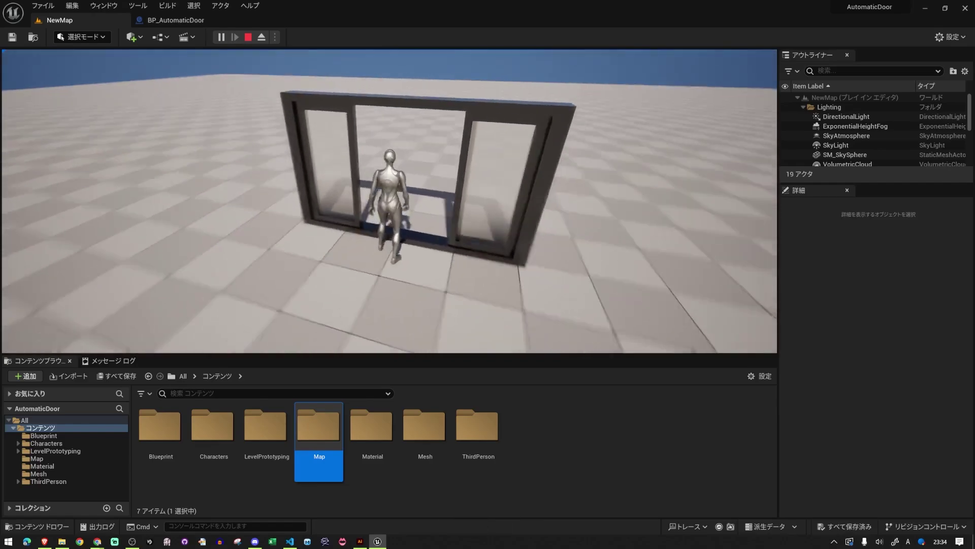
key("w")
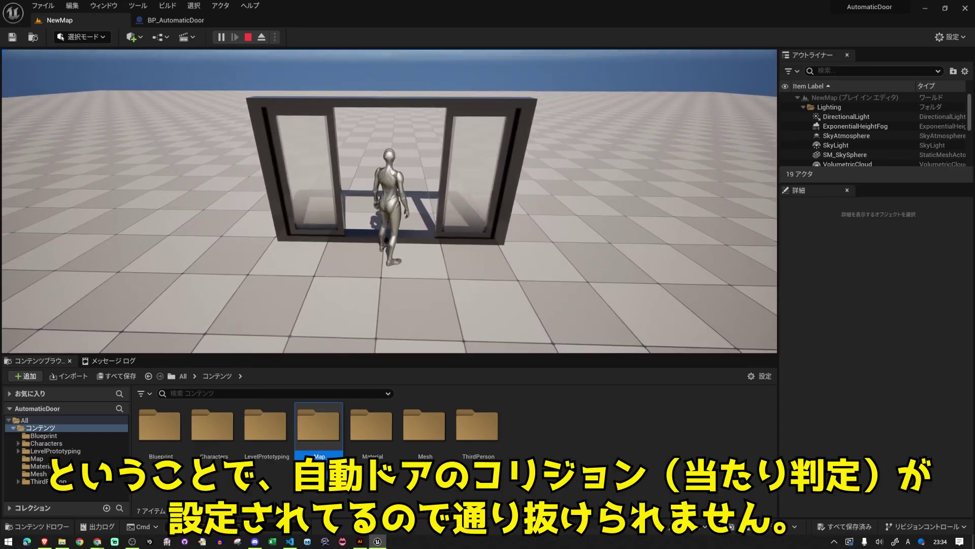
key("s")
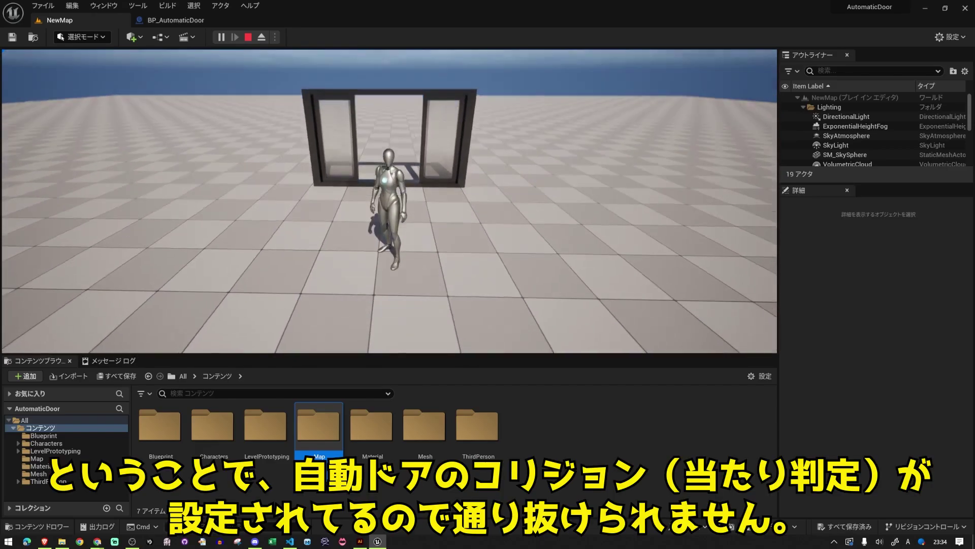
key("Escape")
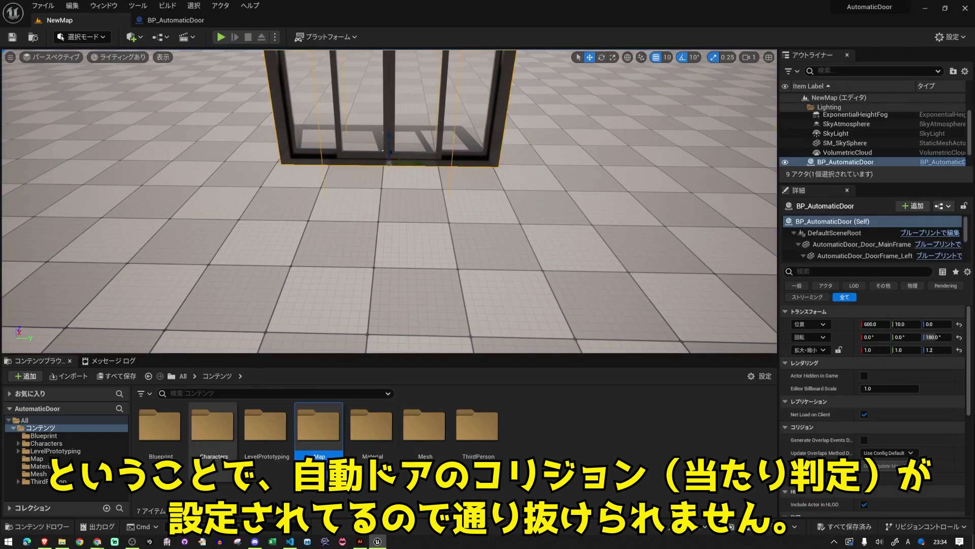
double_click(266, 424)
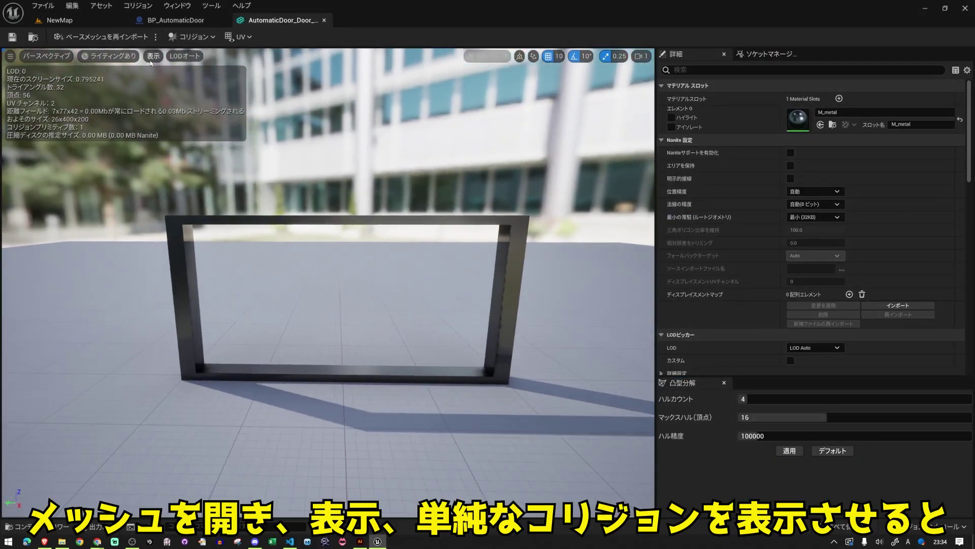
Turn on the collision displays to reveal the door frame's simple collision.
left_click(152, 56)
left_click(188, 192)
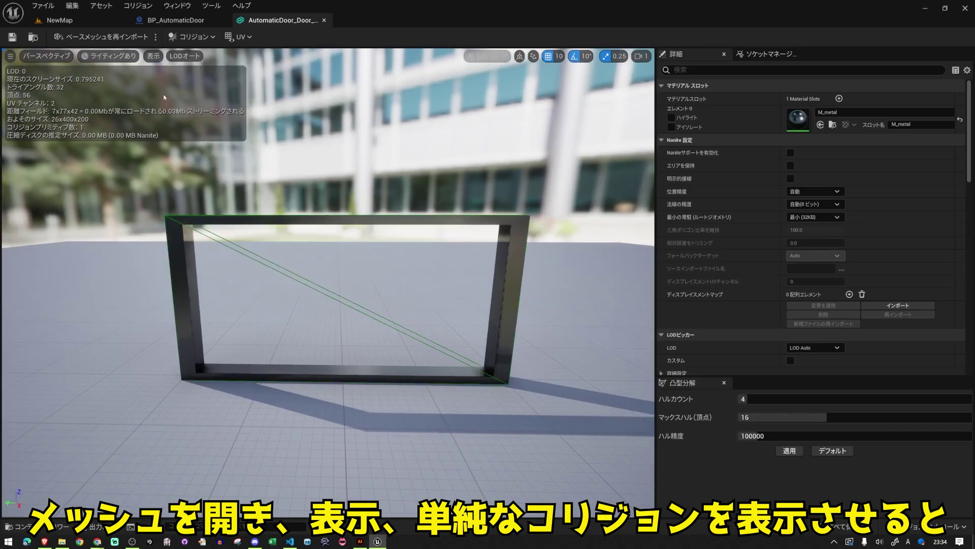
left_click(153, 57)
left_click(173, 193)
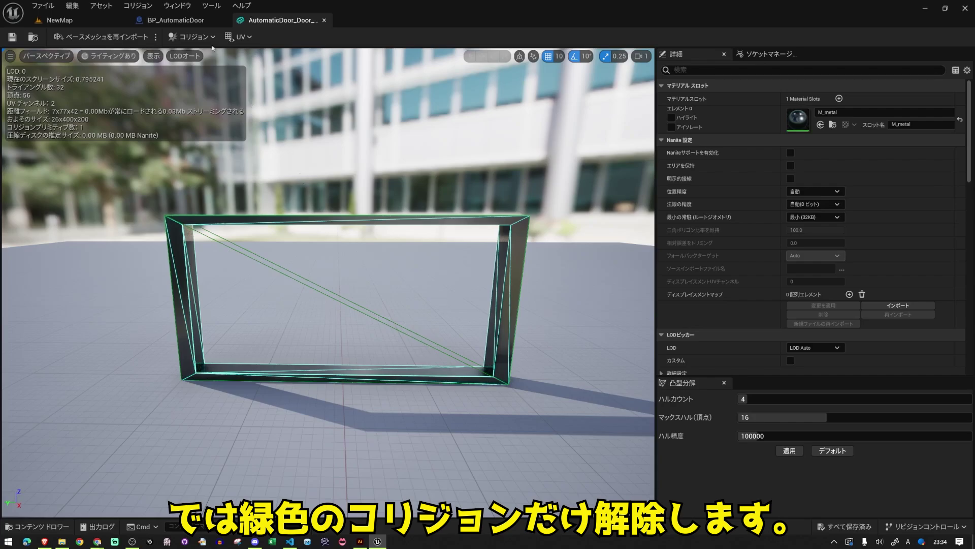
Remove the frame's green collision, check the view, and close the mesh editor.
left_click(193, 37)
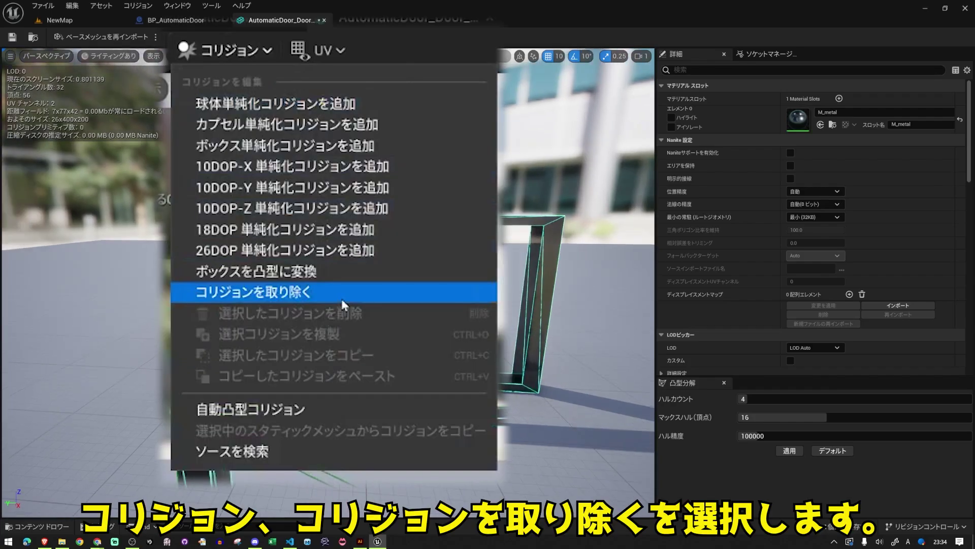
left_click(343, 303)
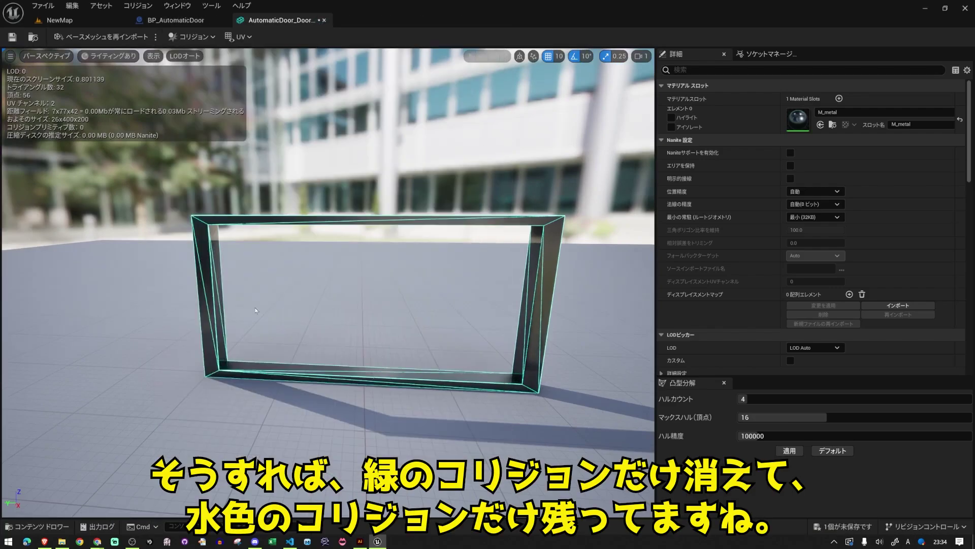
left_click_drag(276, 162, 277, 163)
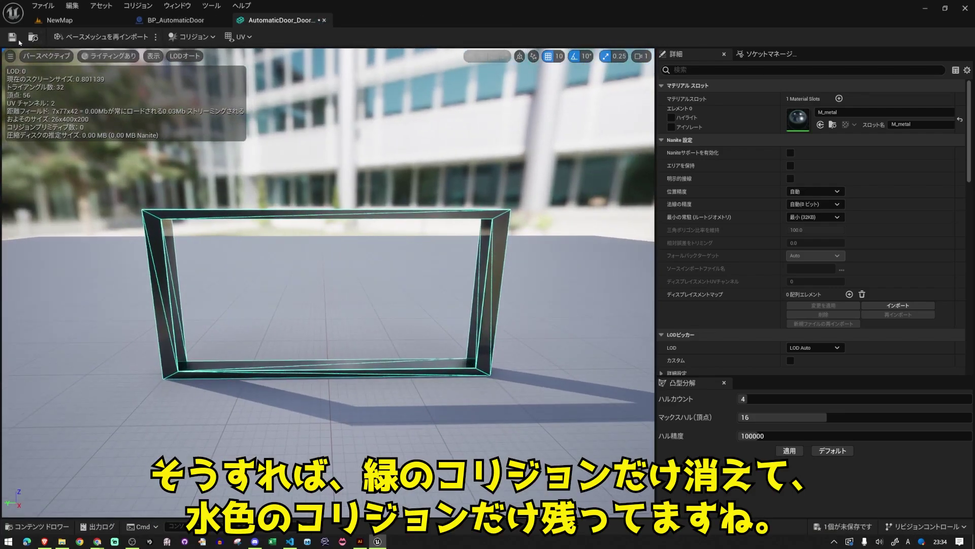
left_click(324, 20)
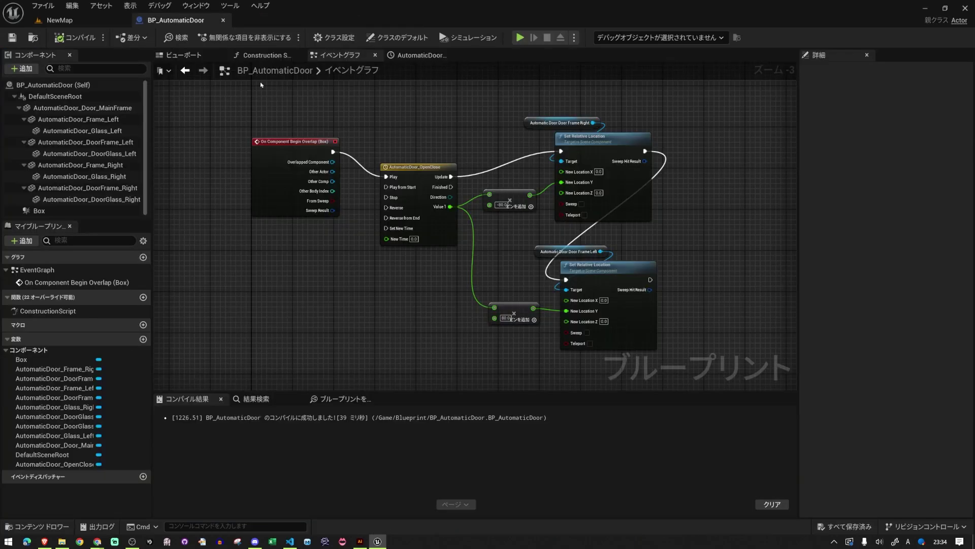
Playtest NewMap, running the character through the open door and back, then return to BP_AutomaticDoor.
left_click(94, 26)
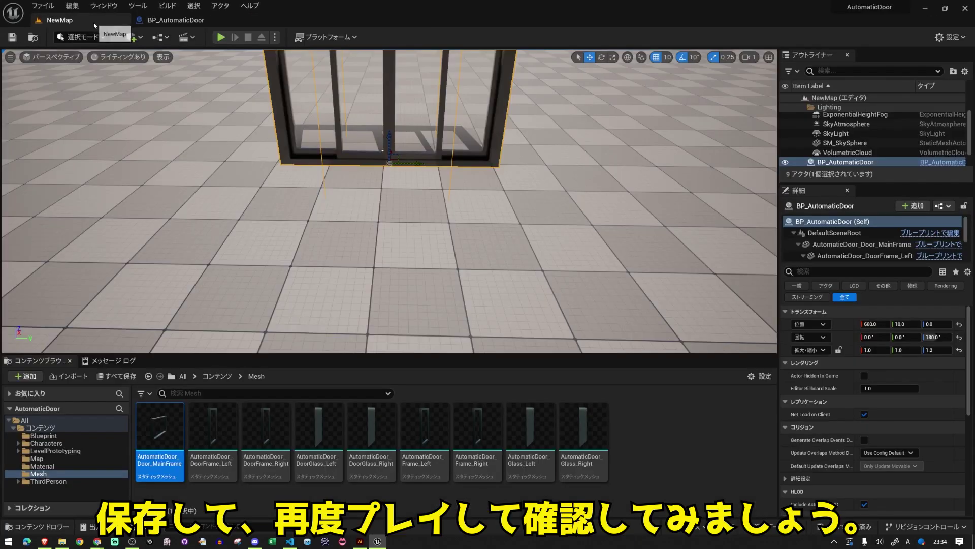
left_click(221, 36)
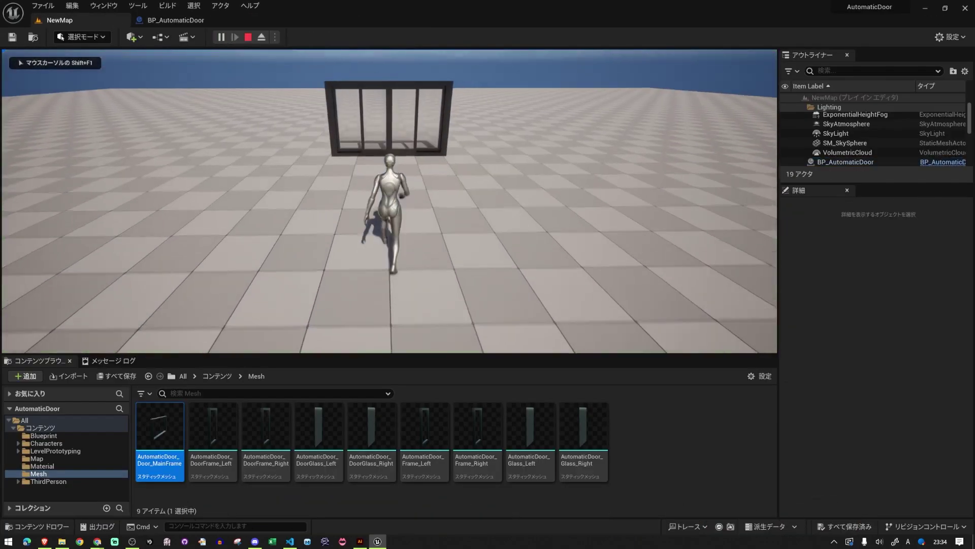
key("w")
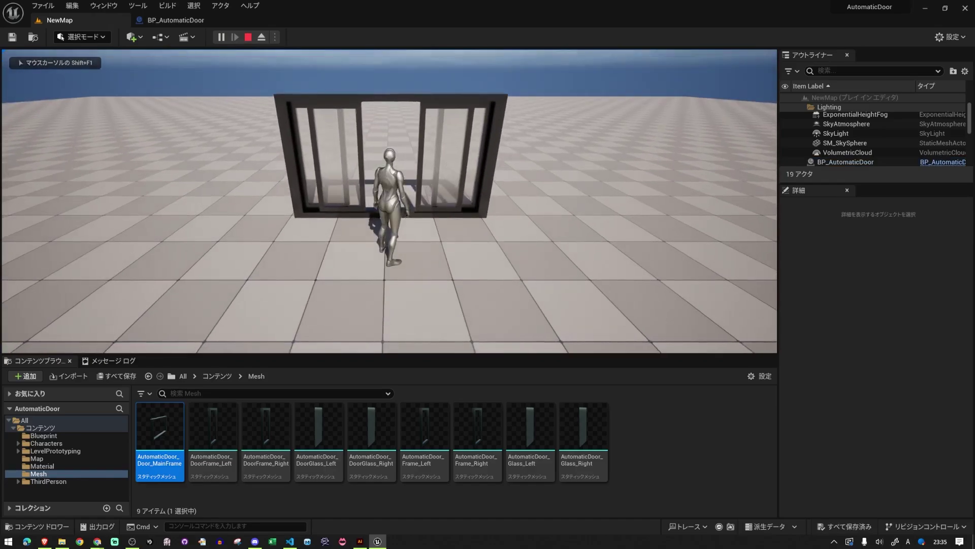
key("w")
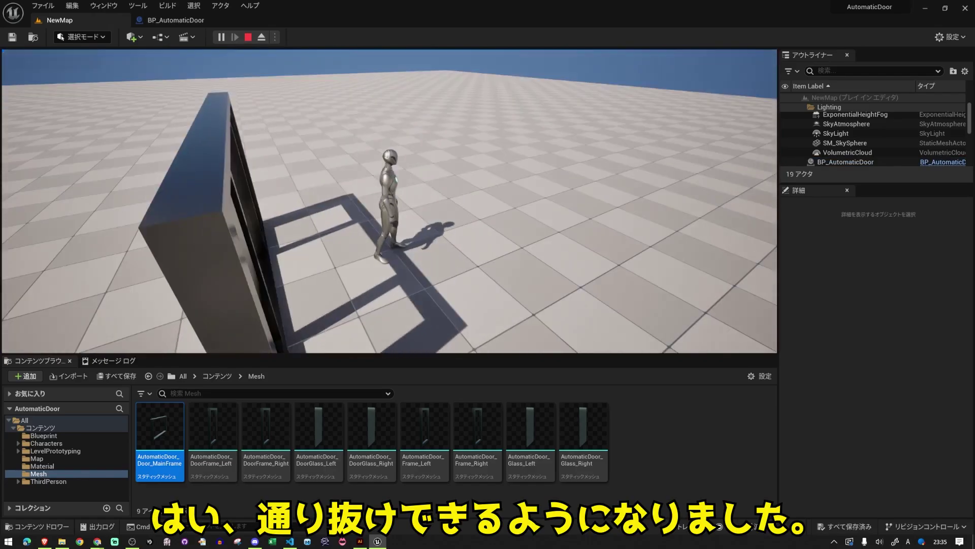
key("s")
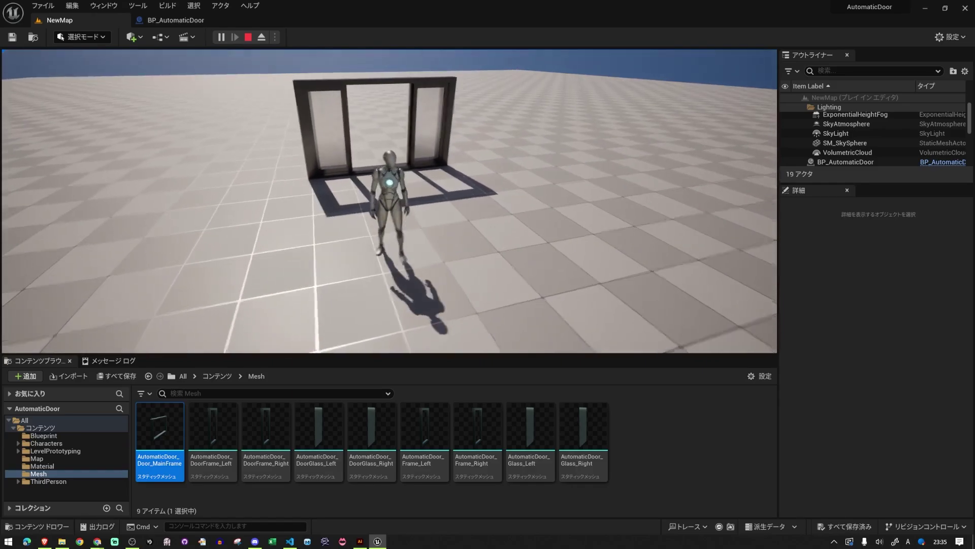
key("a")
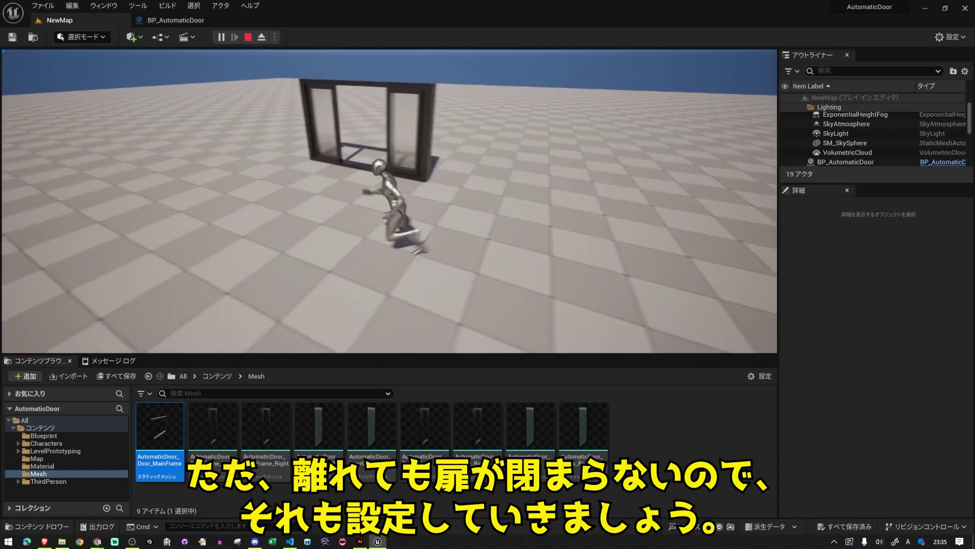
key("s")
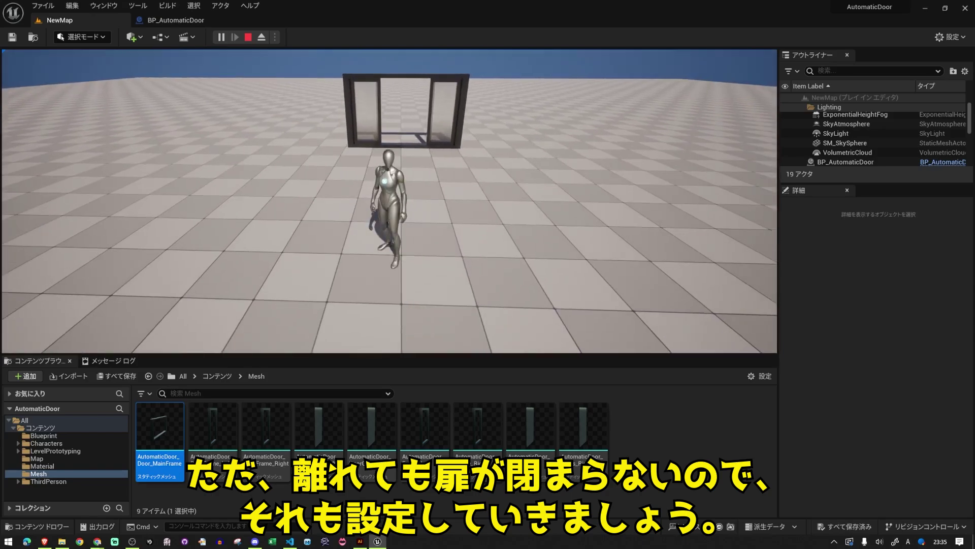
key("w")
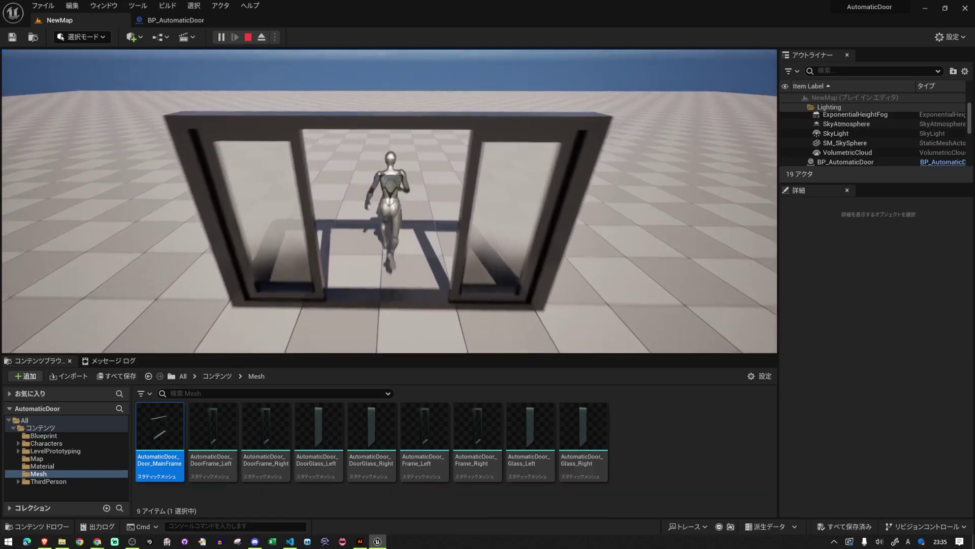
left_click(214, 27)
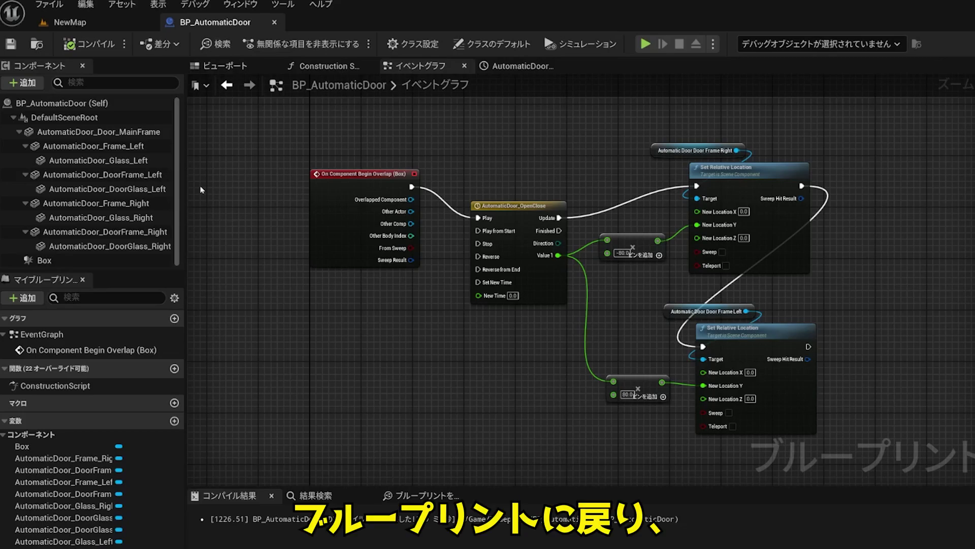
Add an On Component End Overlap event for the Box component.
left_click(131, 260)
right_click(133, 264)
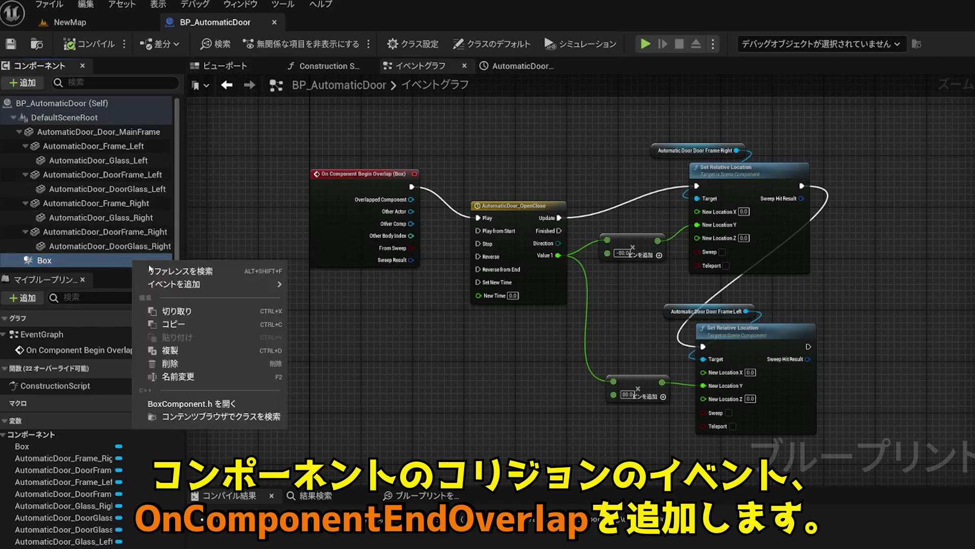
mouse_move(204, 287)
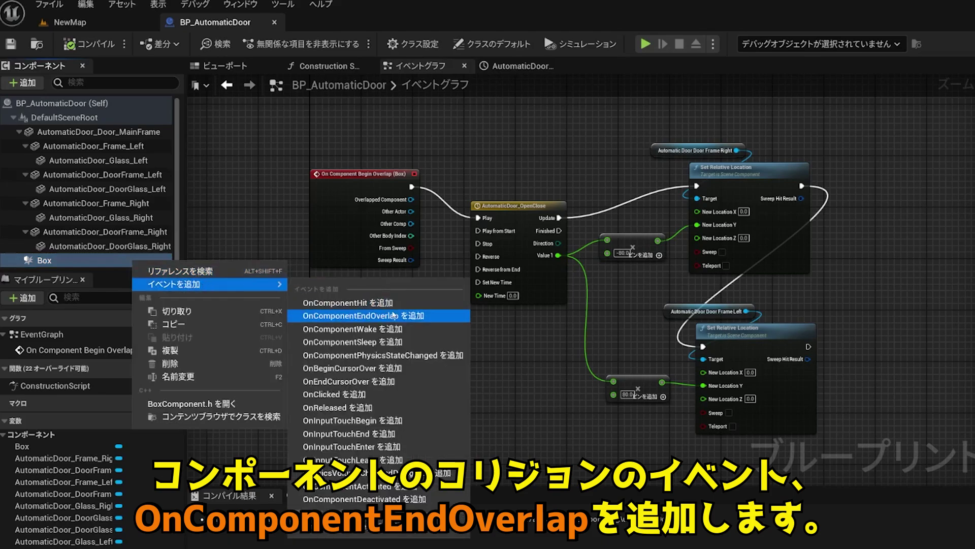
left_click(430, 317)
right_click_drag(548, 299, 478, 253)
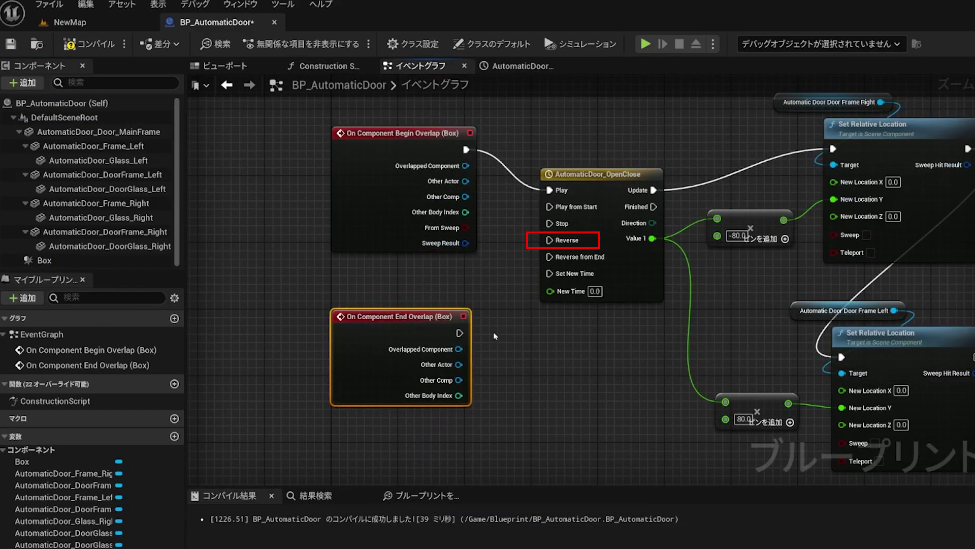
Wire the end-overlap event into the timeline's Reverse, save, and go back to NewMap.
left_click_drag(460, 334, 528, 236)
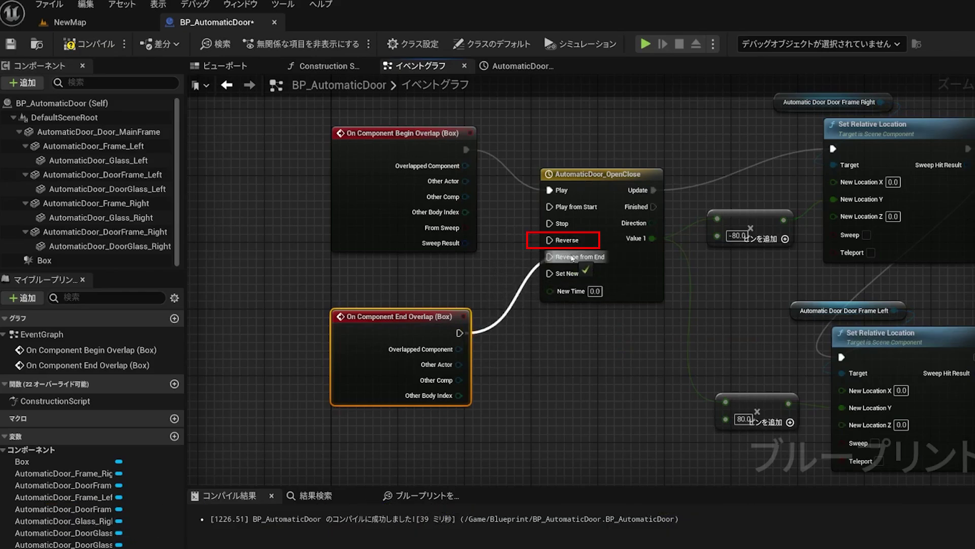
left_click_drag(572, 245, 568, 241)
left_click(12, 47)
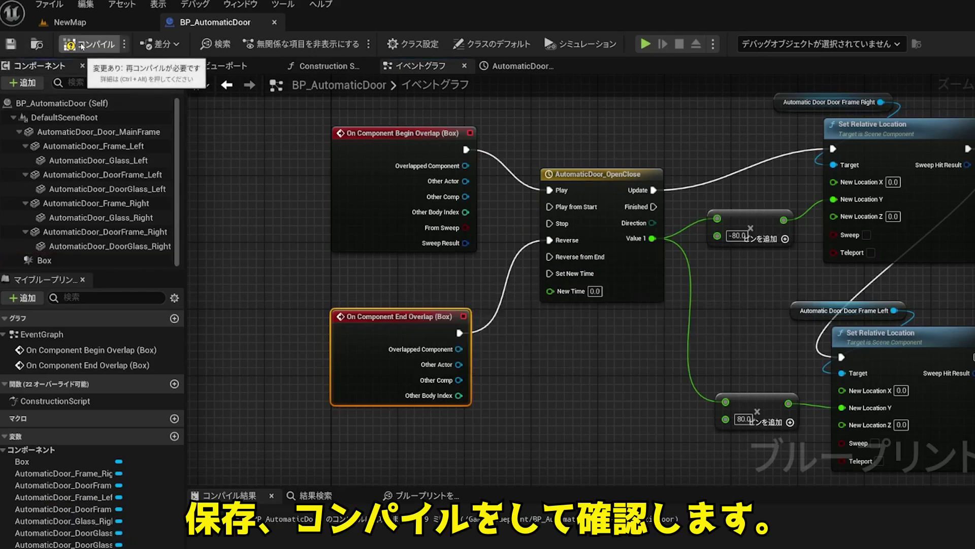
left_click(102, 26)
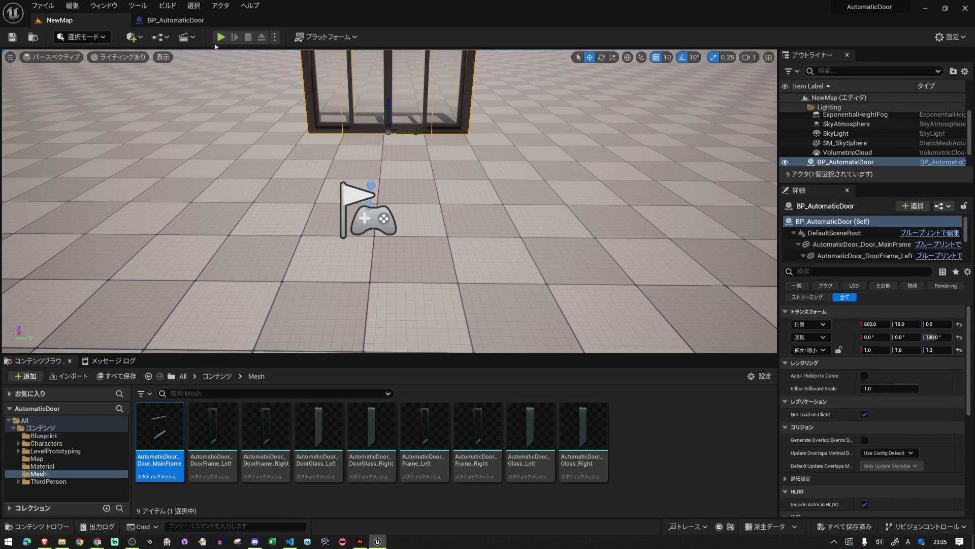
Play the level to check that the automatic door slides closed.
left_click(221, 37)
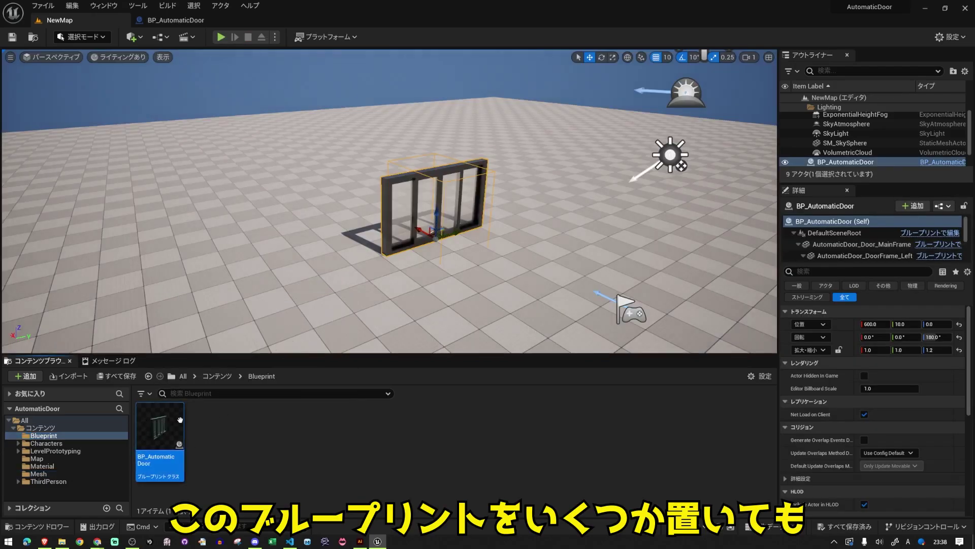
Move the second door copy to 1320, 50, then play-test by walking through each door.
left_click_drag(309, 225, 334, 178)
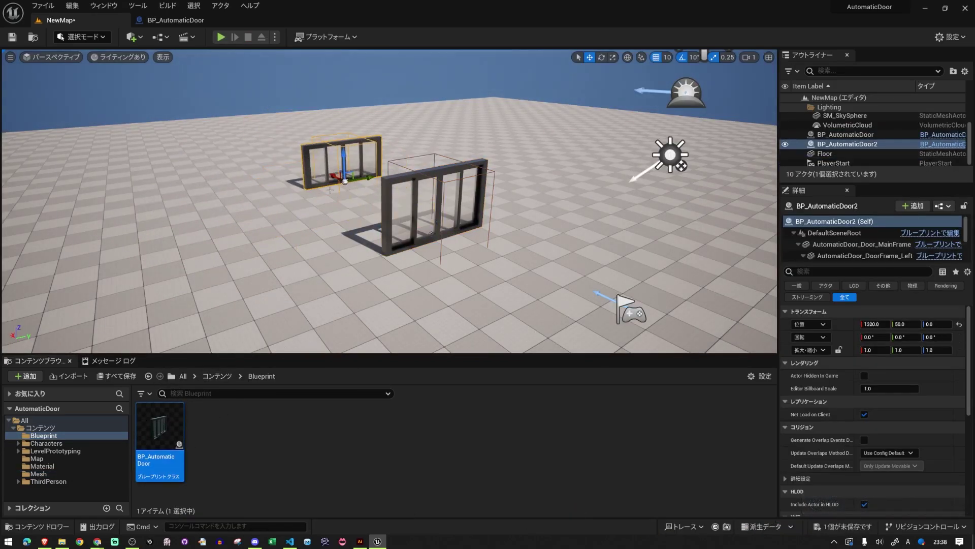
left_click(220, 36)
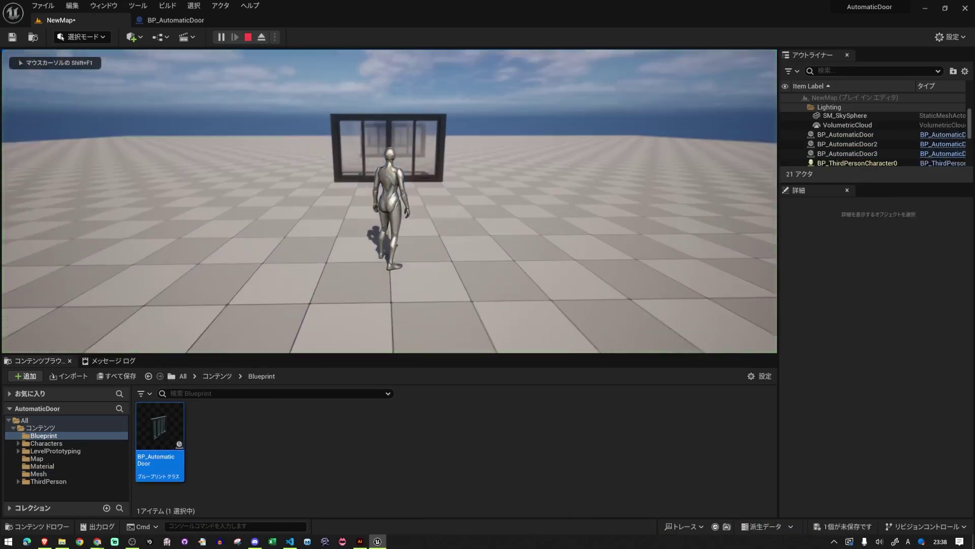
key("w")
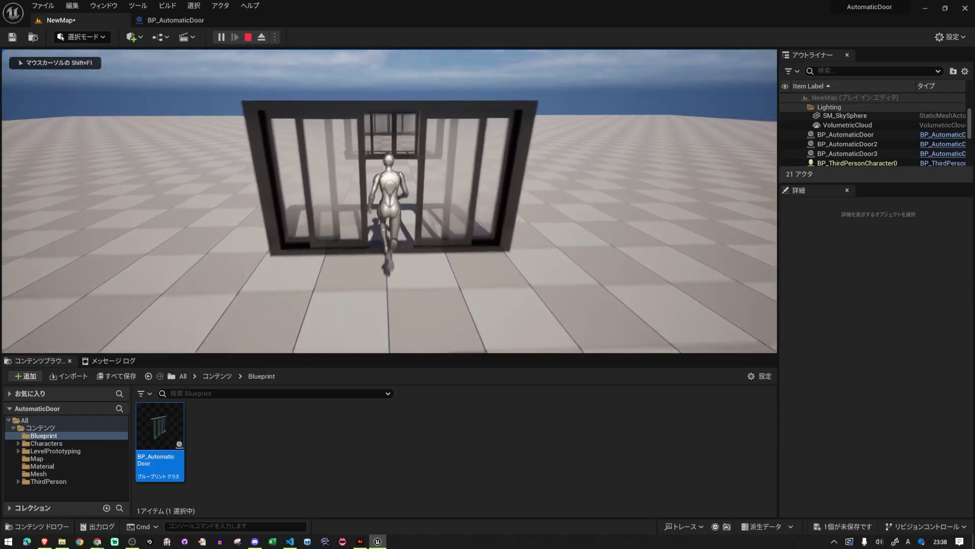
key("w")
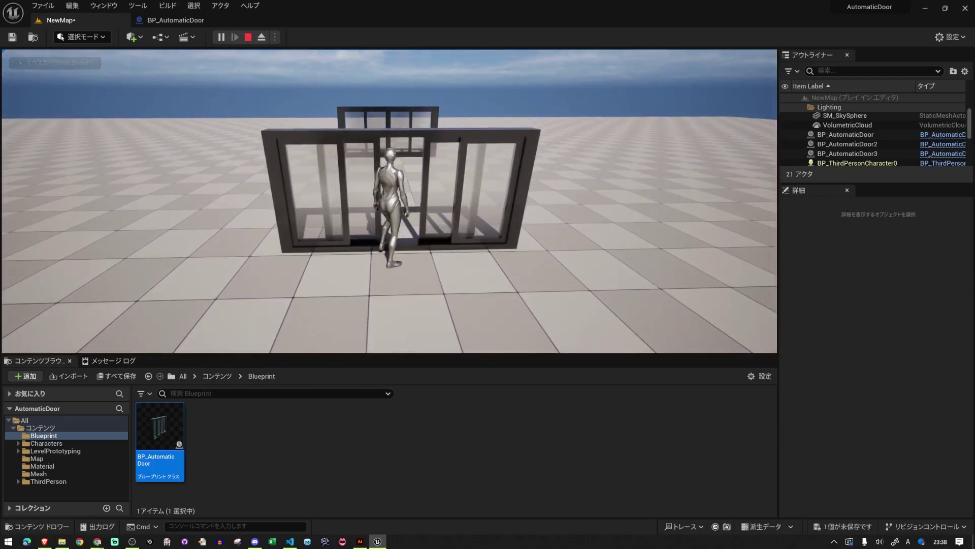
key("w")
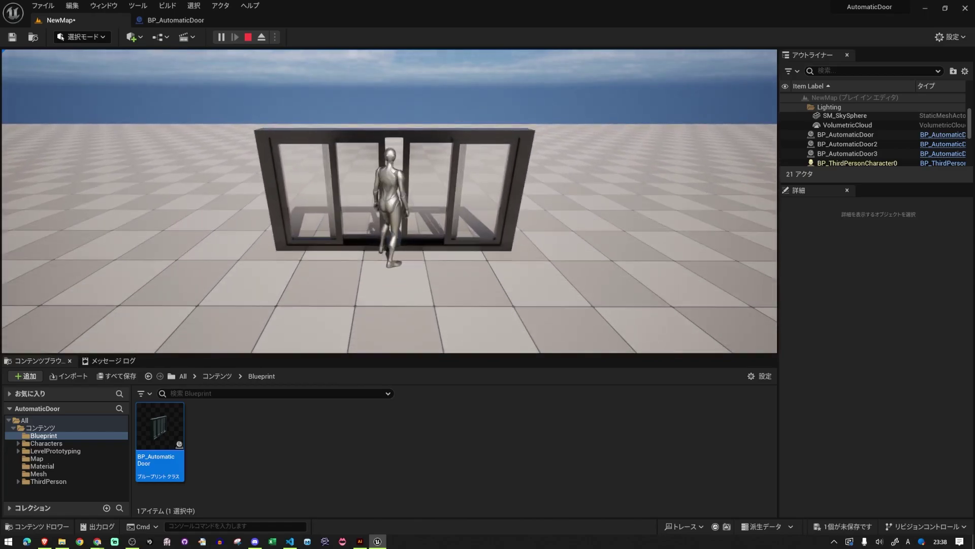
key("w")
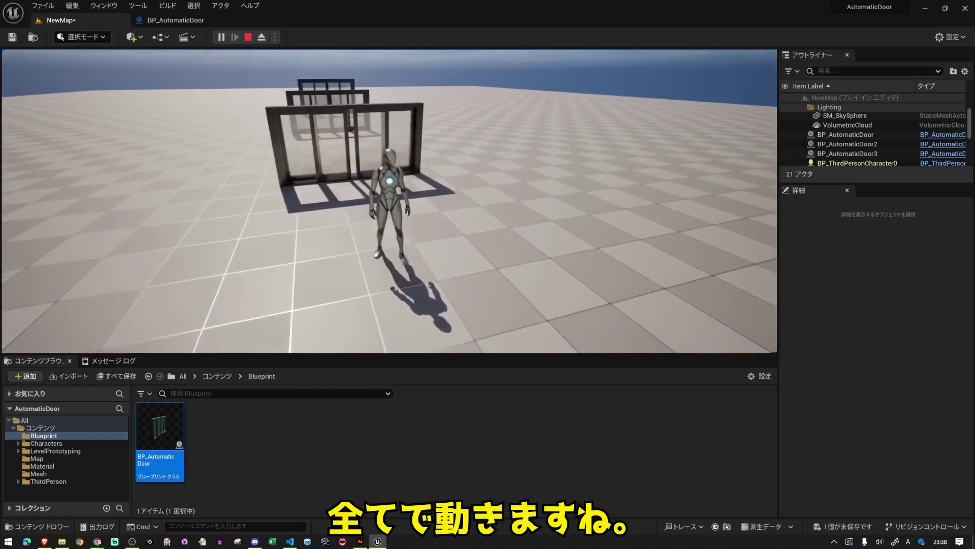
key("w")
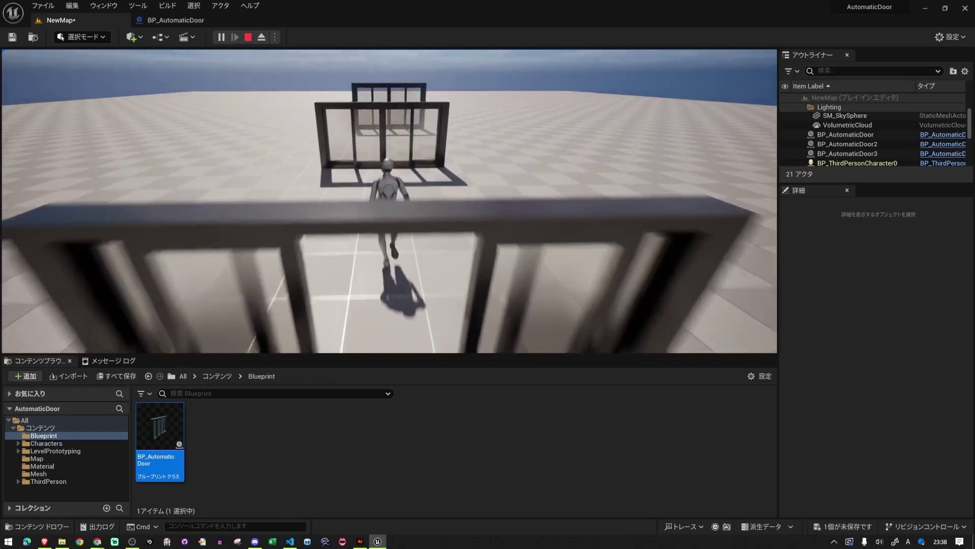
key("w")
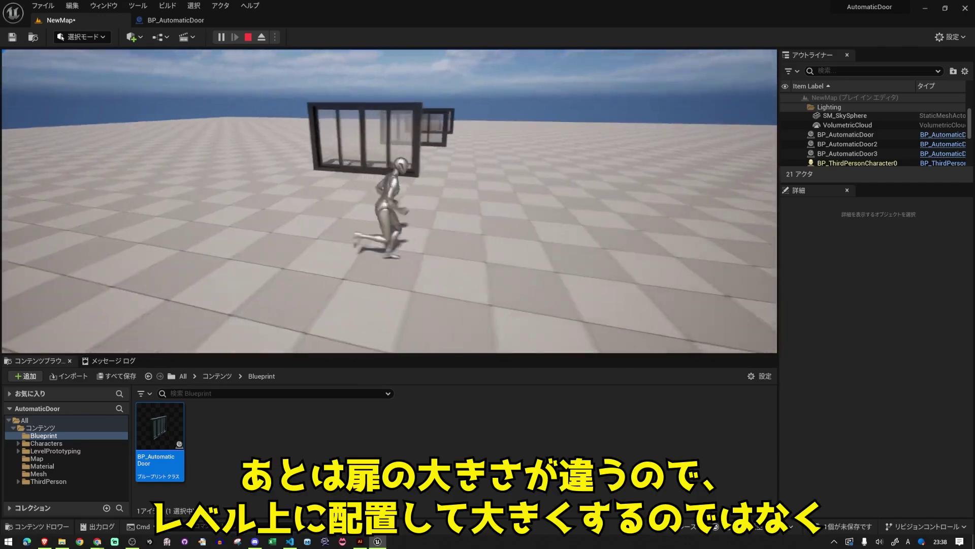